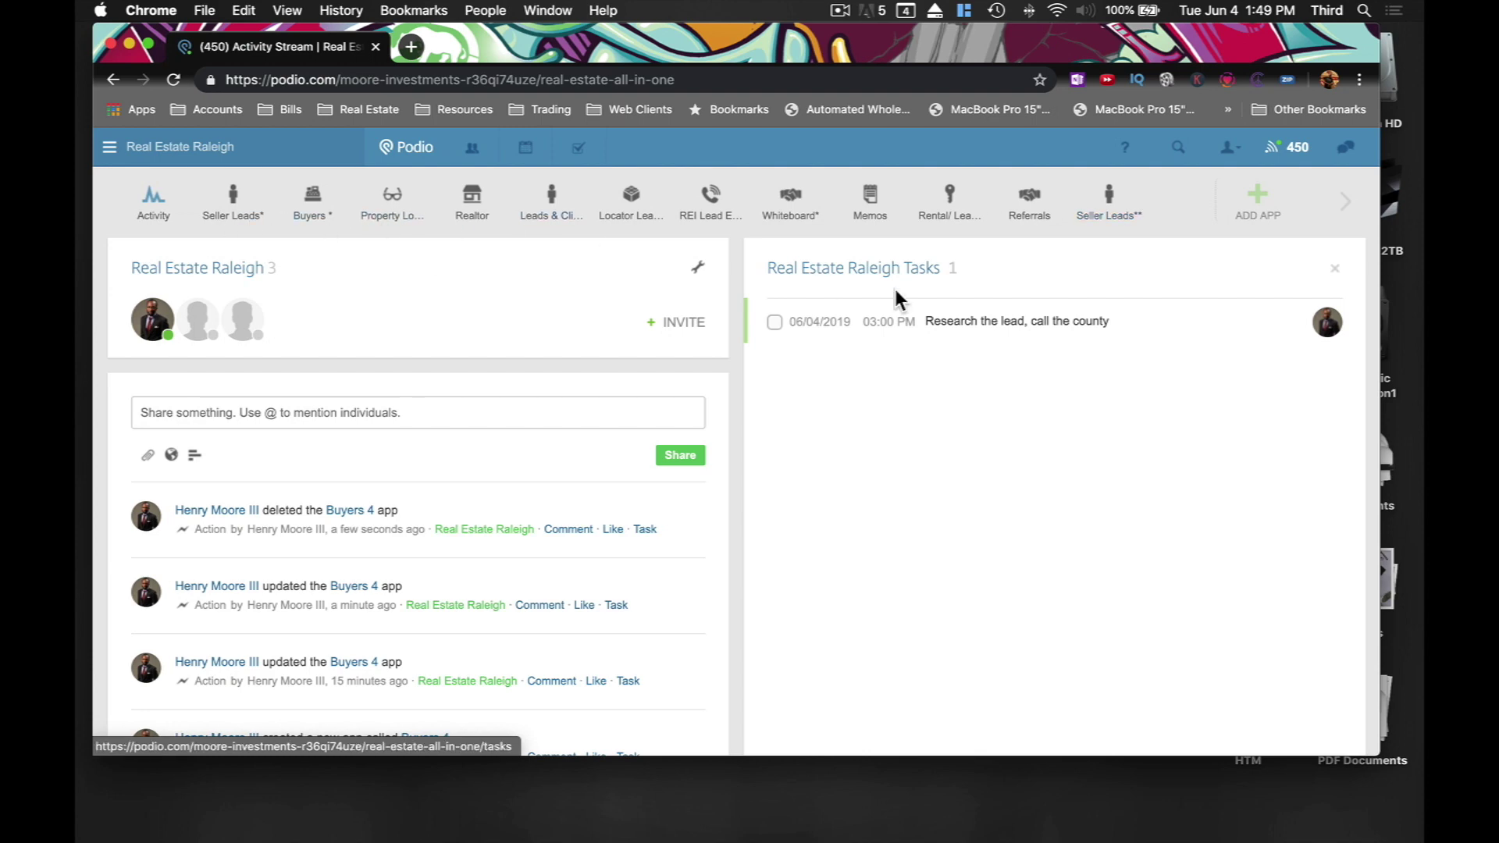
Create a new standard app with app name and item name "Buyer 5" and the handshake icon
left_click(1260, 211)
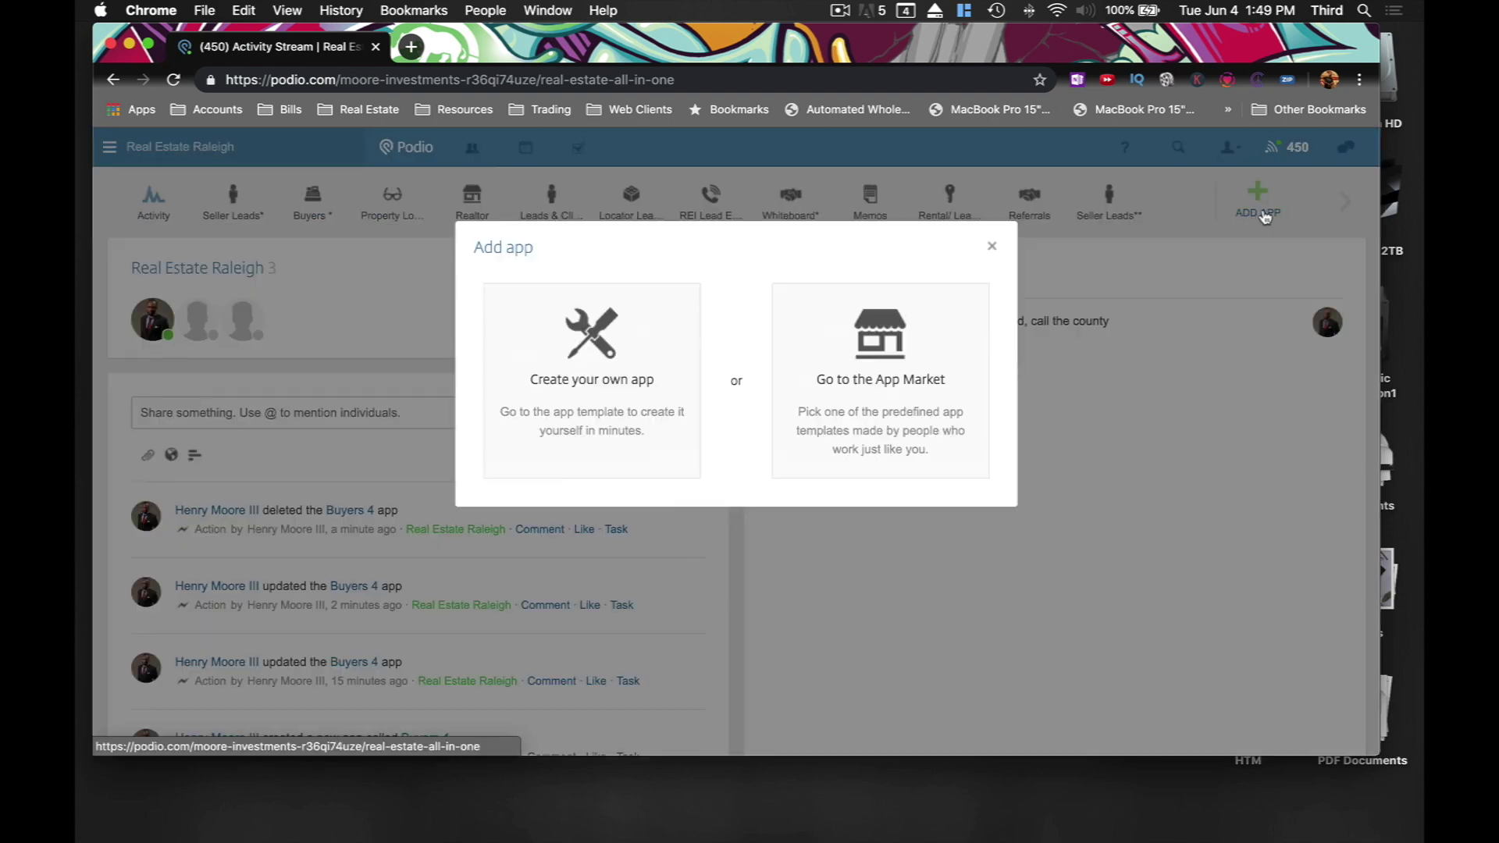
left_click(589, 414)
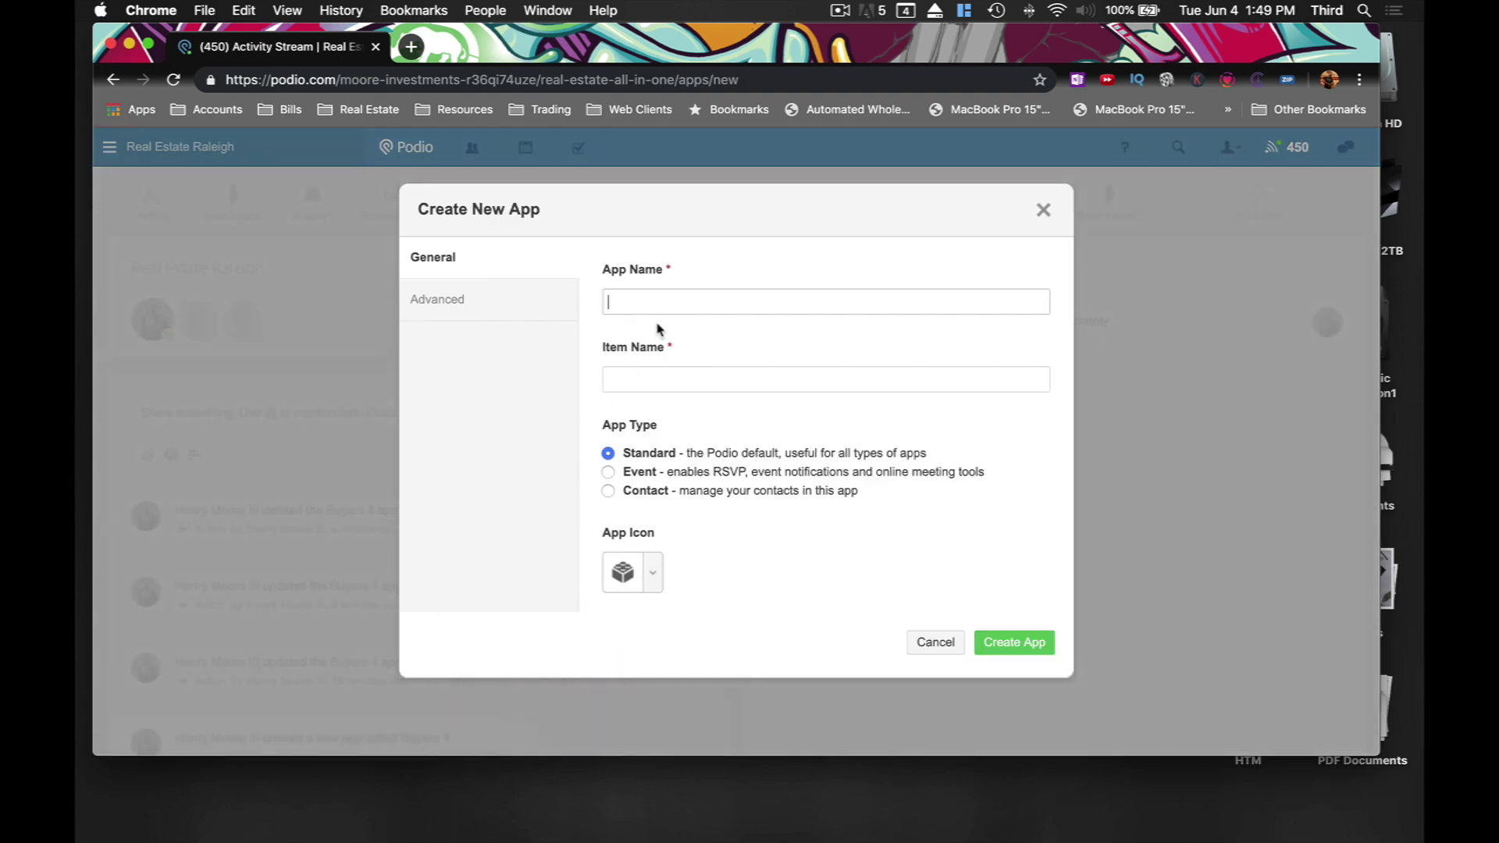
type("Buyer 5")
left_click(652, 382)
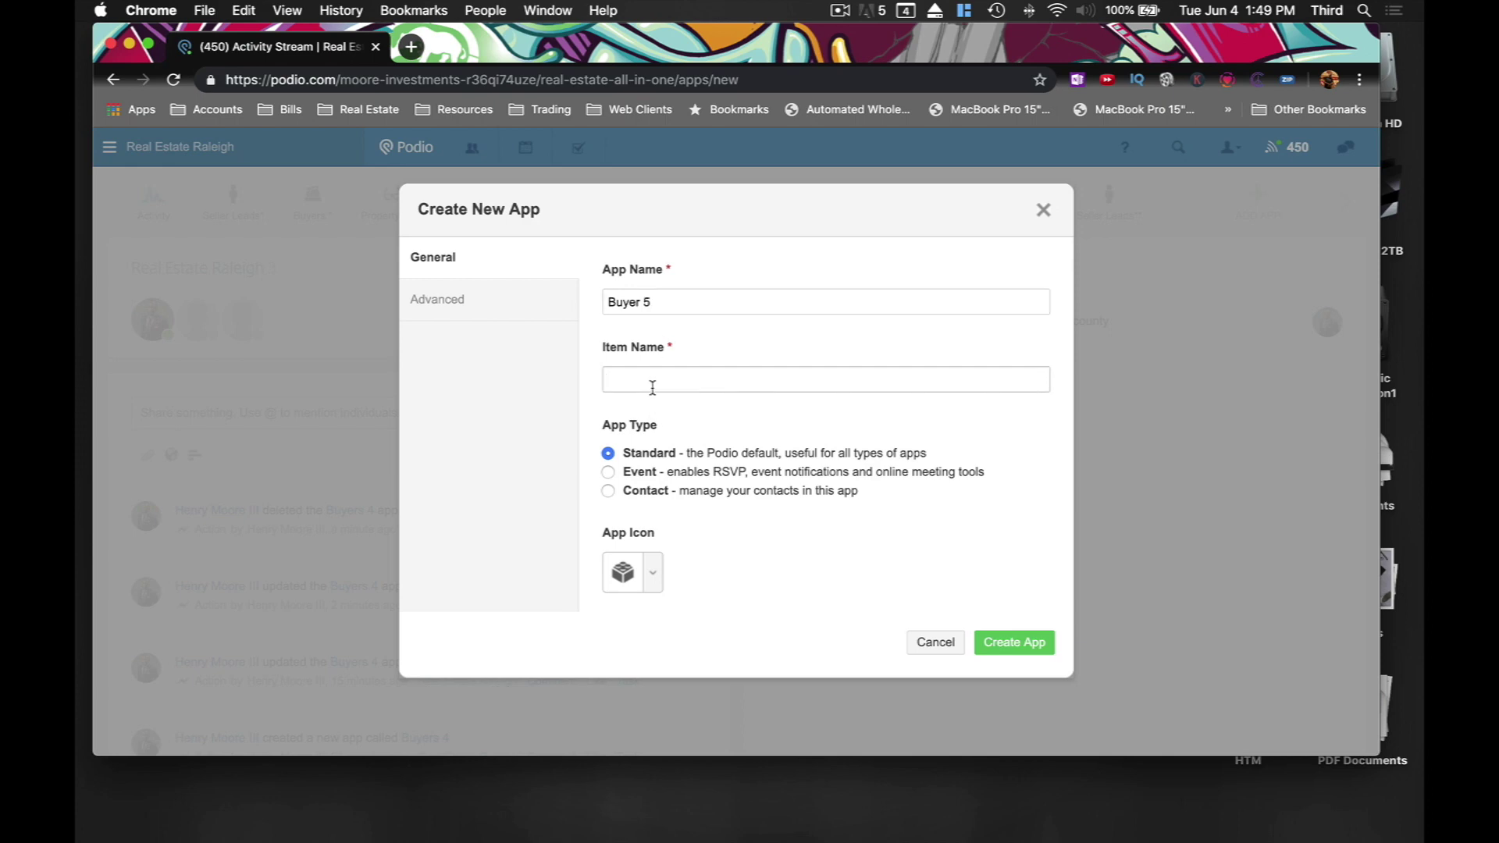
type("Buyer 5")
left_click(653, 575)
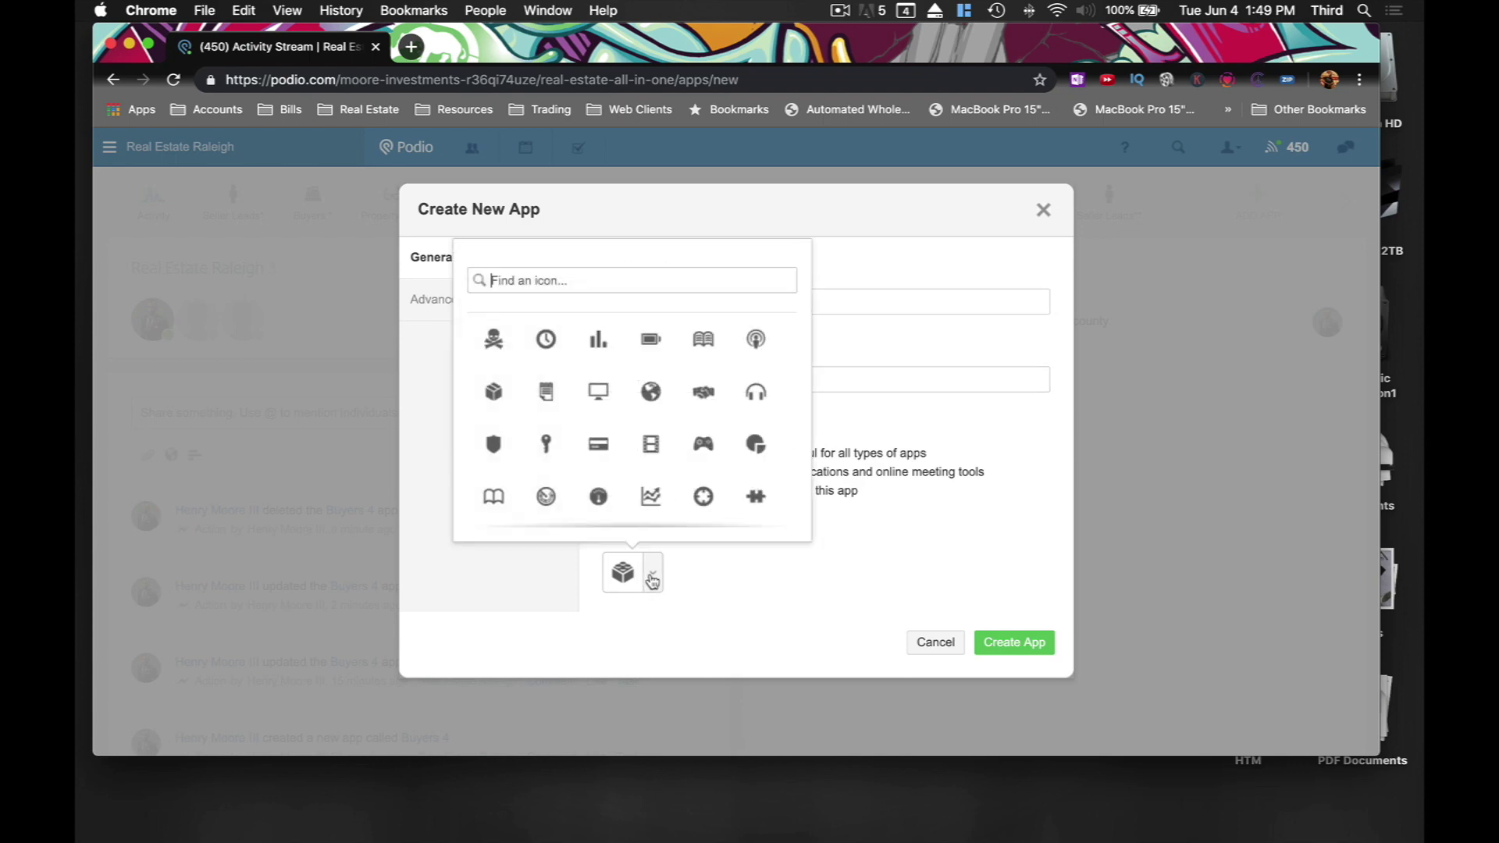
left_click(704, 393)
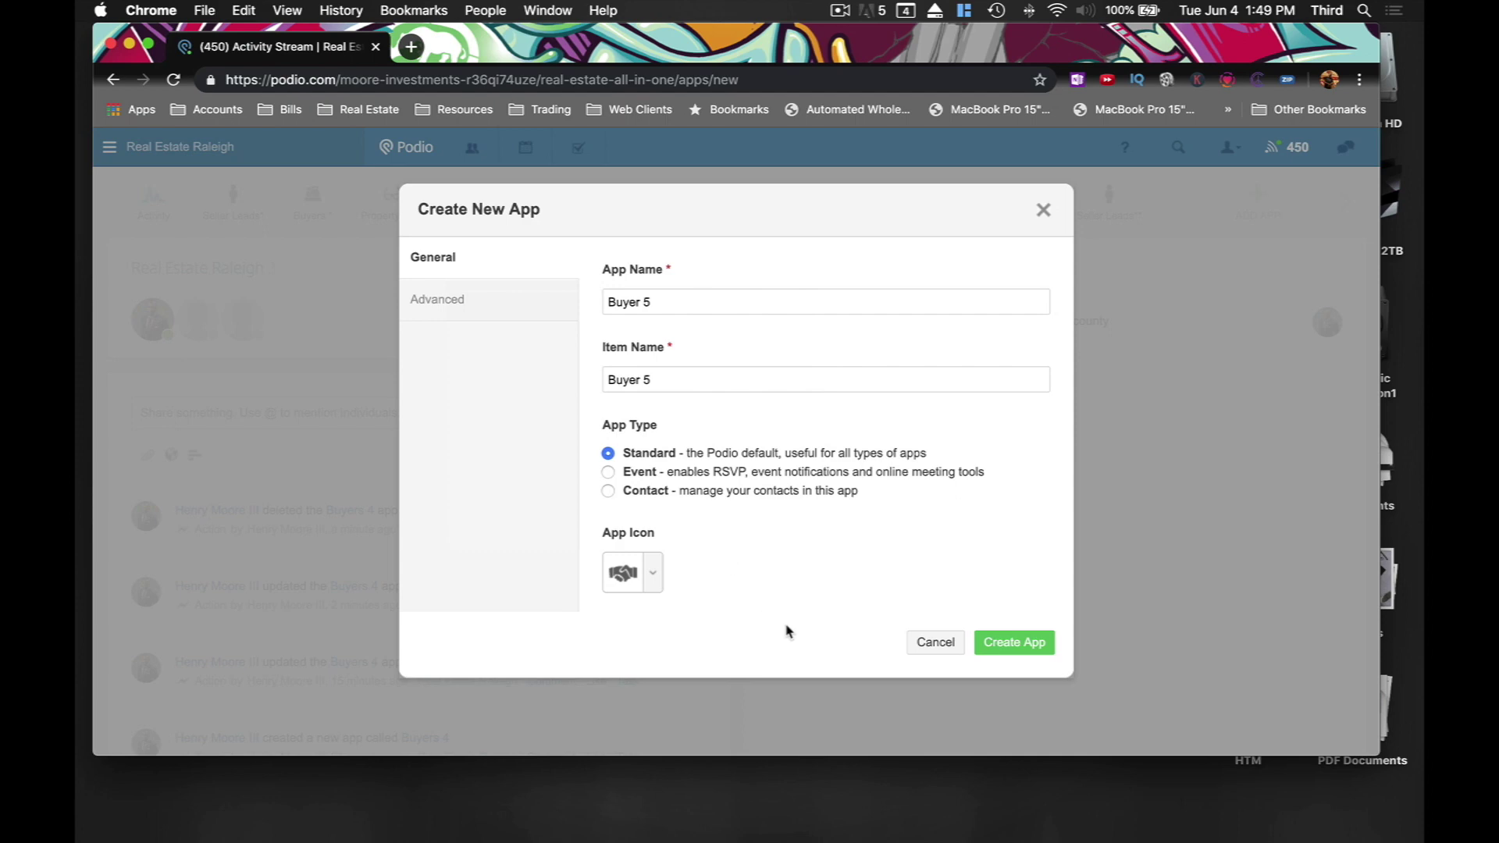
left_click(1035, 641)
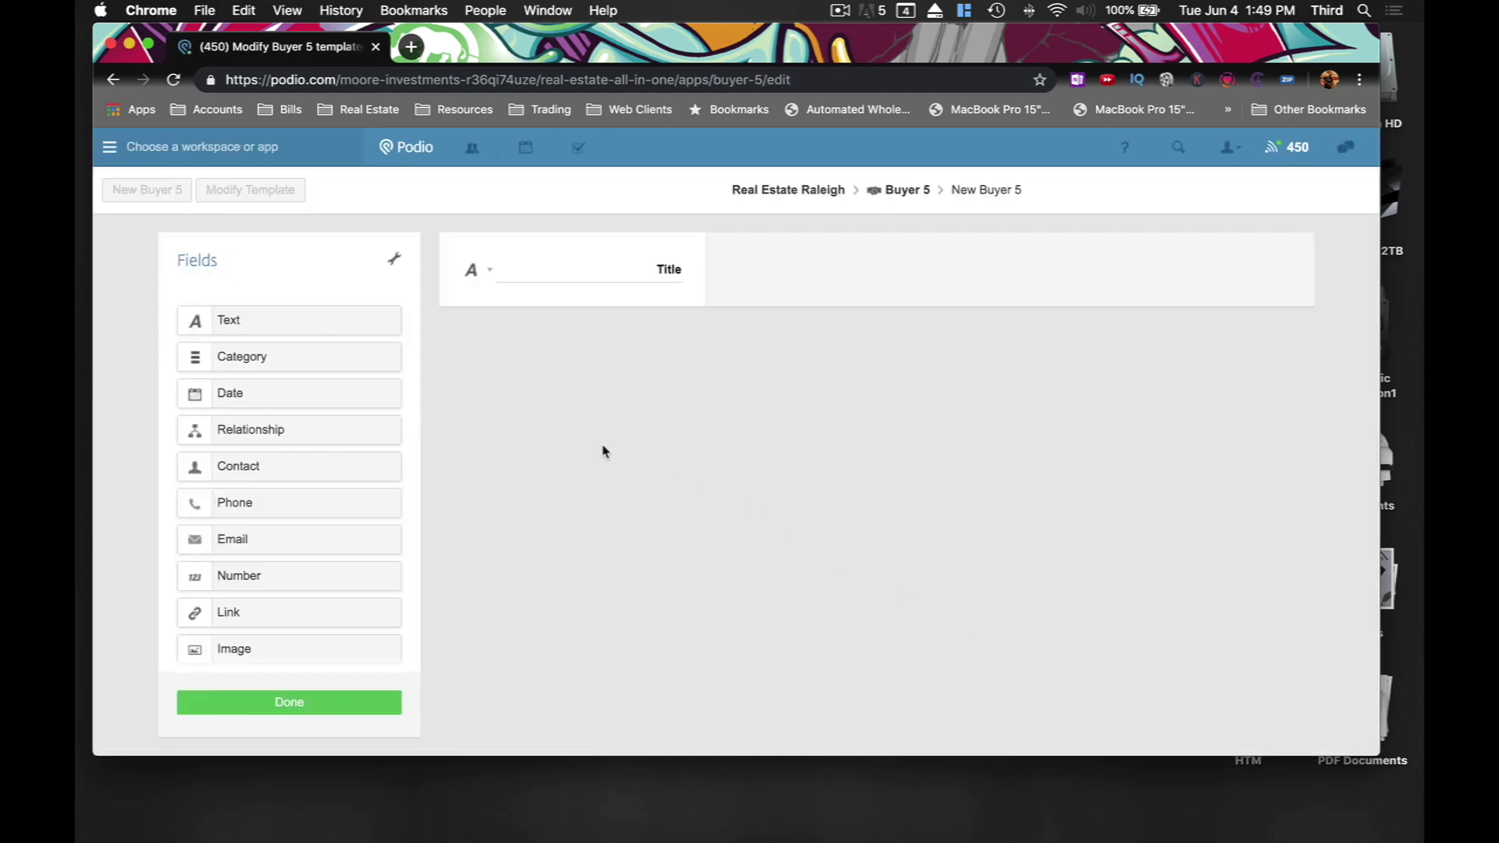
Rename the template's title field "Buyers Name" and check its field options, keeping it single line
left_click(642, 274)
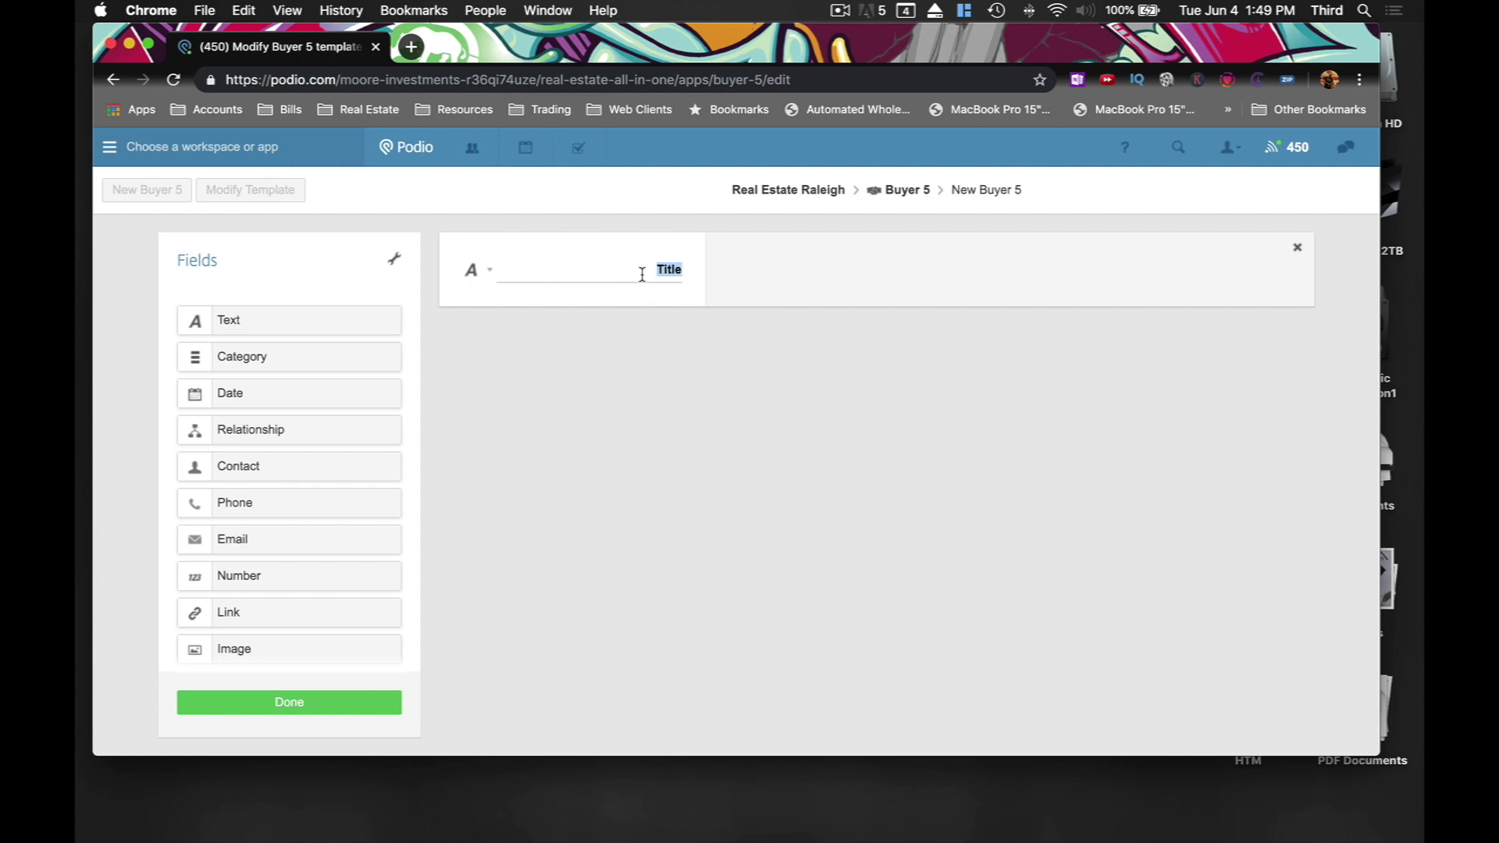
type("Buyers Name")
left_click(487, 271)
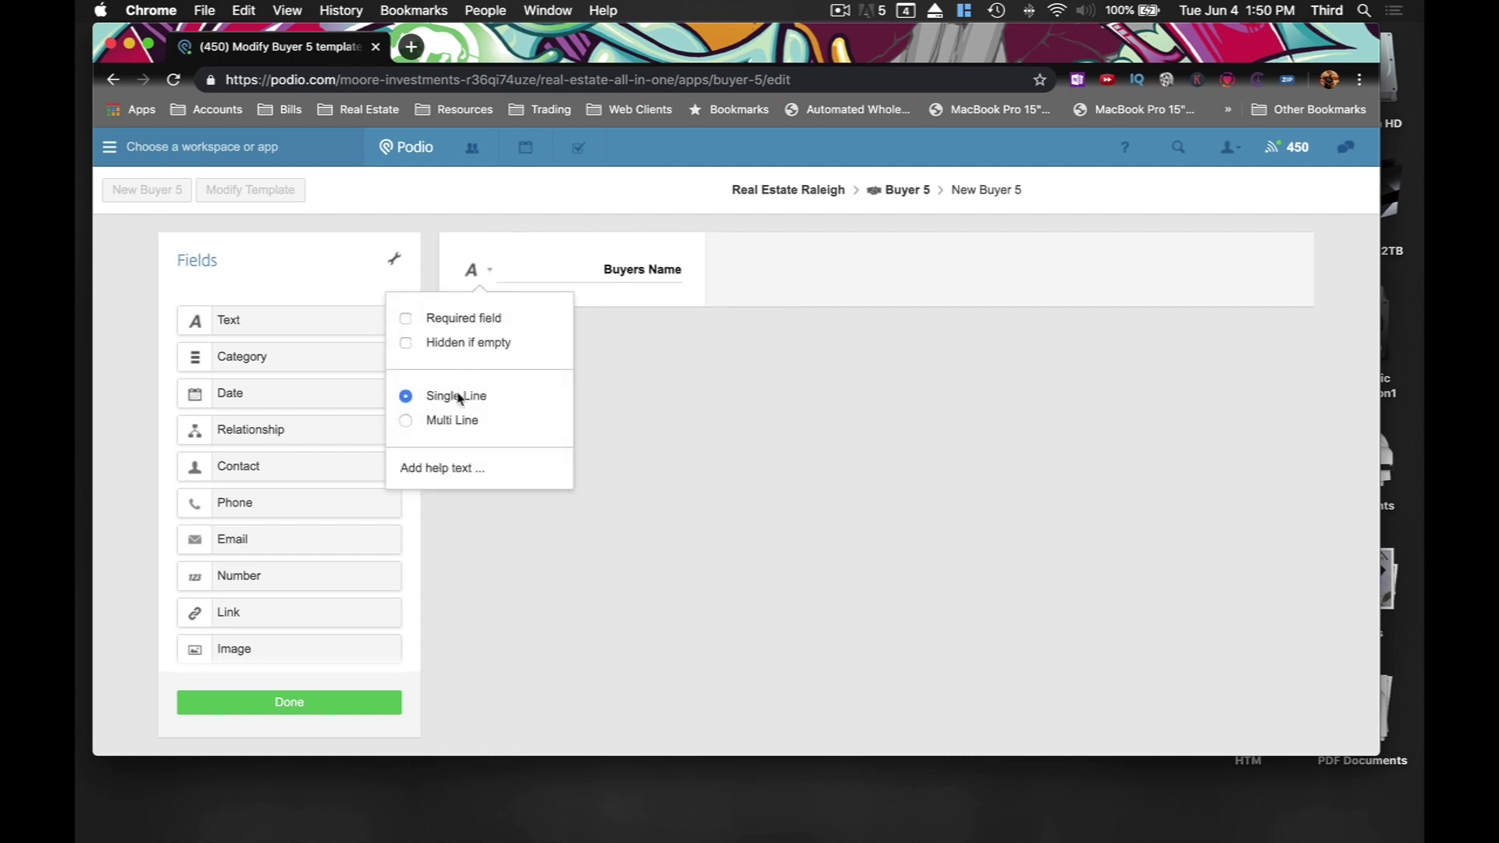
left_click(650, 409)
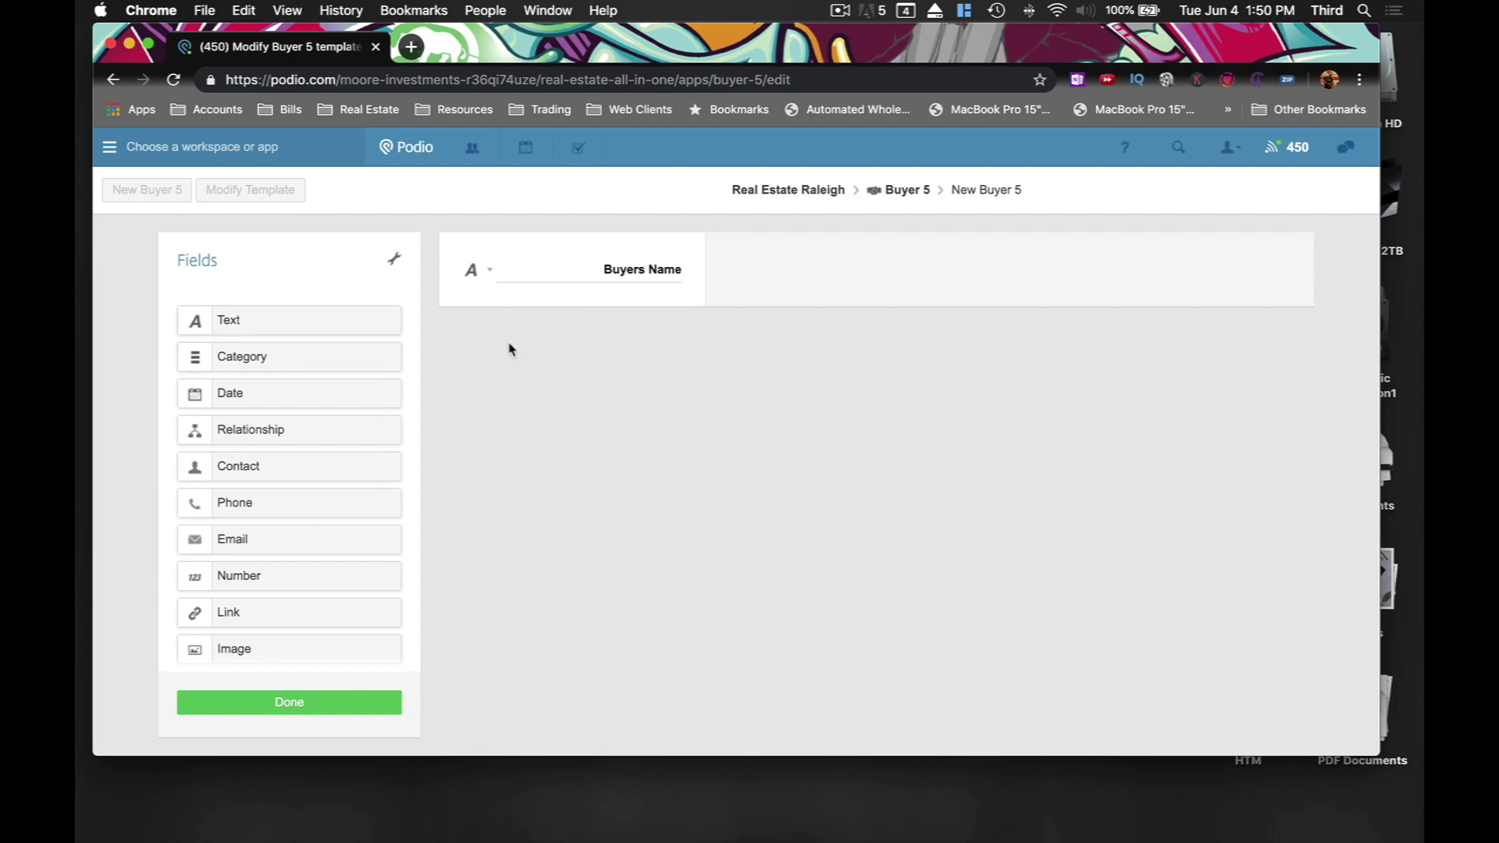
Add a phone field below Buyers Name and label it "Buyers Phone"
left_click_drag(247, 510, 593, 353)
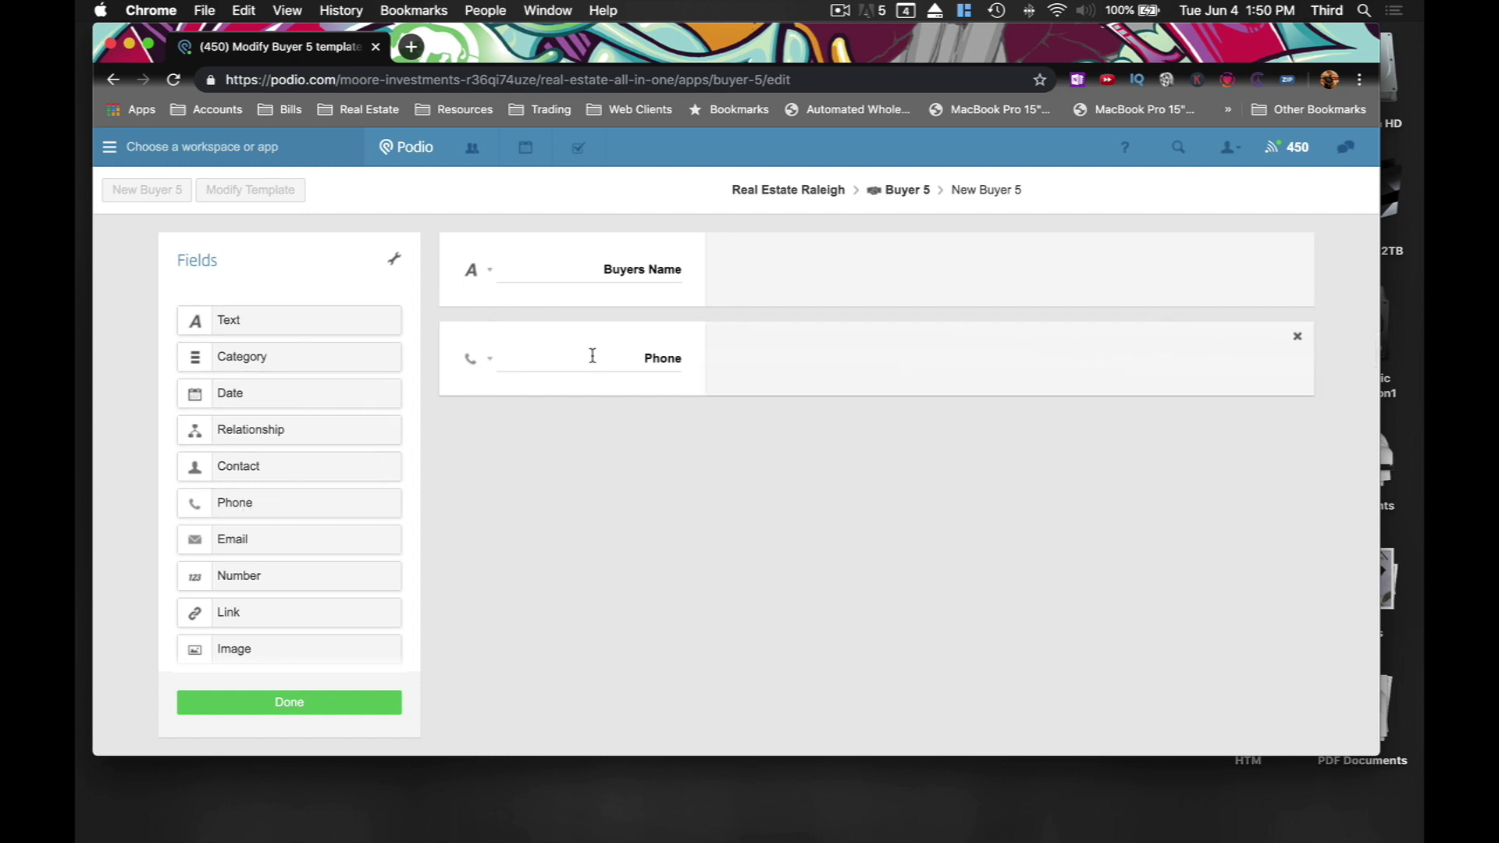
left_click(639, 357)
type("Buyers")
left_click(605, 461)
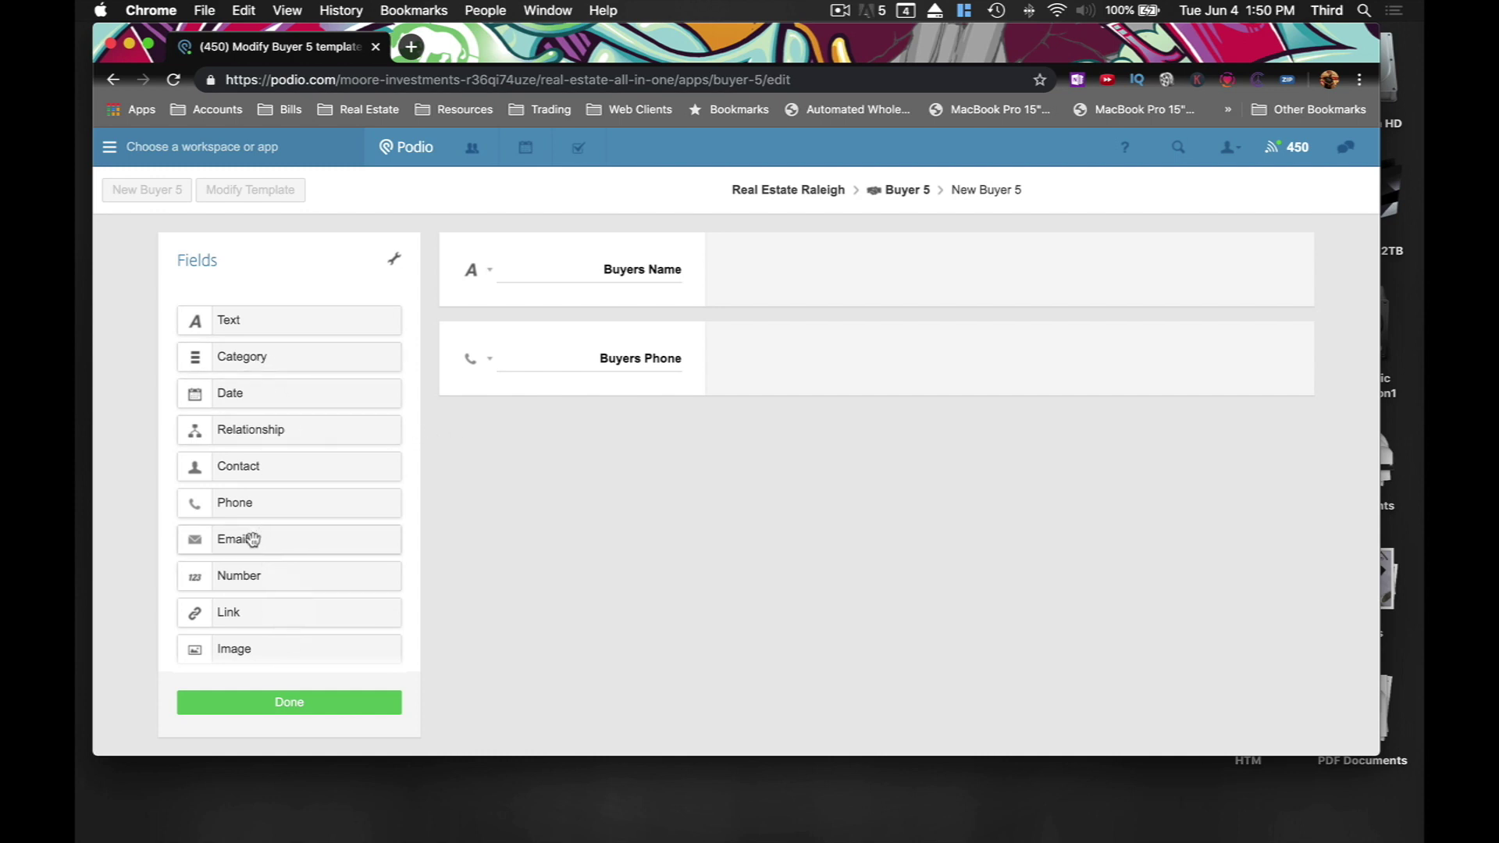
left_click_drag(248, 322, 559, 437)
type("Address")
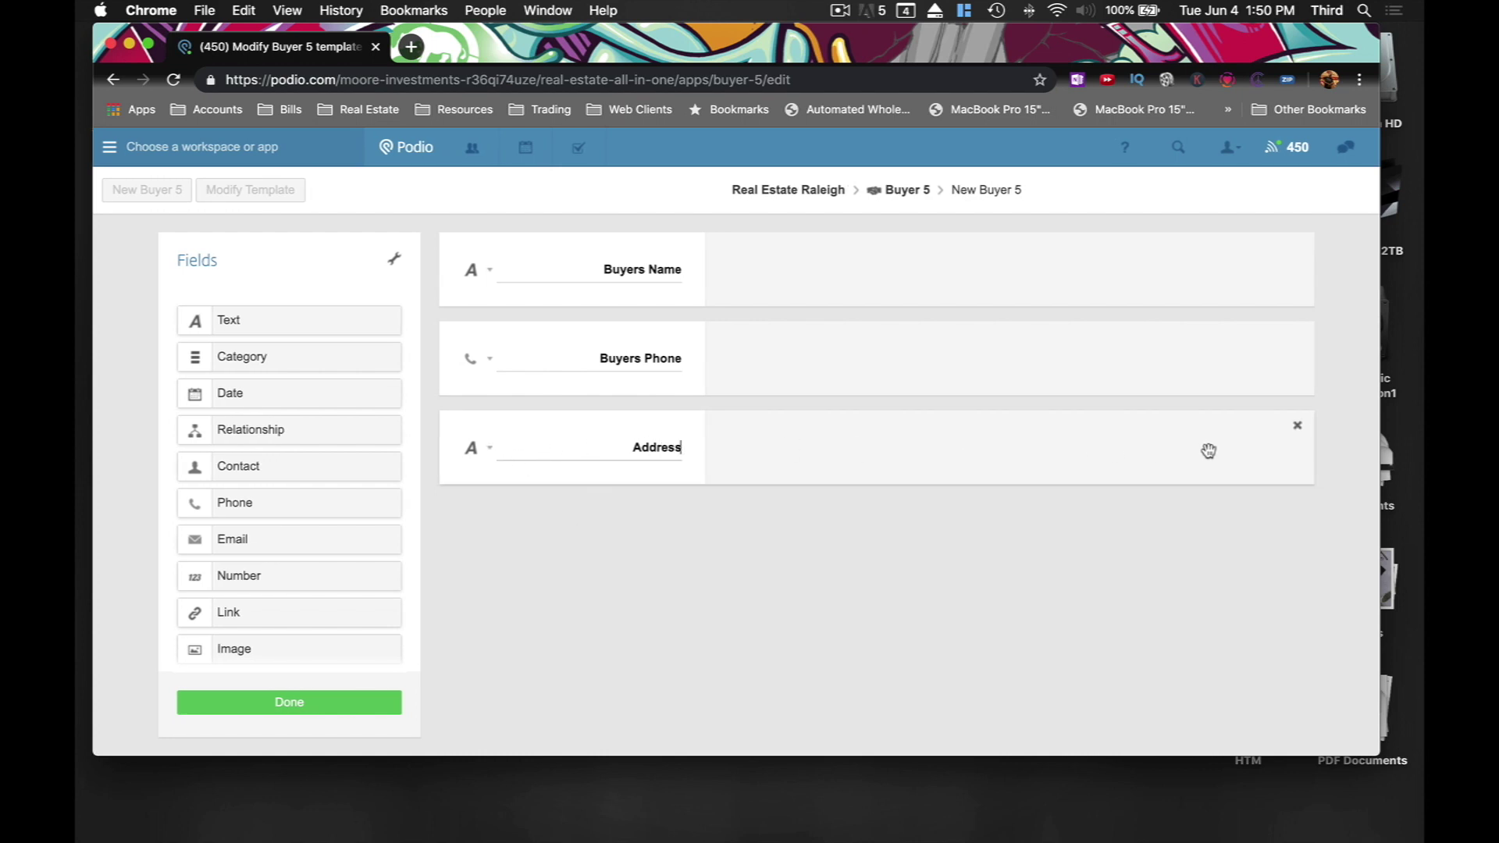
left_click(1297, 426)
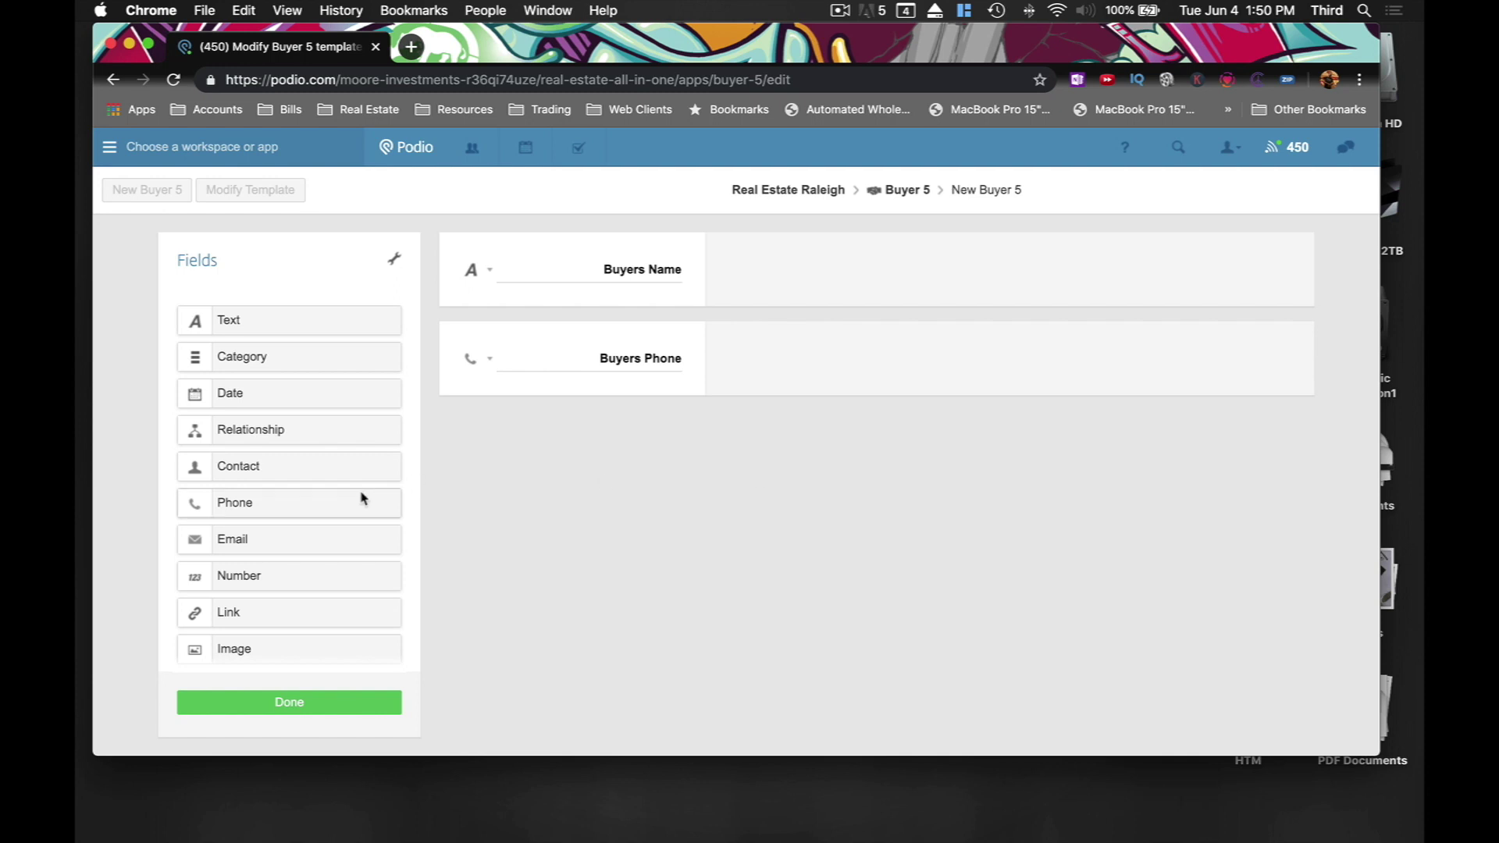
Add a location field labelled "Buyers mailing address" and an email field labelled "Buyers Email" below Buyers Phone
scroll(265, 624, "down", 3)
left_click_drag(261, 625, 562, 438)
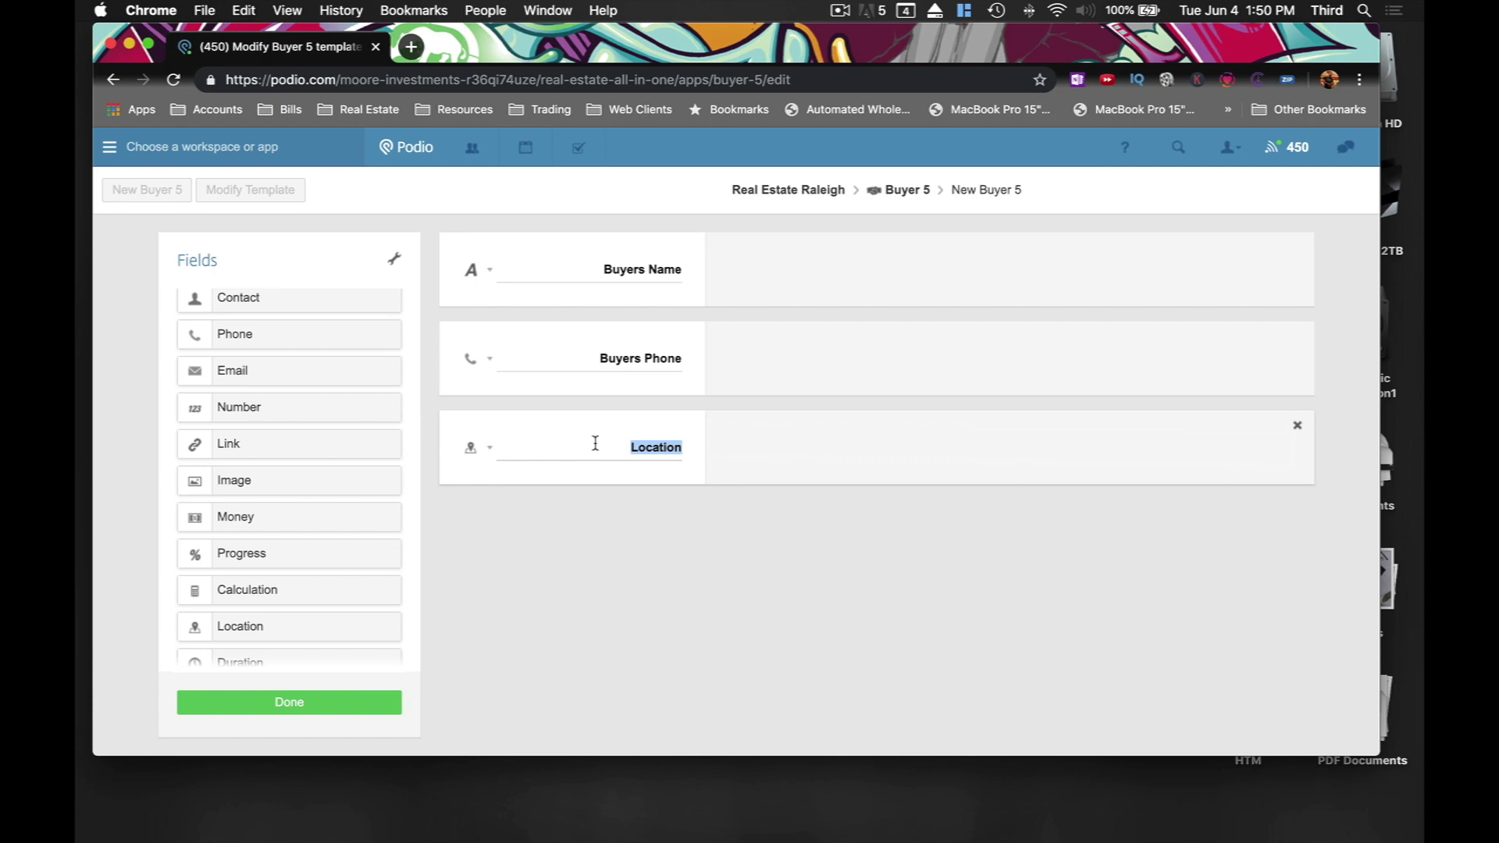
type("Buyers mailing address")
left_click(599, 576)
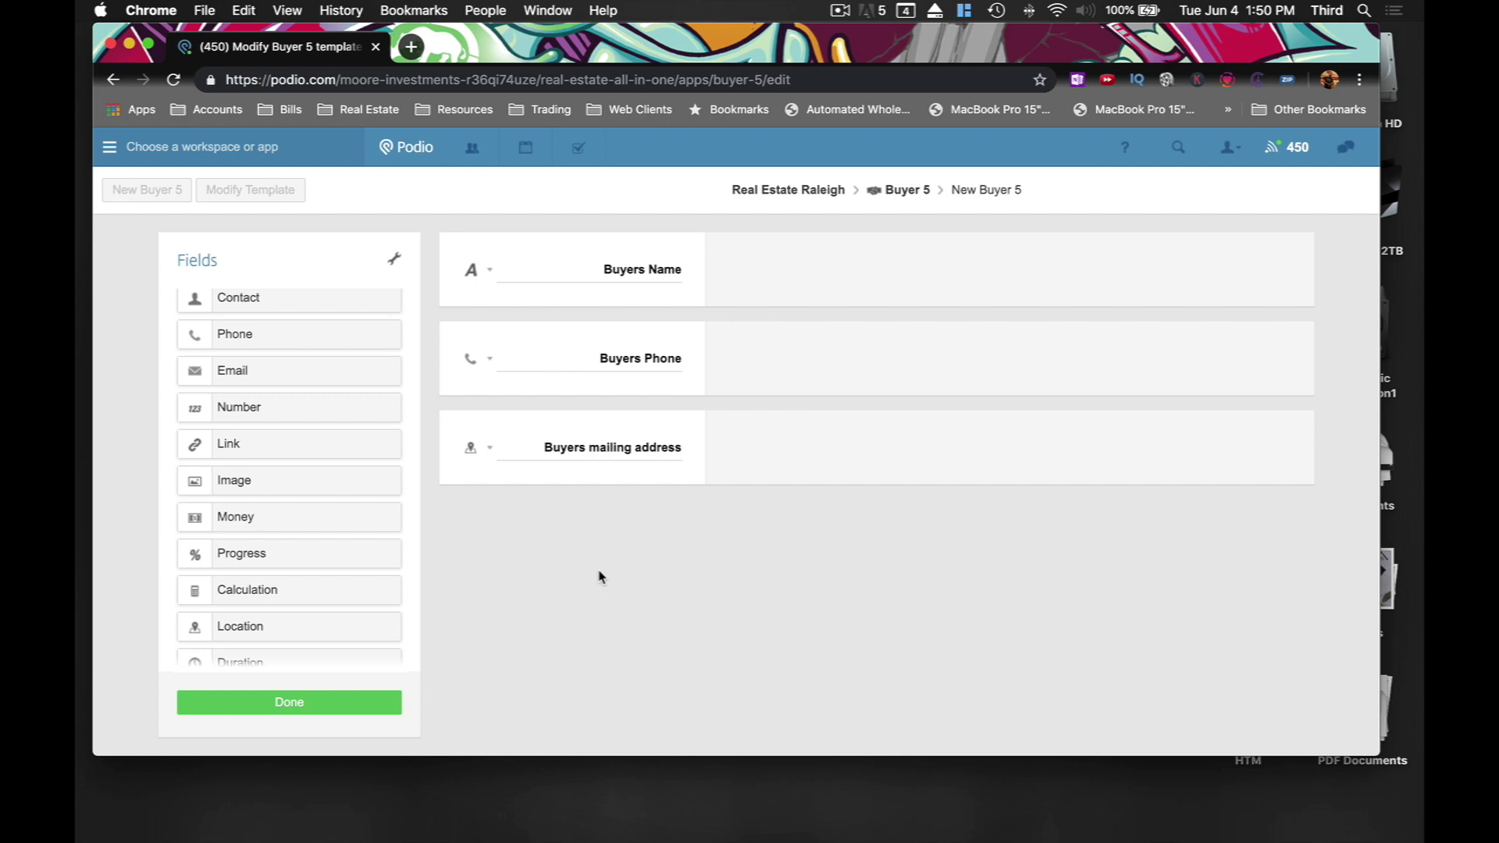
left_click_drag(265, 376, 646, 542)
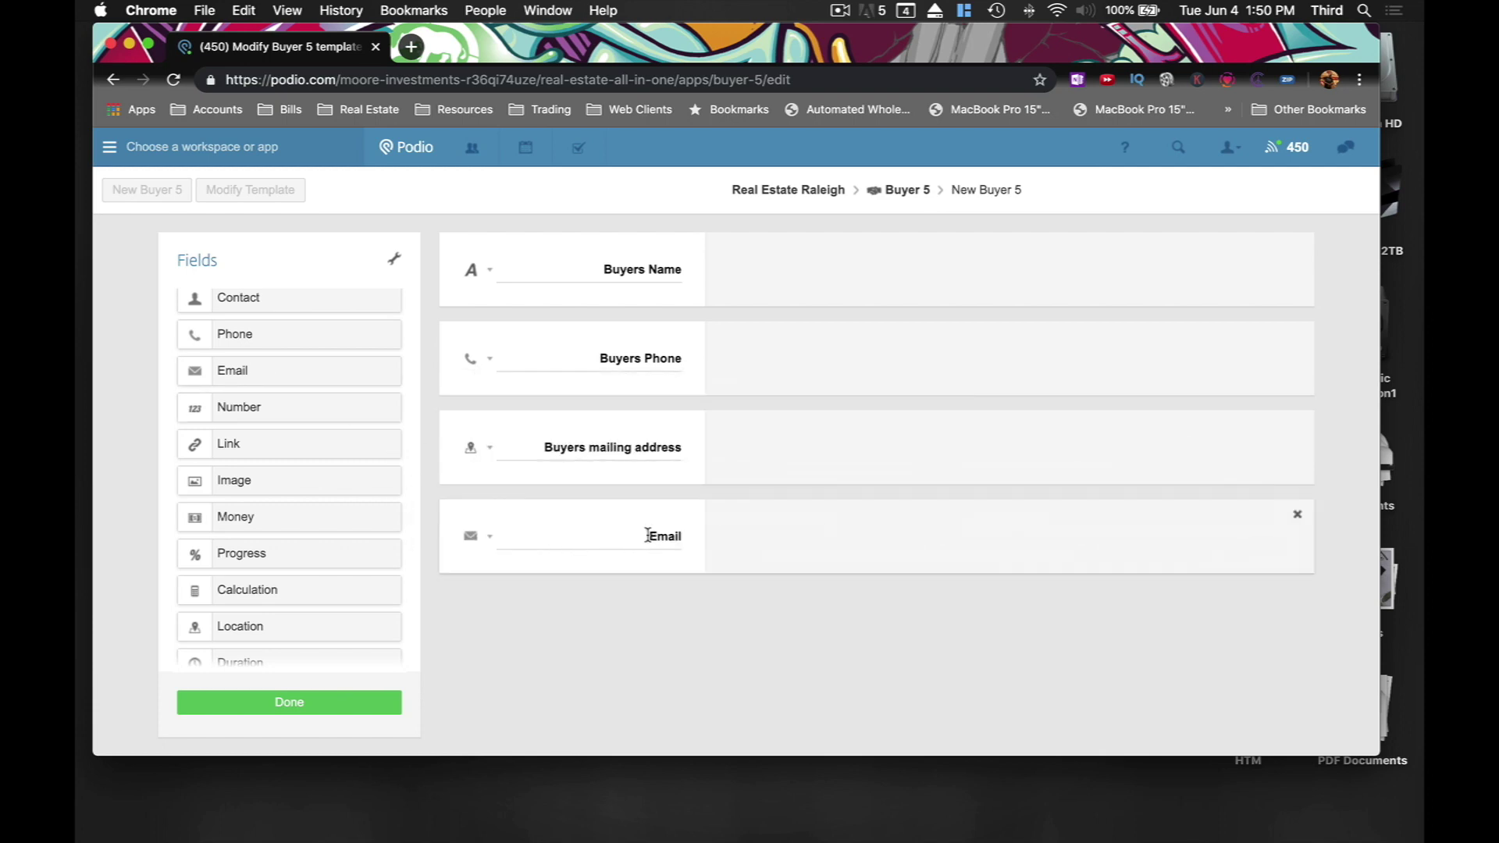
type("Buyers")
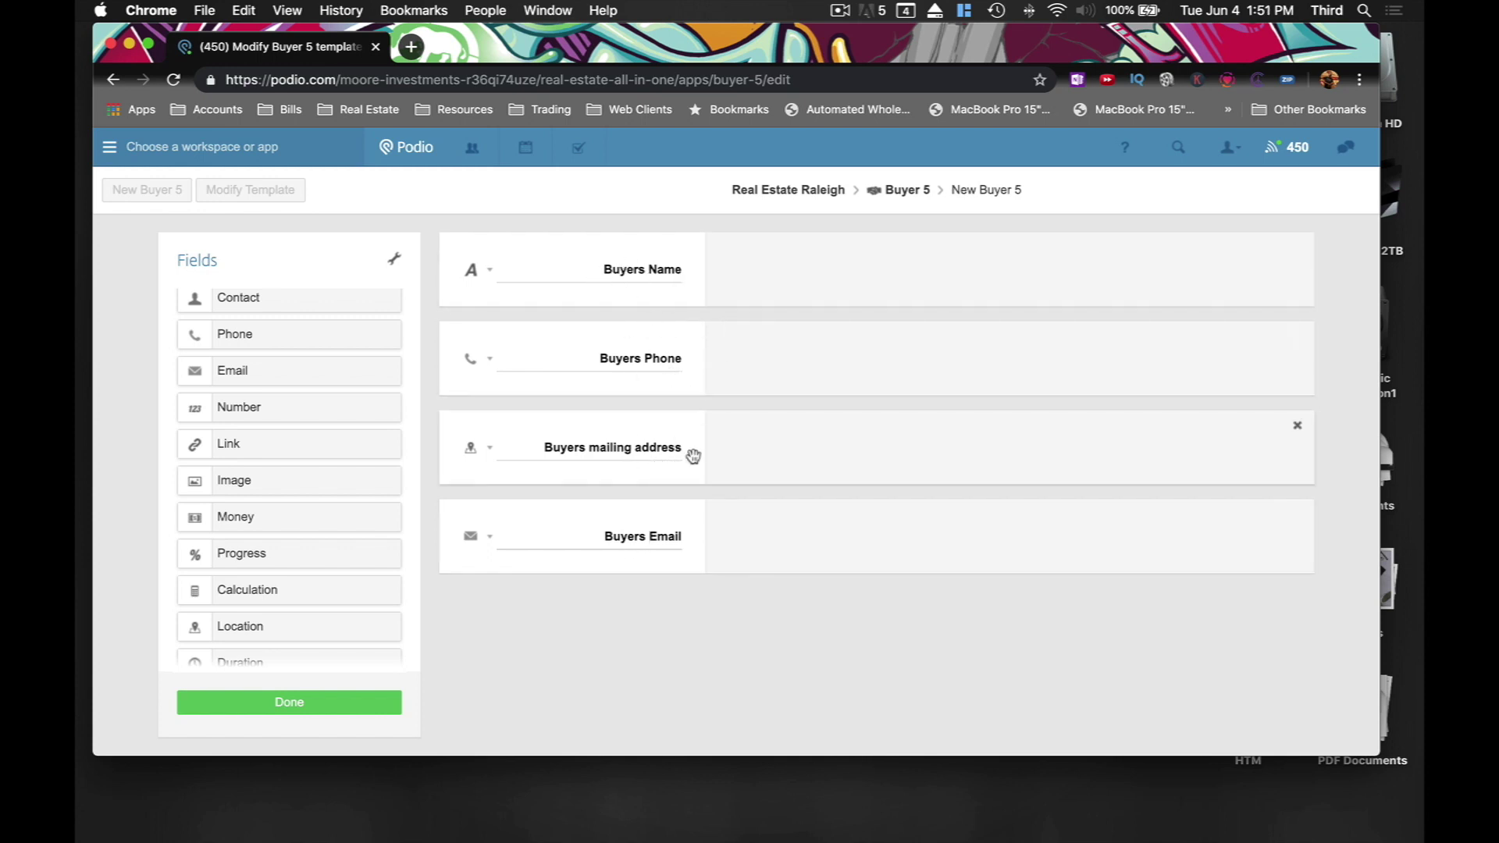
Capitalize the location field's label as "Buyers Mailing Address"
left_click_drag(595, 447, 588, 442)
type("M")
left_click_drag(641, 448, 634, 449)
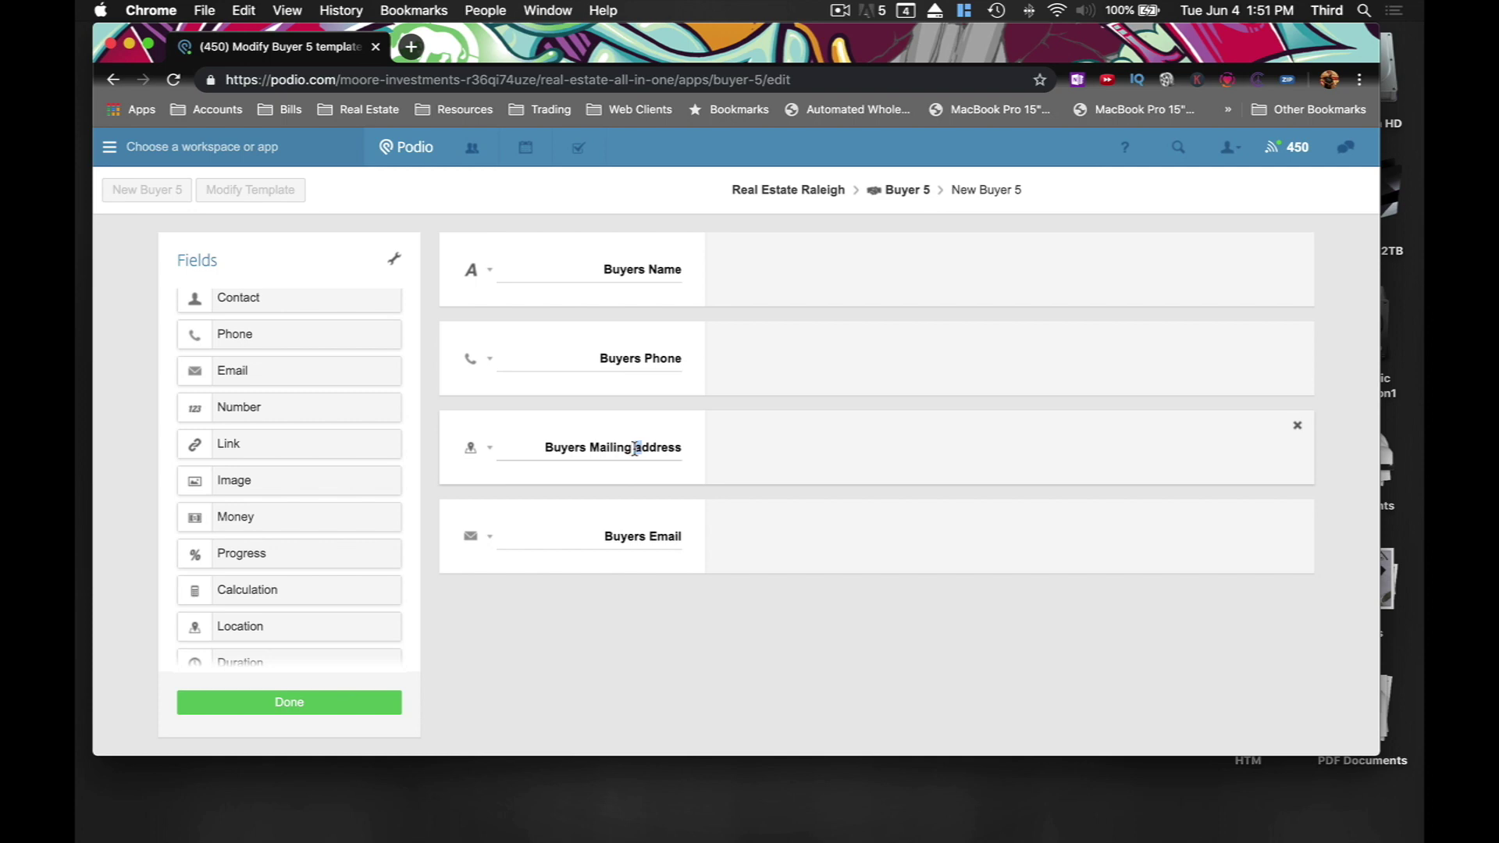
type("A")
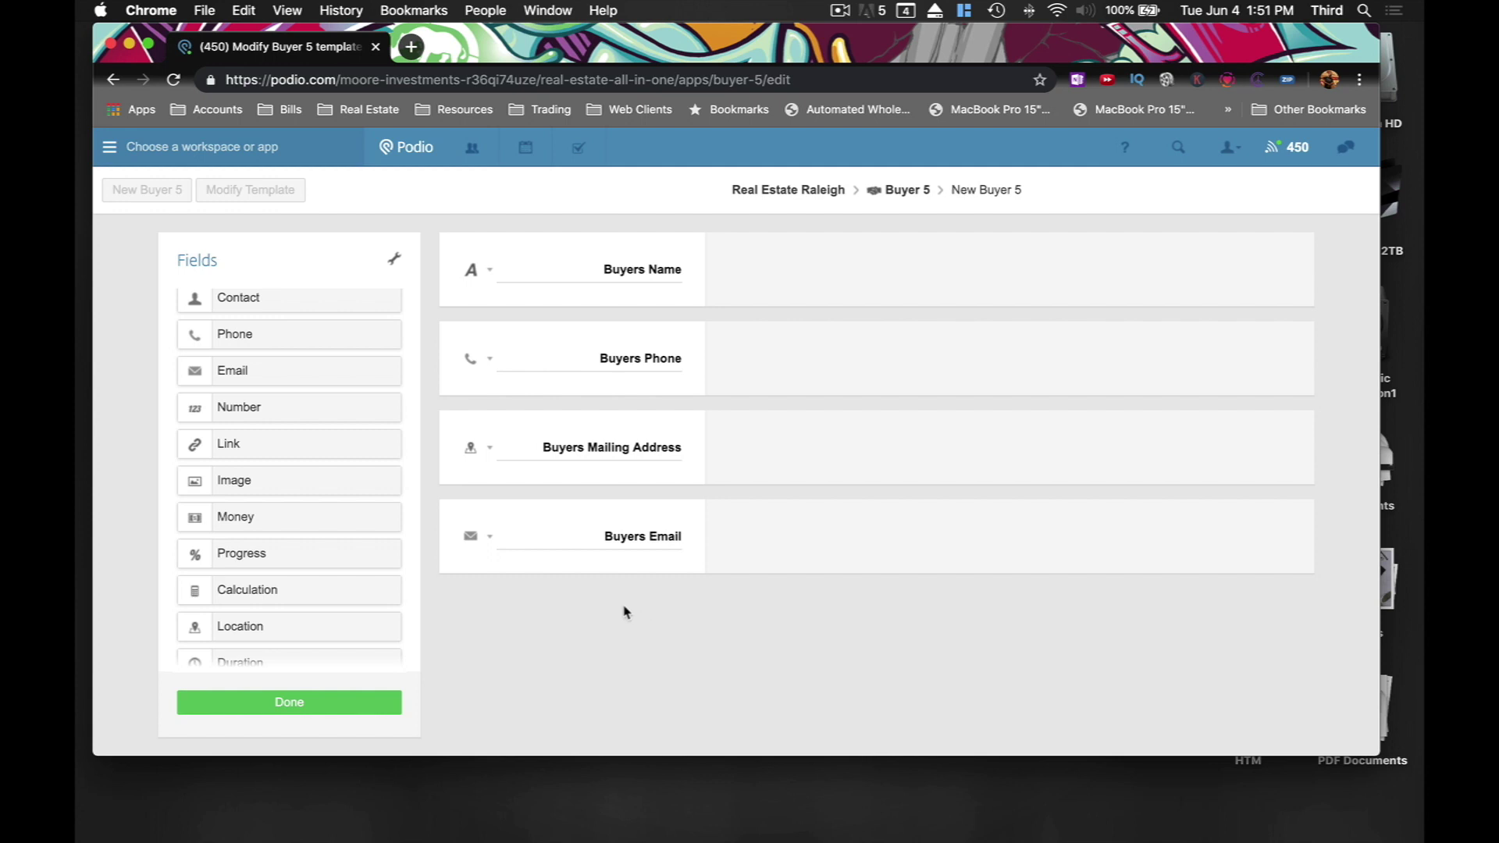
Add a category field to the template below Buyers Email
scroll(313, 415, "up", 5)
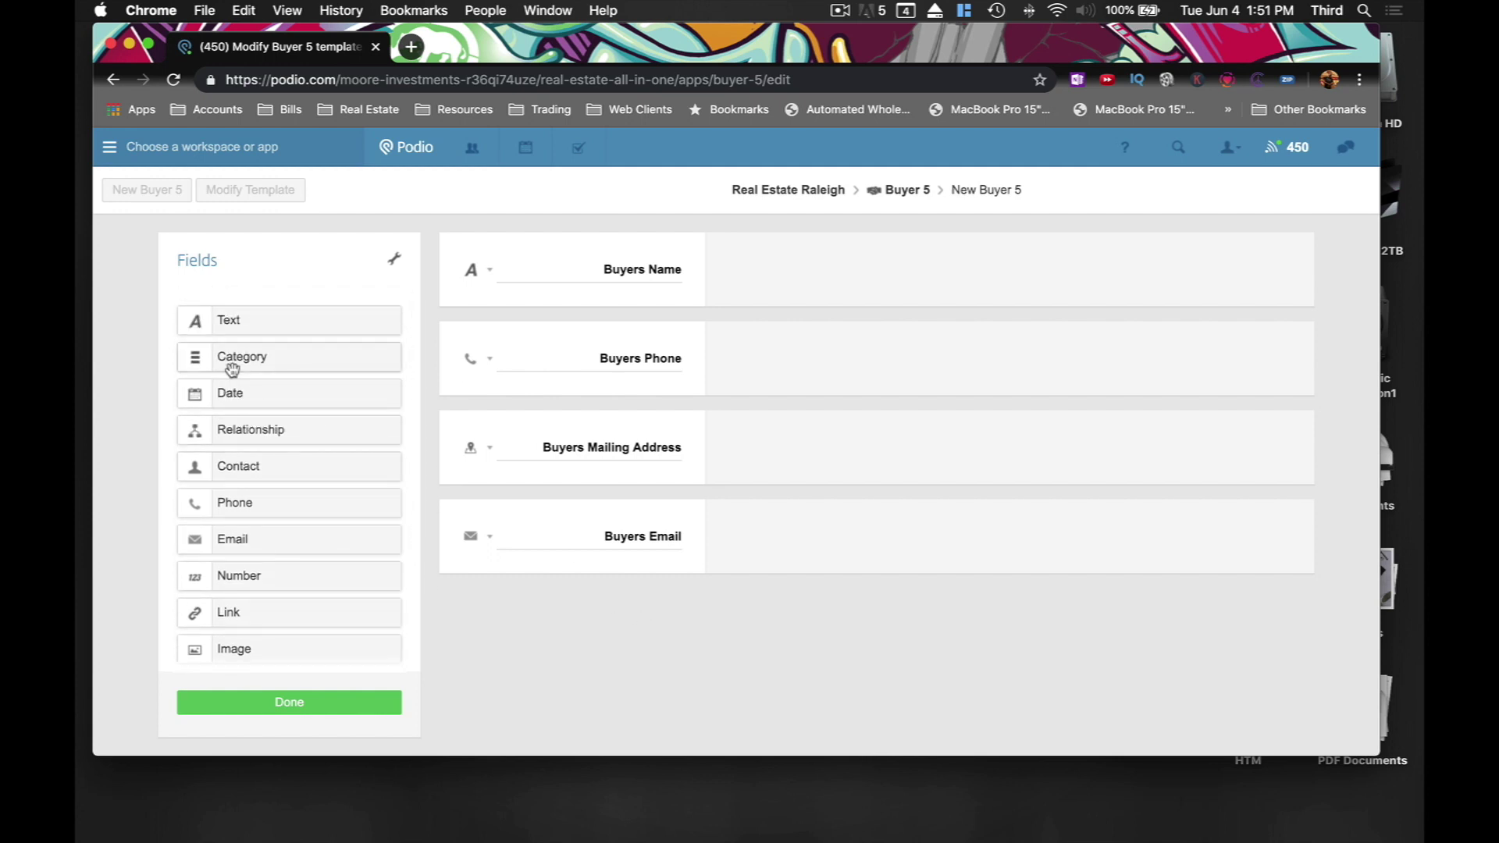
left_click_drag(229, 358, 510, 617)
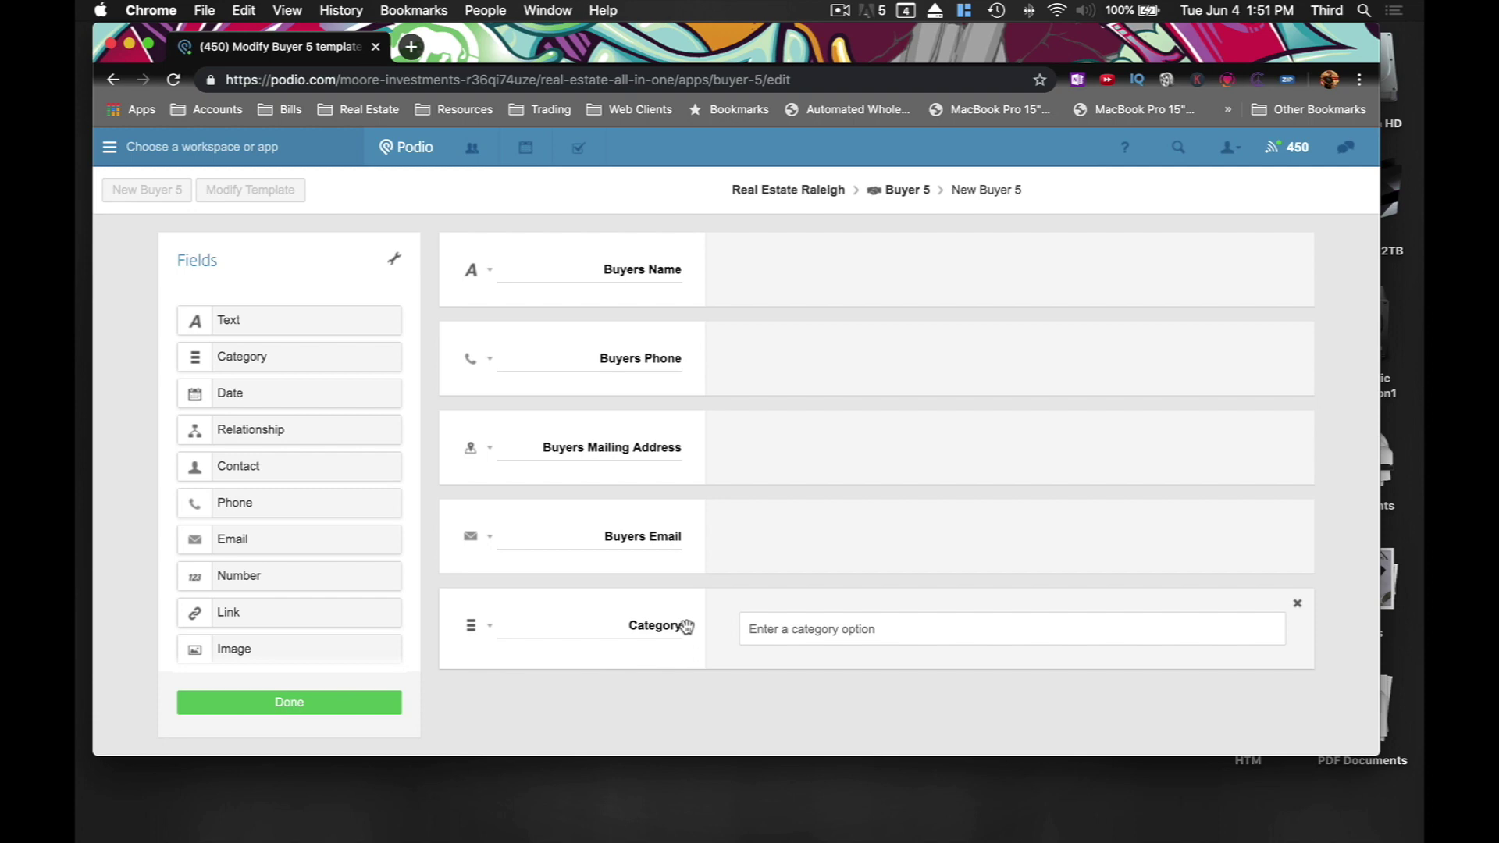
key("n")
key("t")
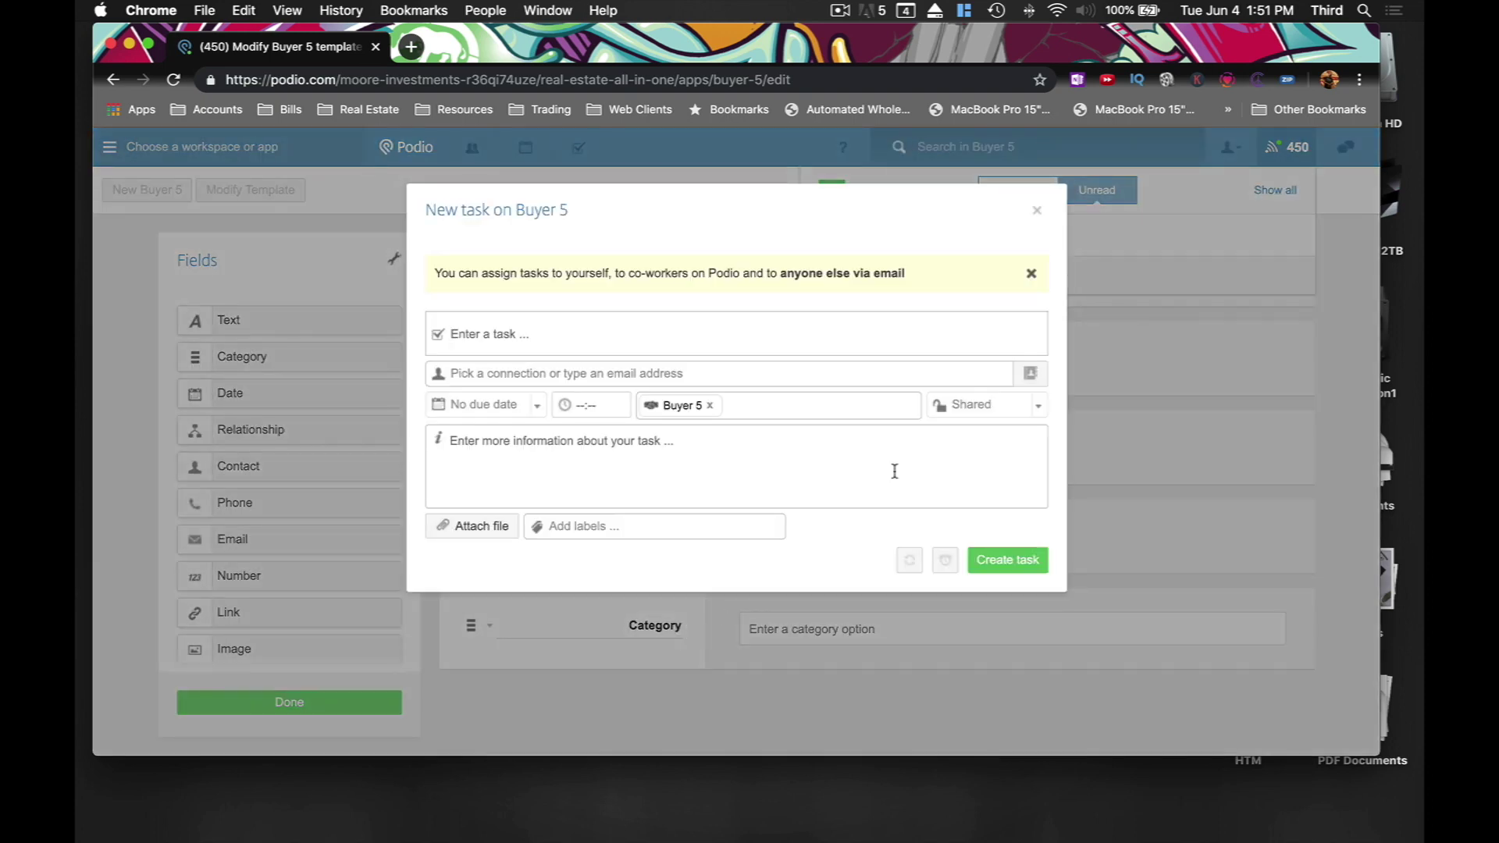
left_click(1036, 211)
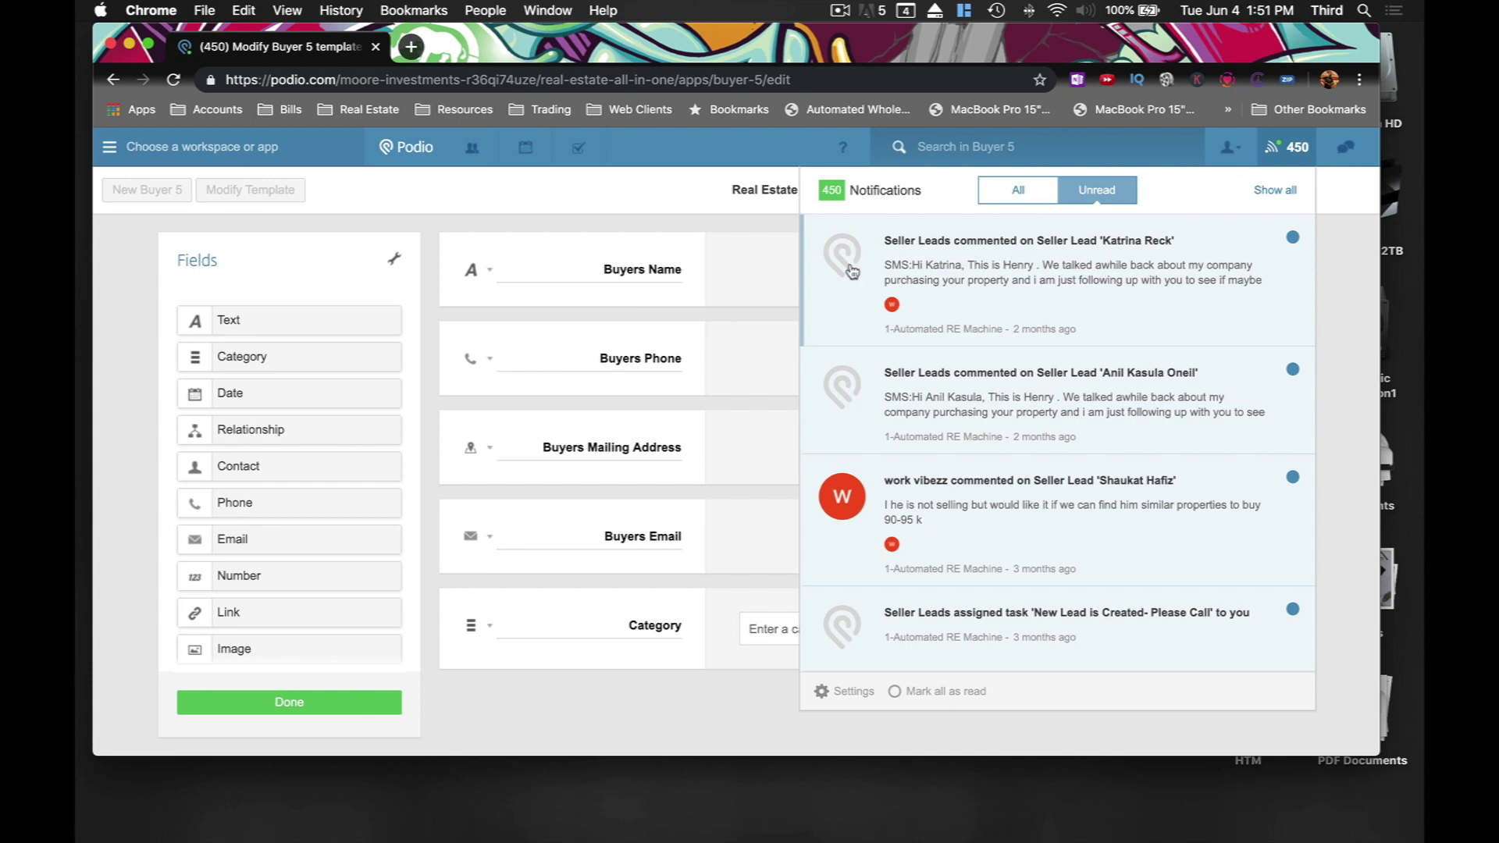
left_click(1104, 199)
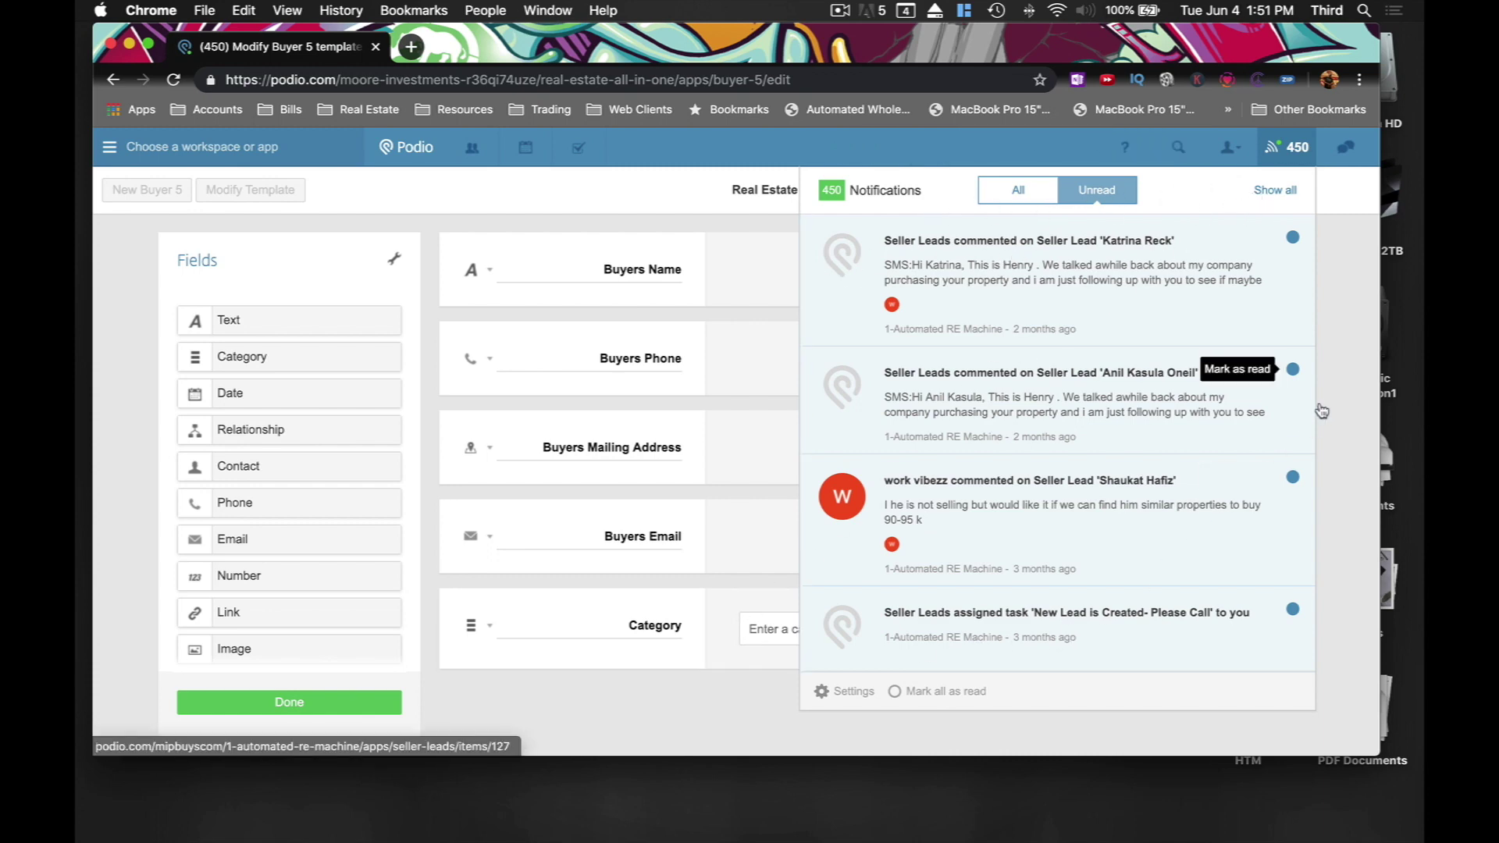
left_click(1003, 203)
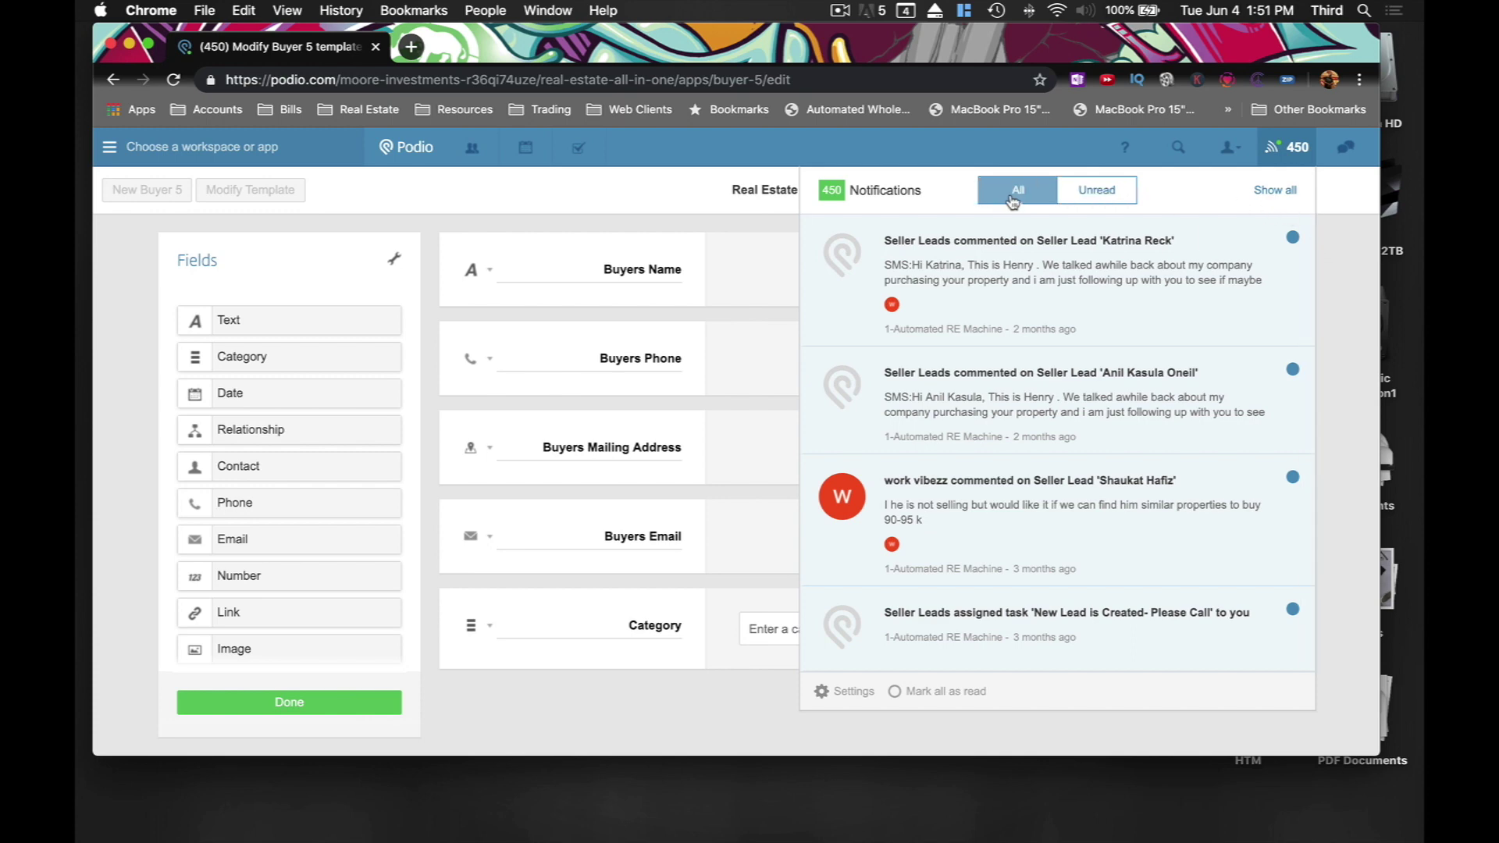
left_click(1286, 155)
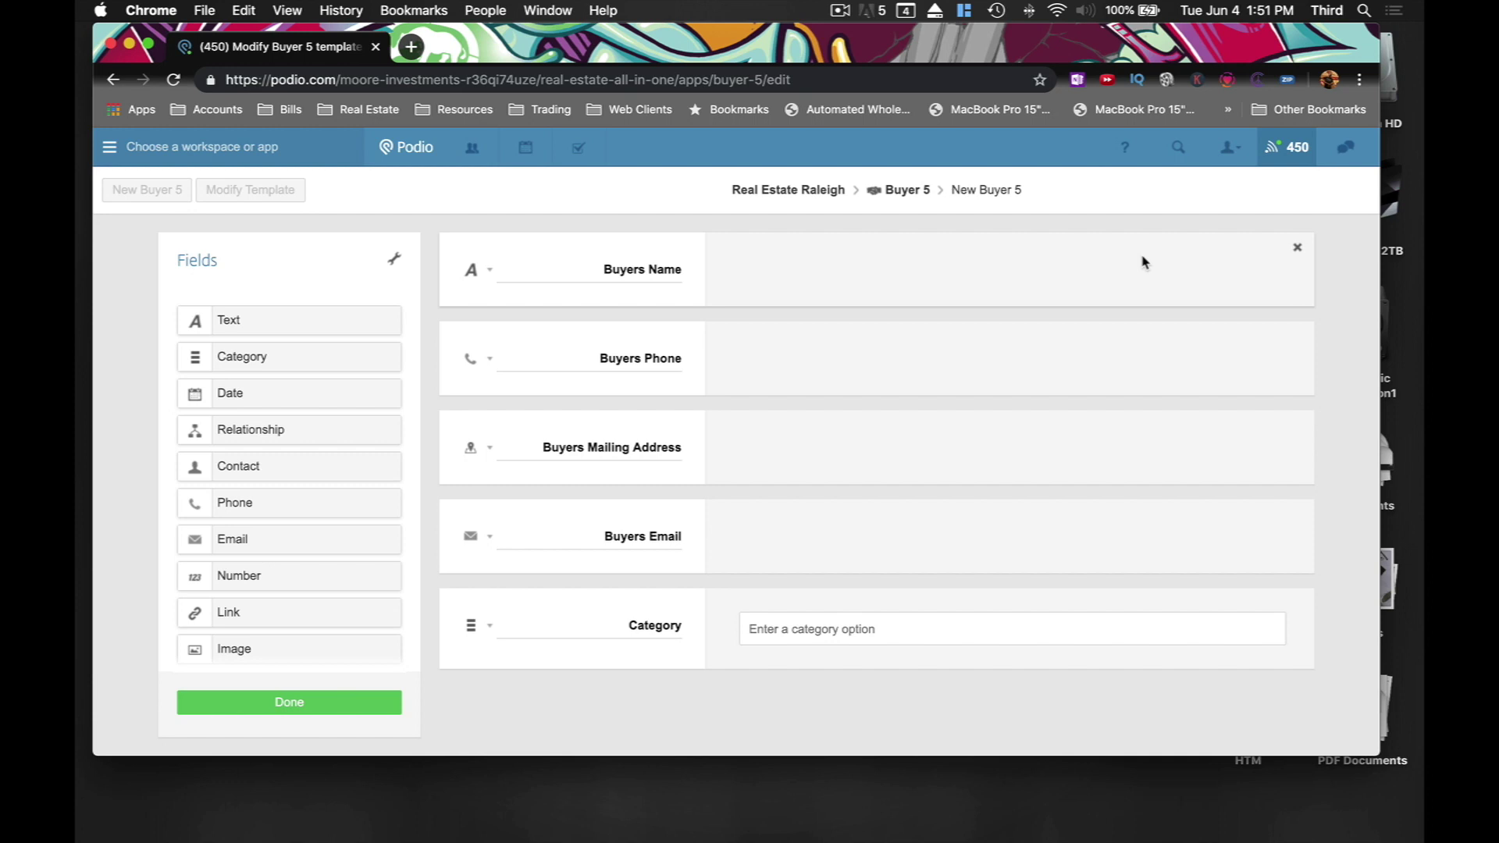
Rename the category field "Investing Strategy"
double_click(645, 625)
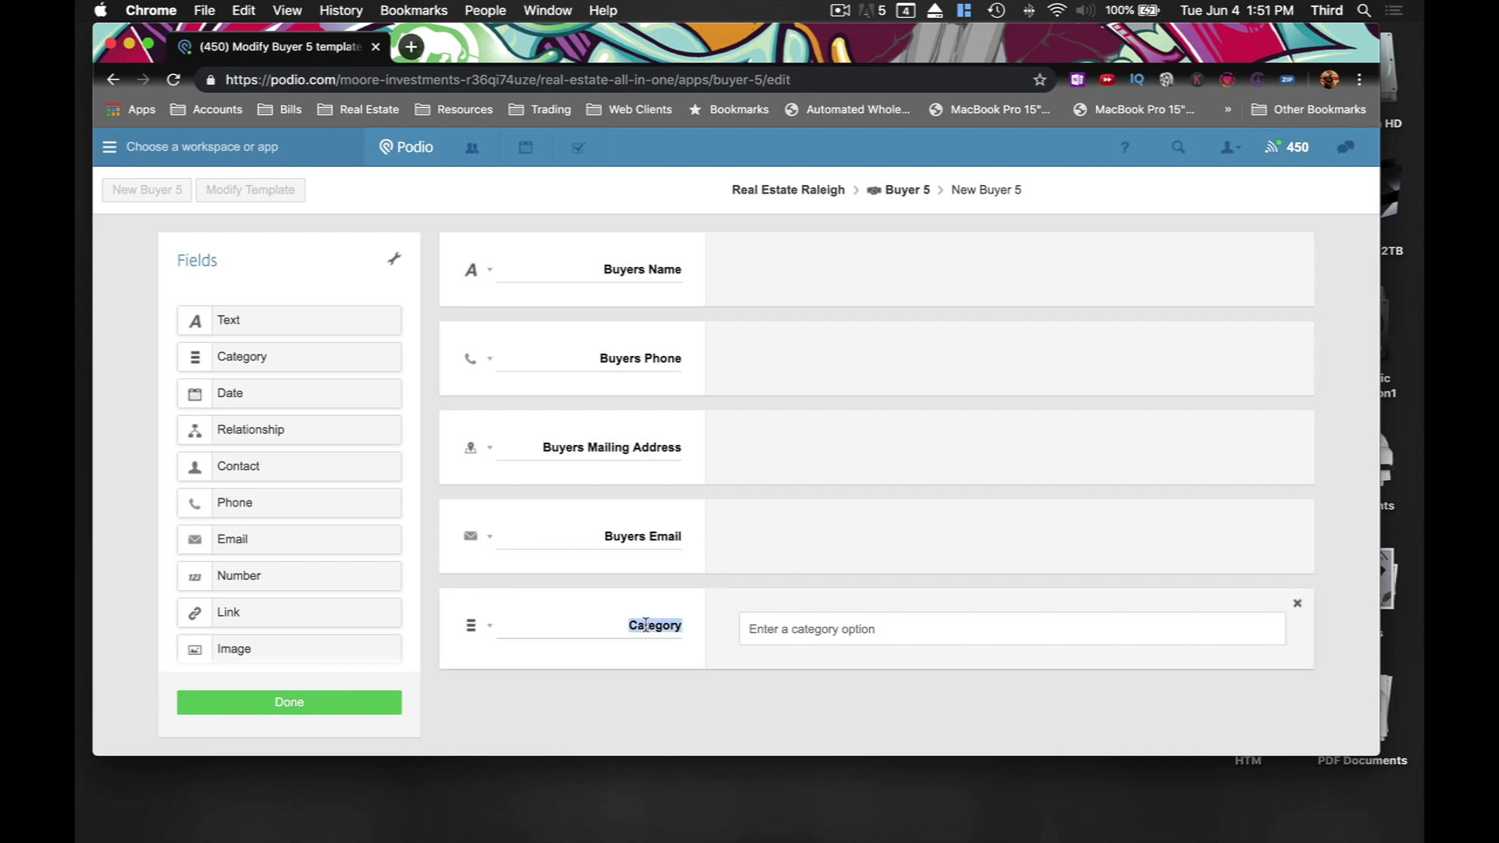
key("BackSpace")
type("Investing")
type(" Strag")
type("ety")
key("BackSpace")
key("BackSpace")
key("BackSpace")
key("BackSpace")
type("teguy")
key("BackSpace")
key("BackSpace")
type("y")
Add the options "Fix and Flip", "Buy and Hold", "Wholesale" and "Other" to the Investing Strategy field
left_click(799, 634)
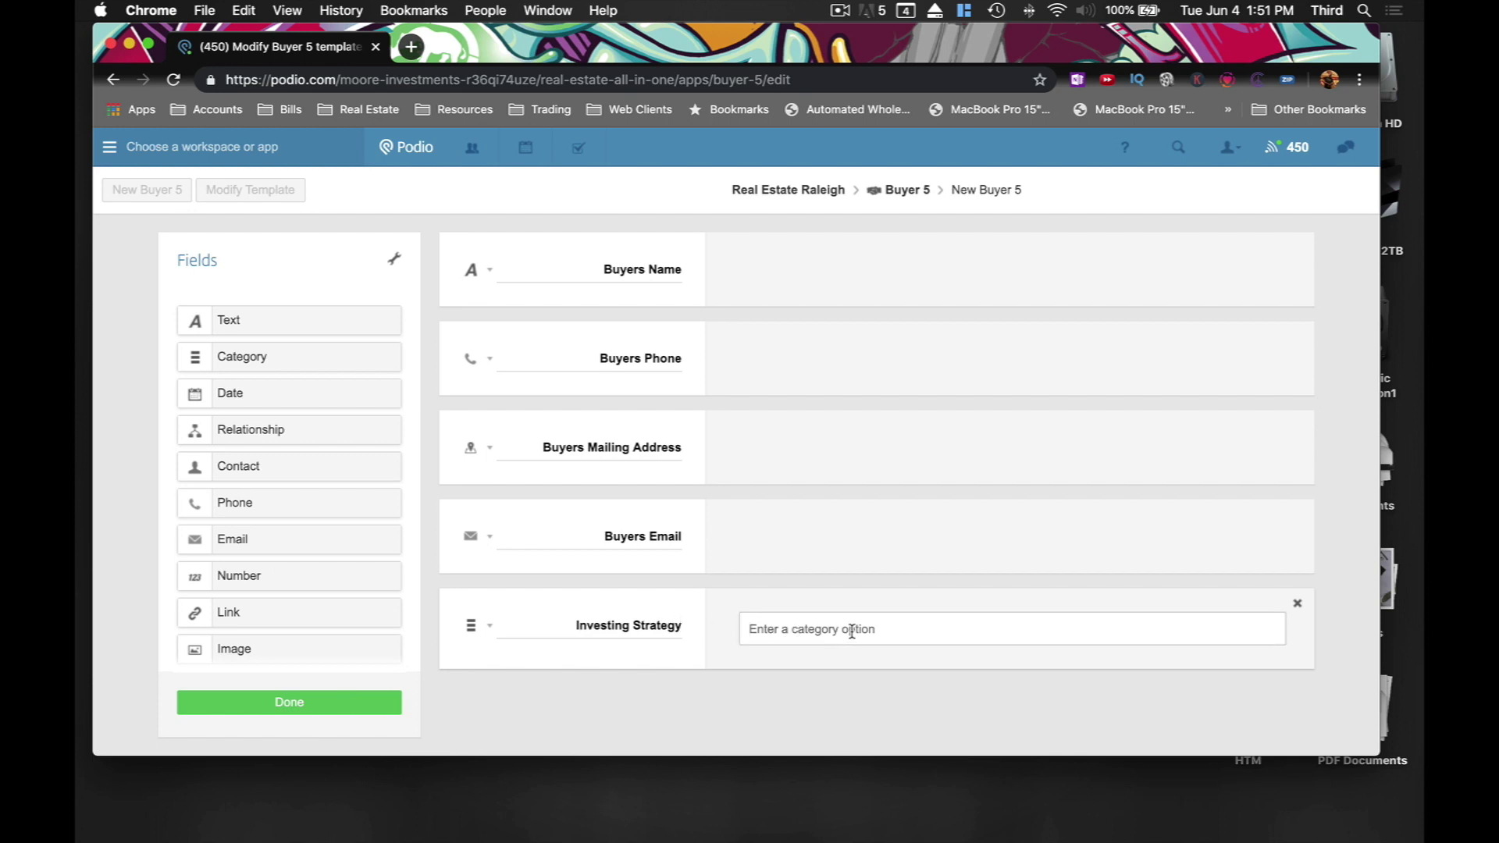
type("Fix and Flip")
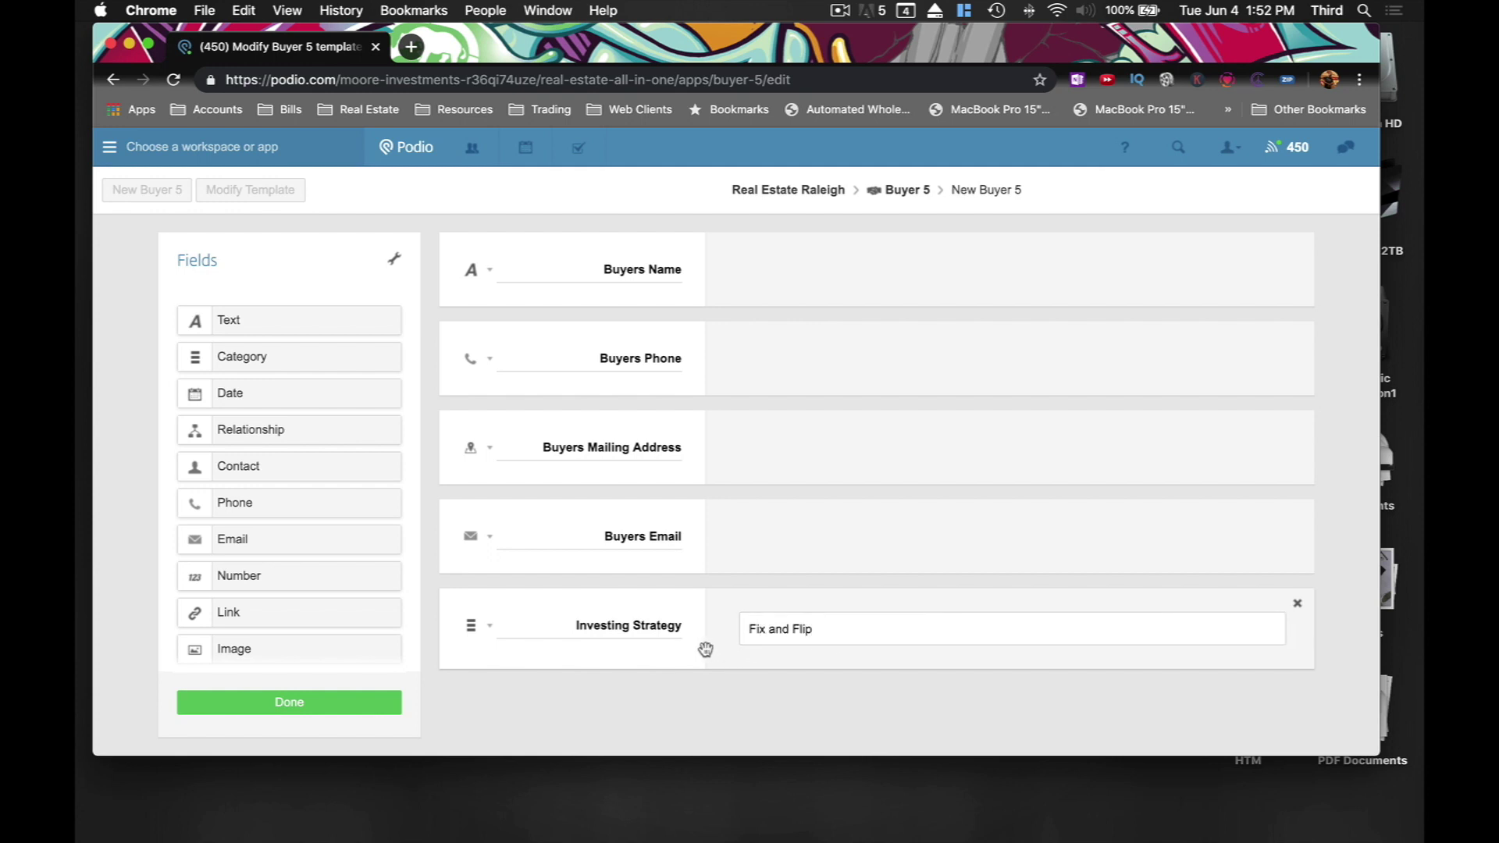
key("Return")
type("Buy")
type("Hold")
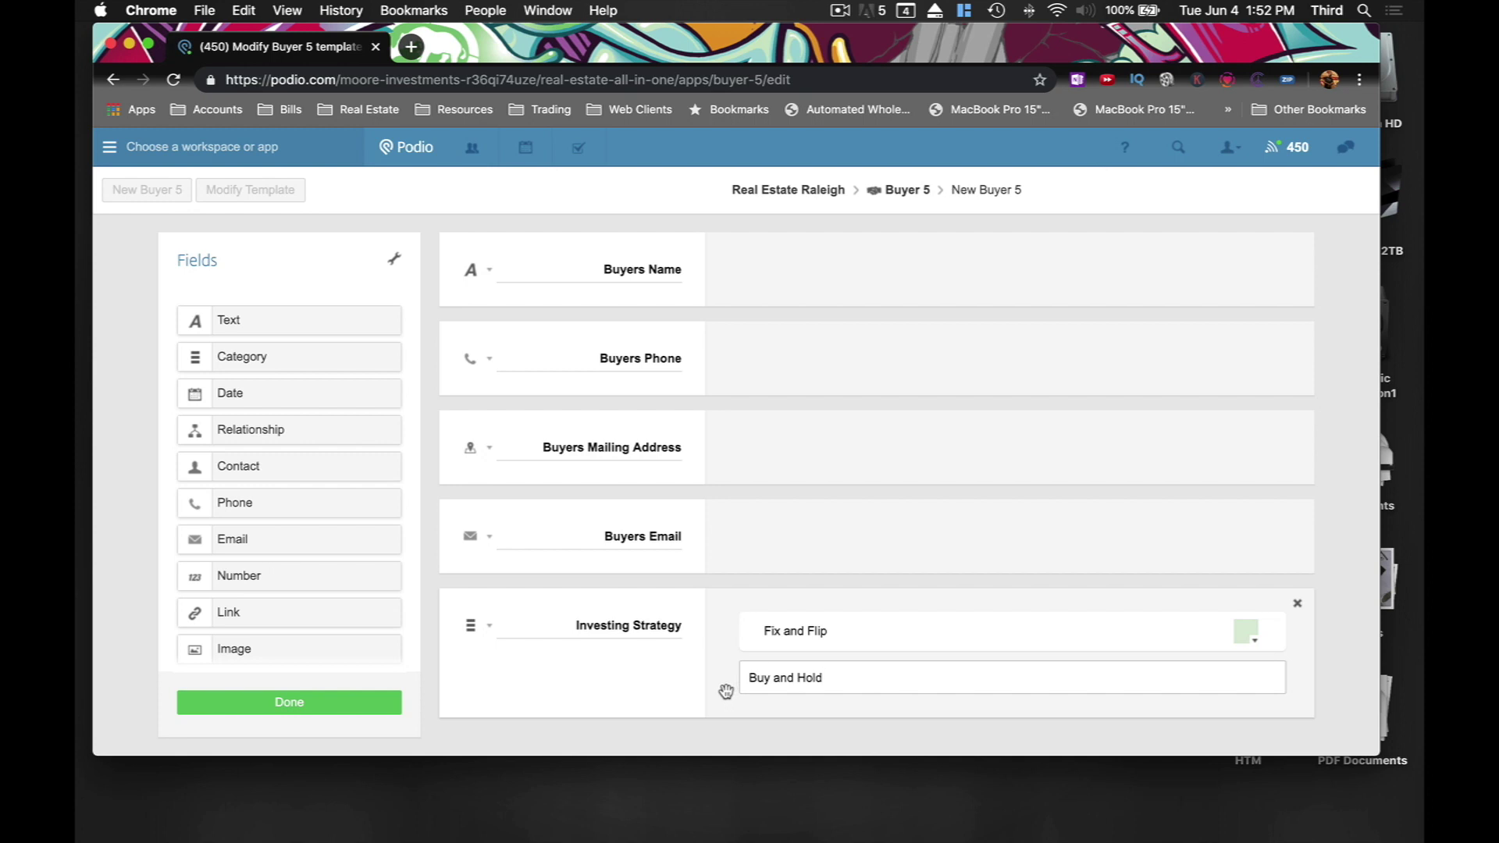
key("Return")
type("W")
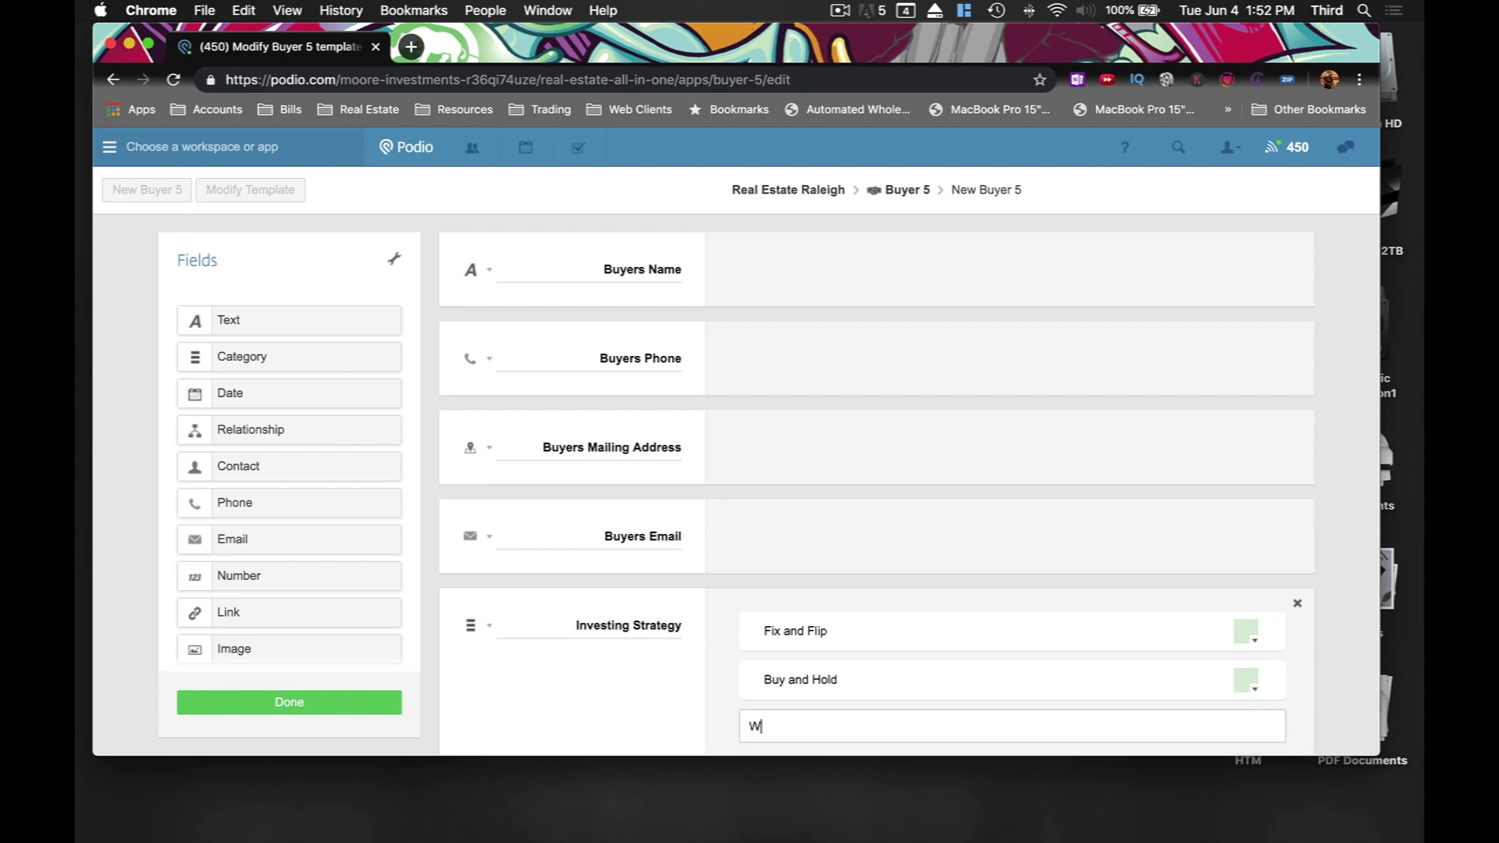
type("holesale")
left_click(718, 667)
scroll(718, 668, "down", 3)
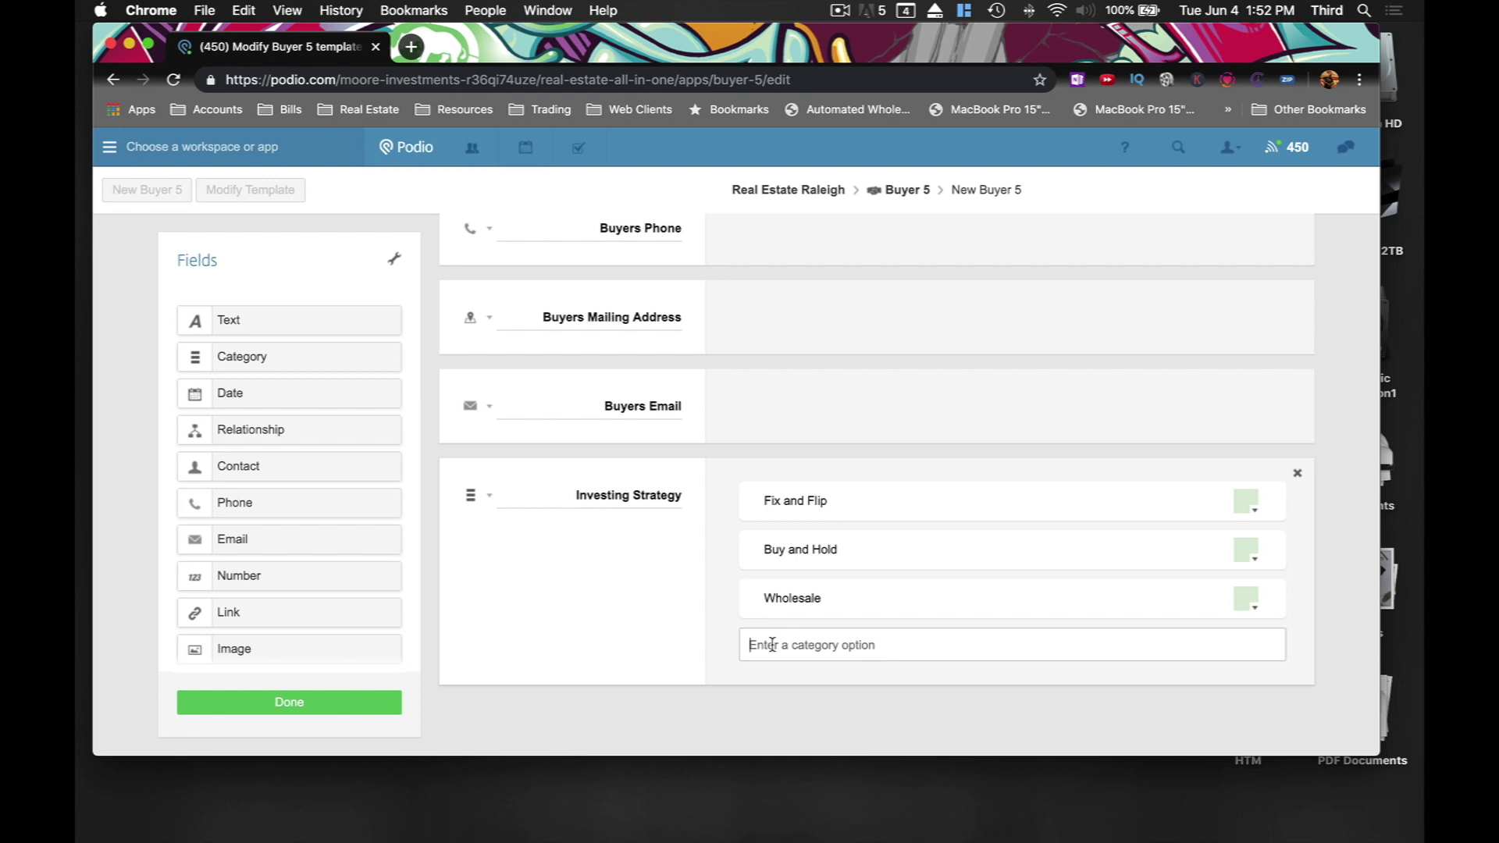
type("Other")
key("Return")
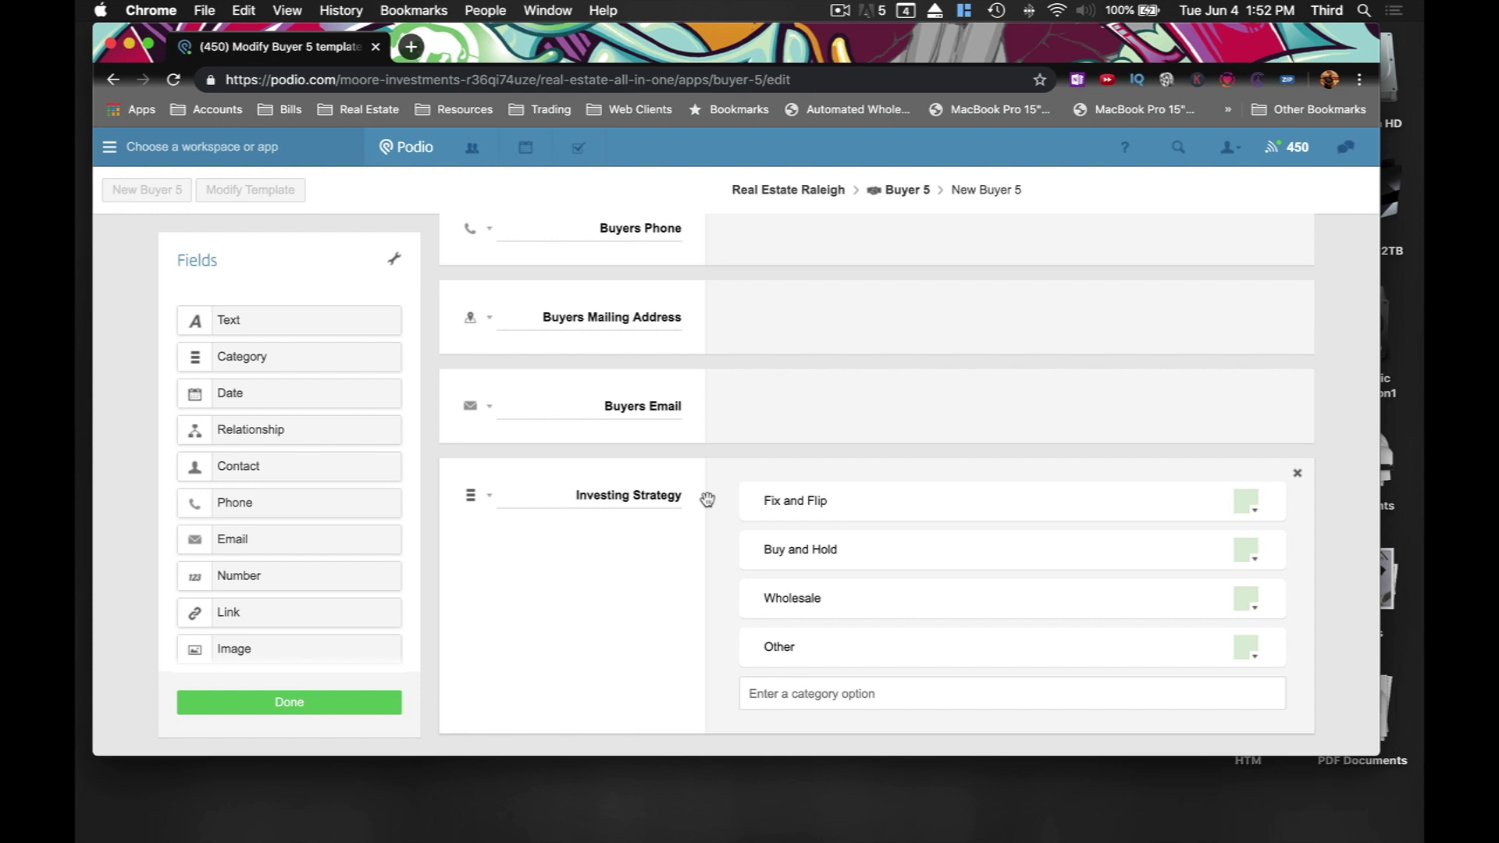
Set the Investing Strategy field to allow multiple choice
left_click(490, 497)
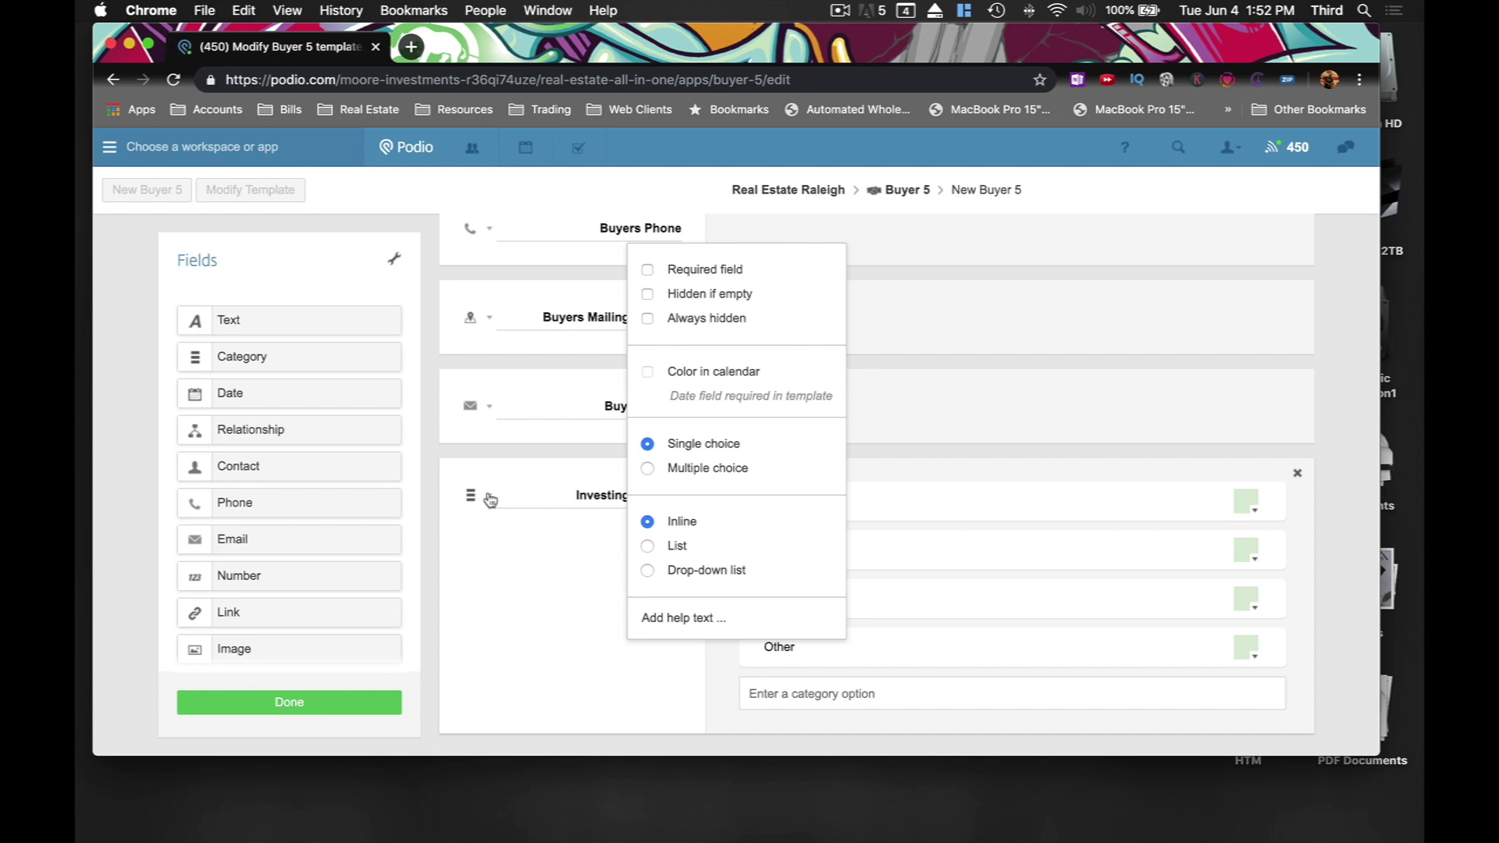
left_click(647, 468)
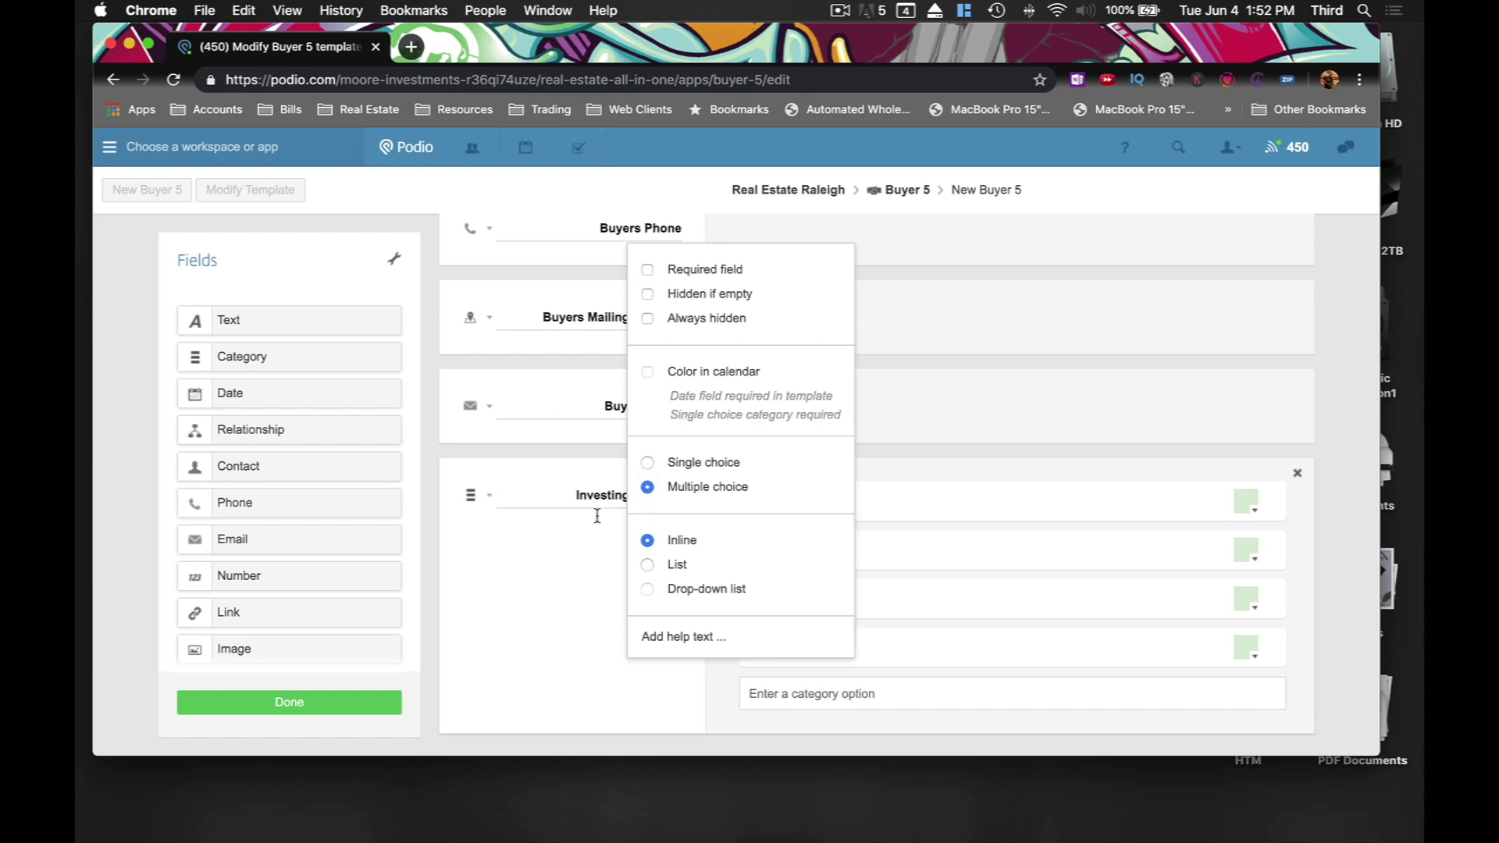
Add a text field named "Price Point" to the template below Investing Strategy
left_click(550, 576)
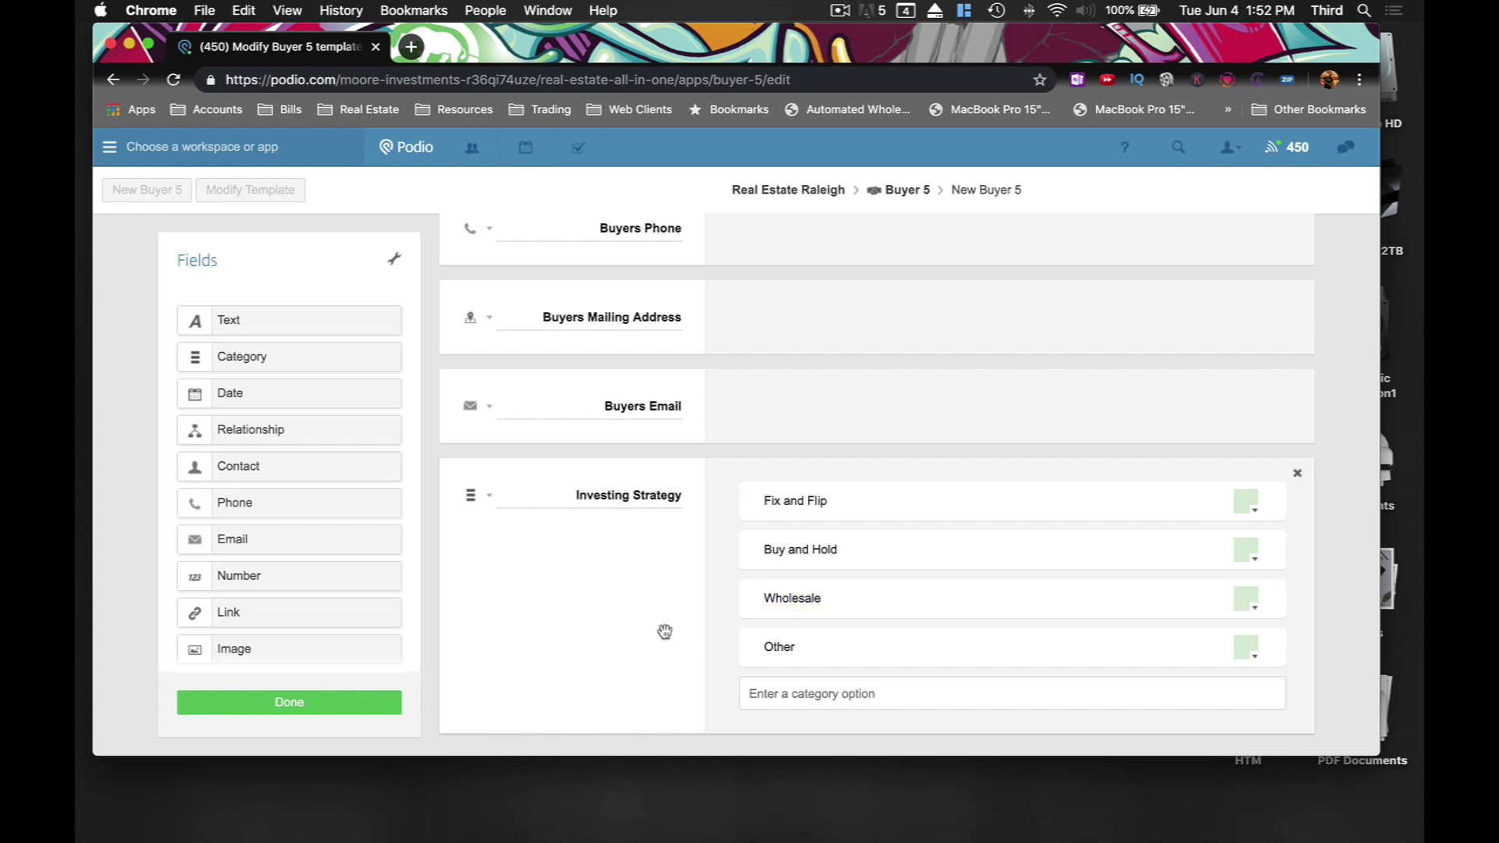
scroll(664, 631, "down", 2)
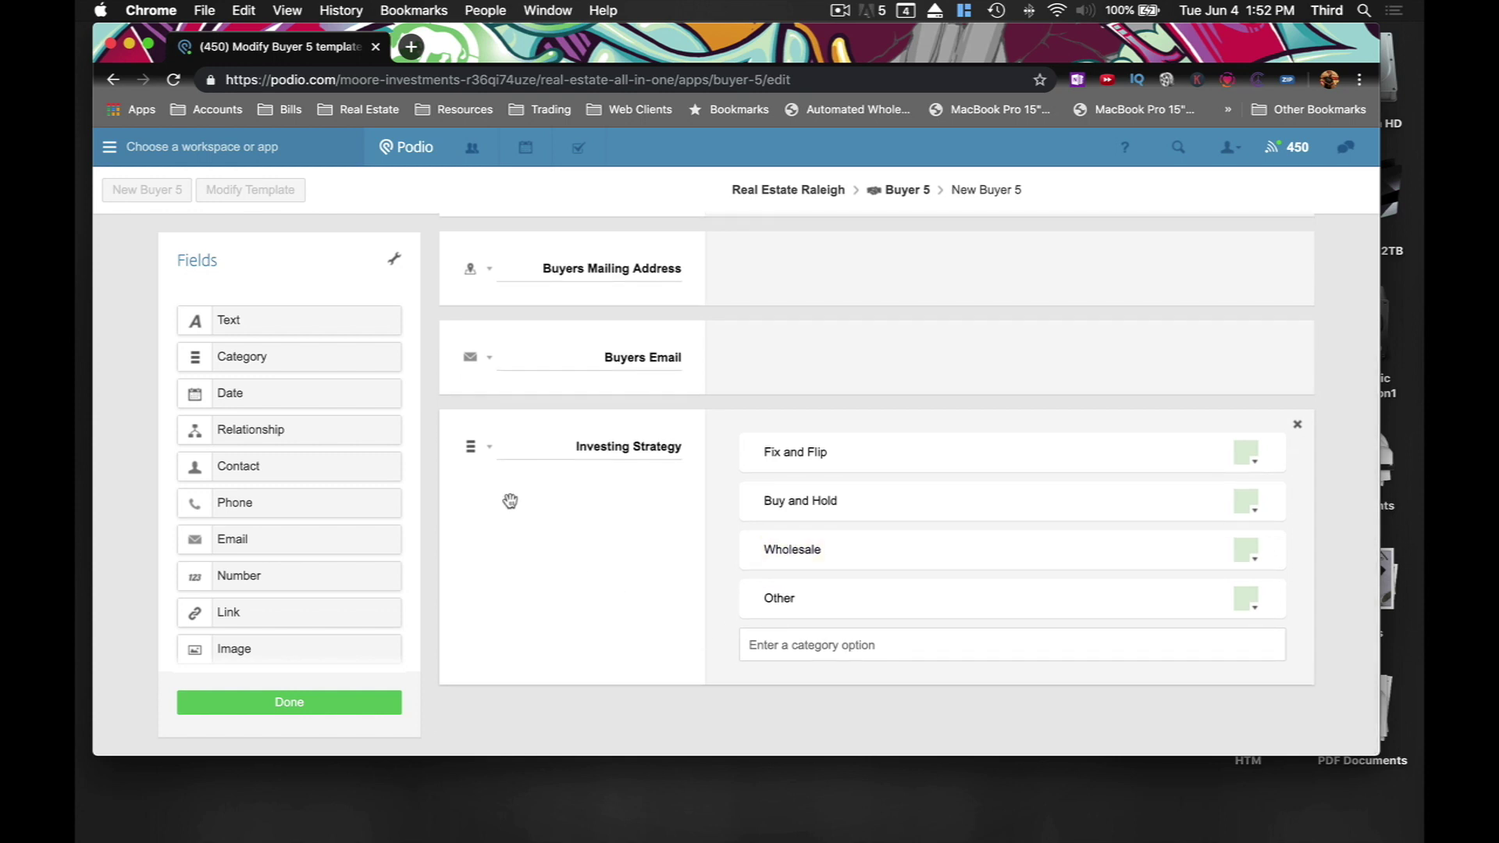
left_click_drag(294, 325, 551, 660)
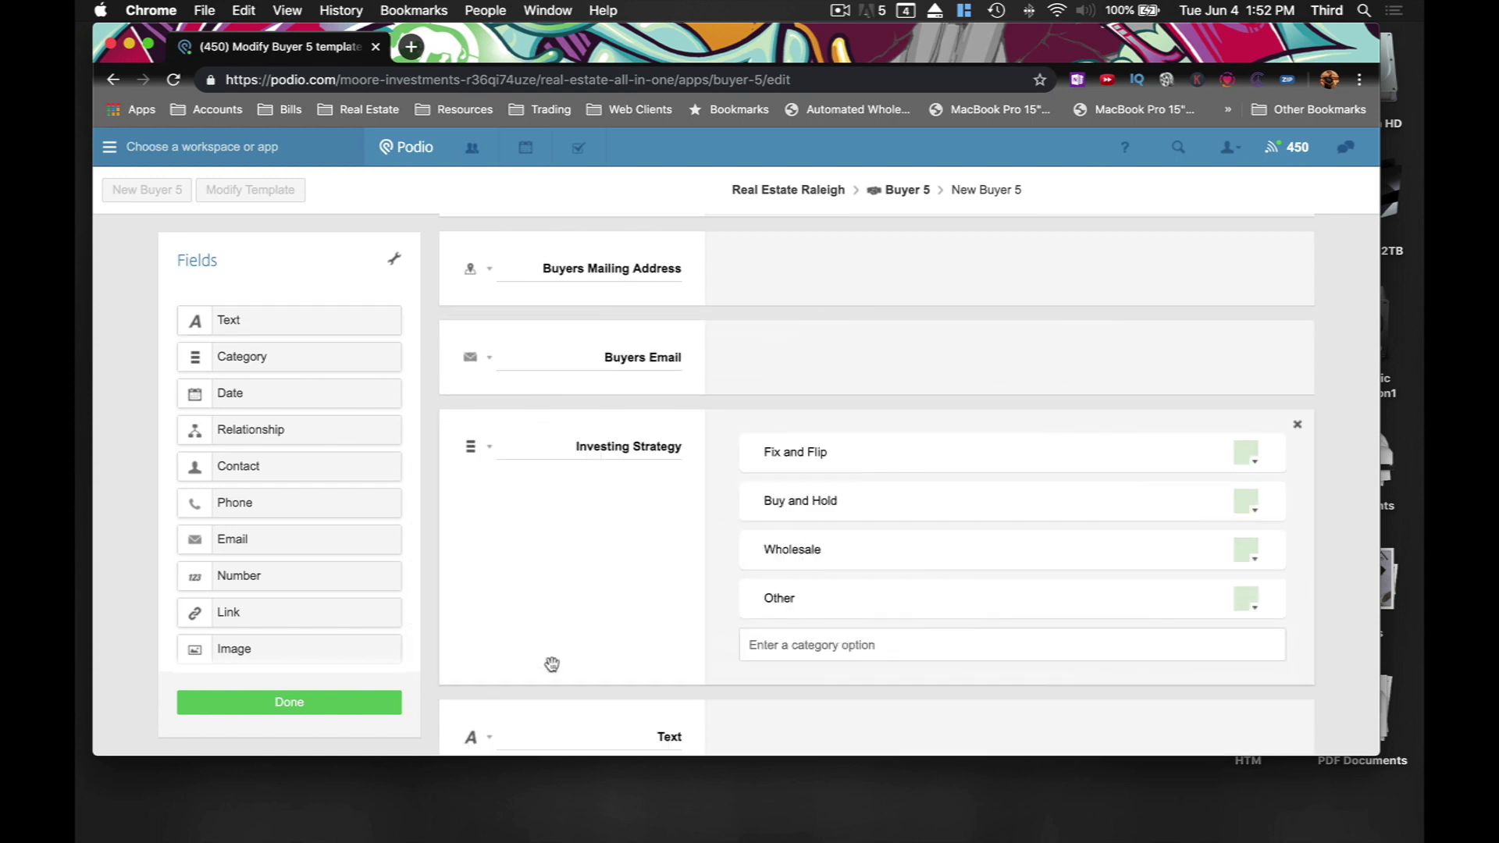
type("Price")
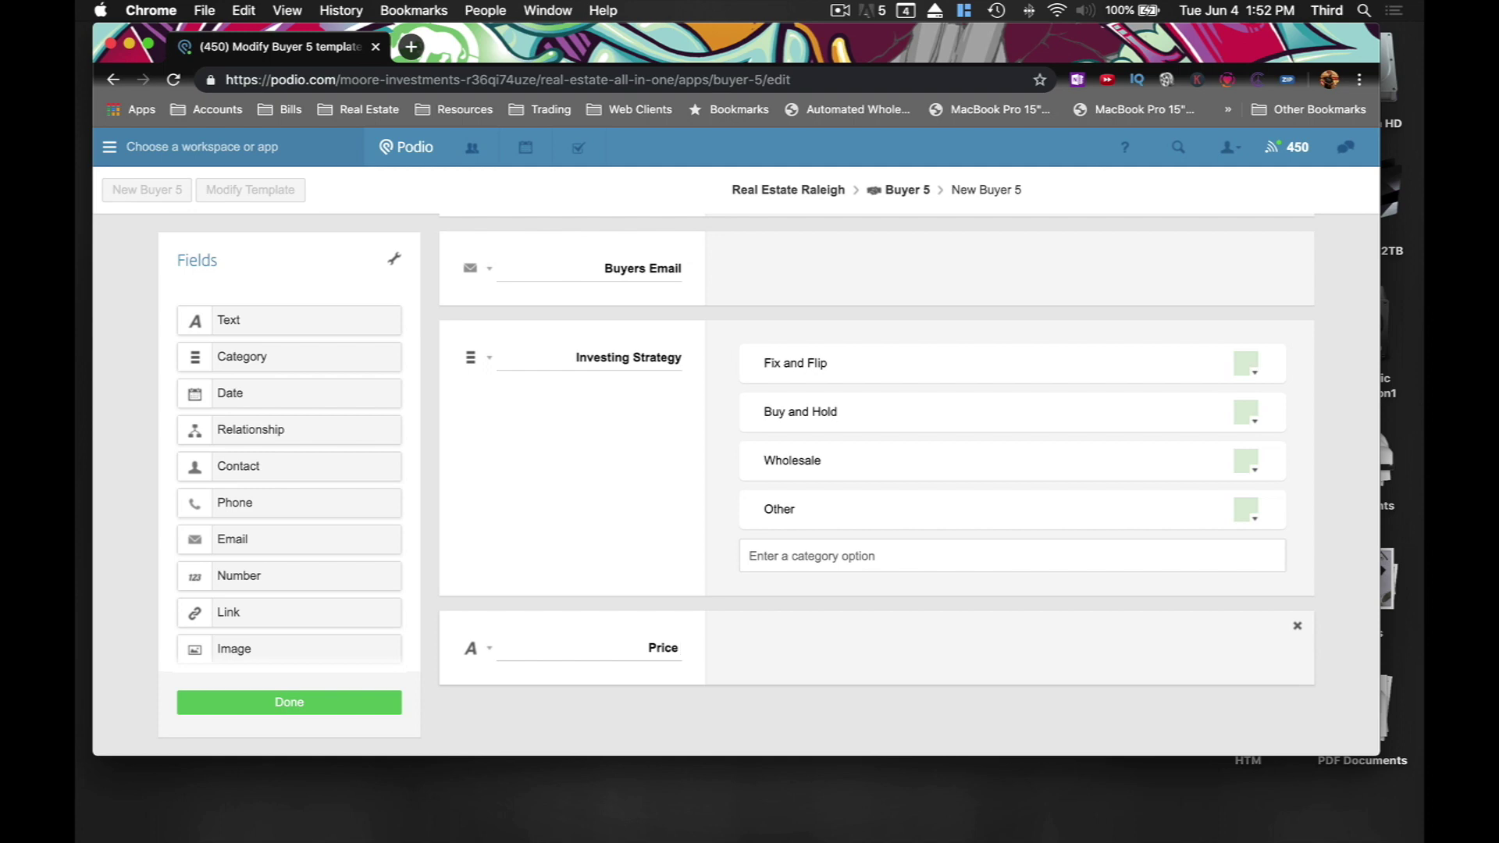
type(" point")
left_click(654, 647)
key("BackSpace")
type("P")
Add a category field named "Type of Property" below the Price Point field
left_click_drag(291, 356, 664, 726)
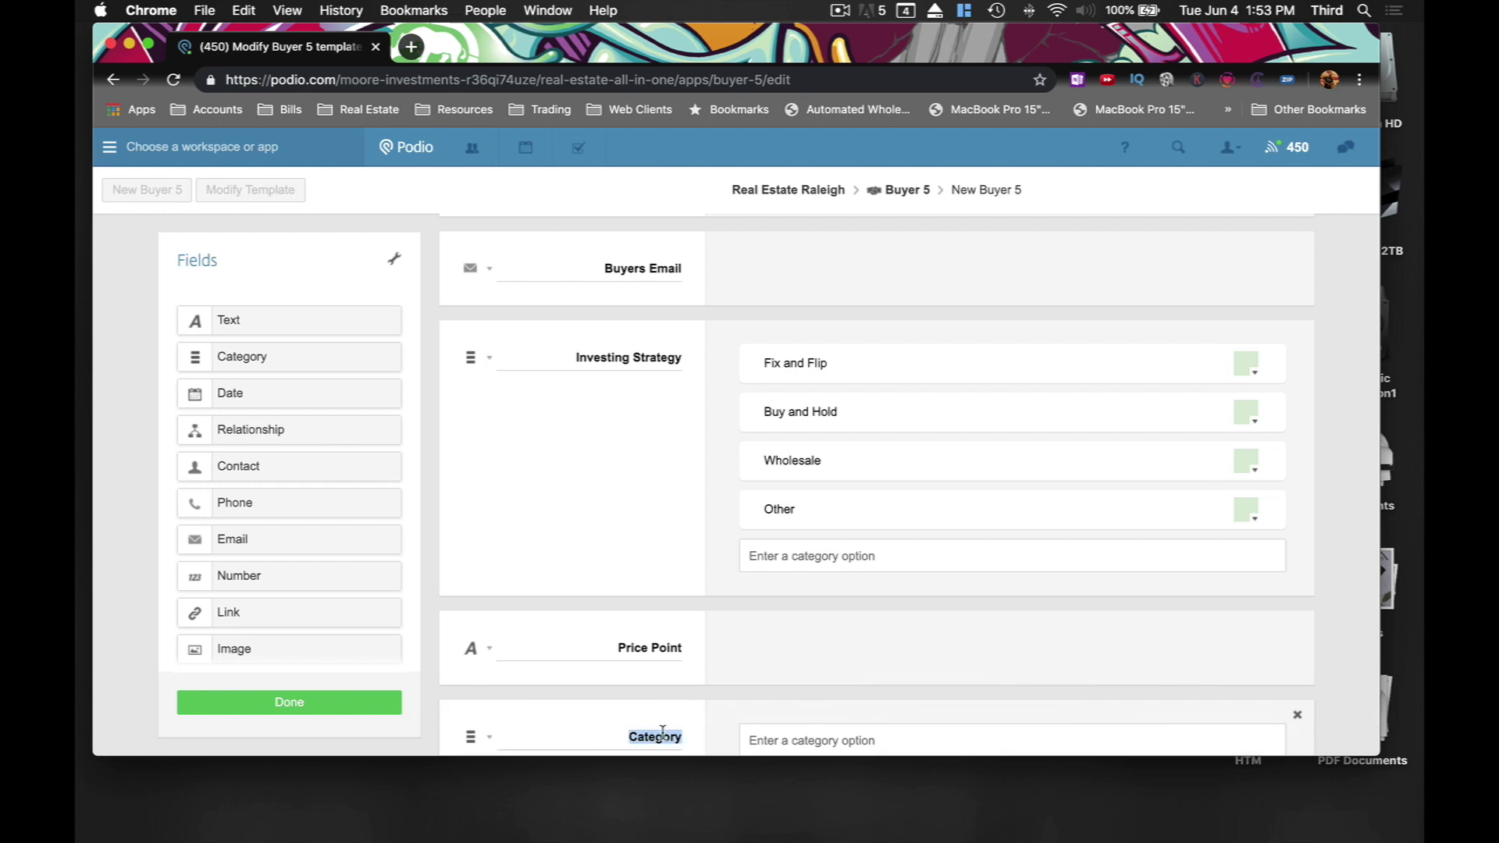
type("Type of prop")
key("BackSpace")
key("BackSpace")
key("BackSpace")
key("BackSpace")
type("Propty")
key("BackSpace")
key("BackSpace")
type("erty")
Add the options "Single Family Home" and "Multi Family" to the Type of Property field
scroll(623, 611, "down", 3)
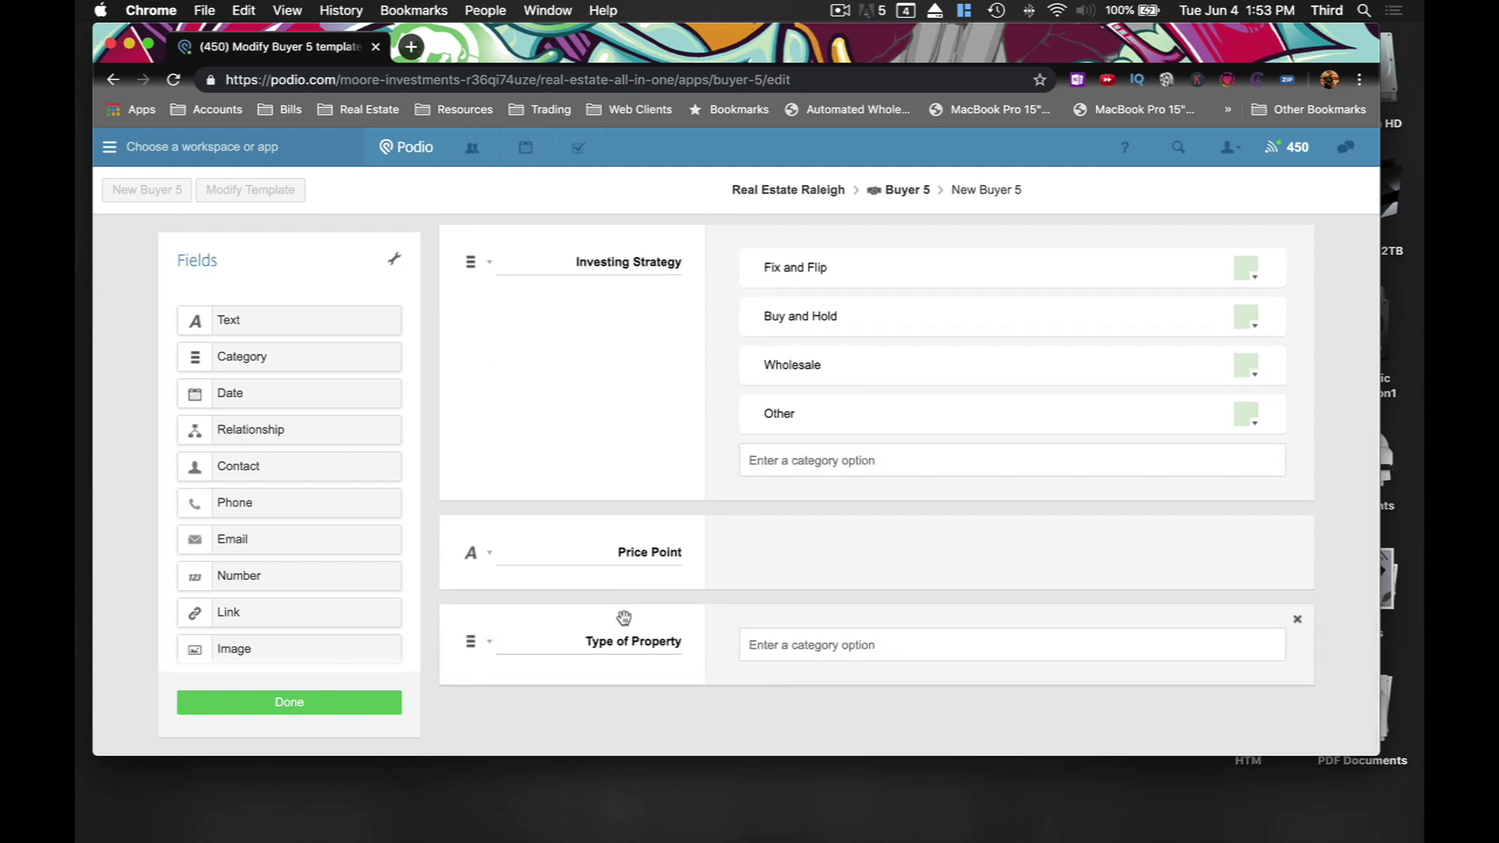
left_click(815, 642)
type("Single ")
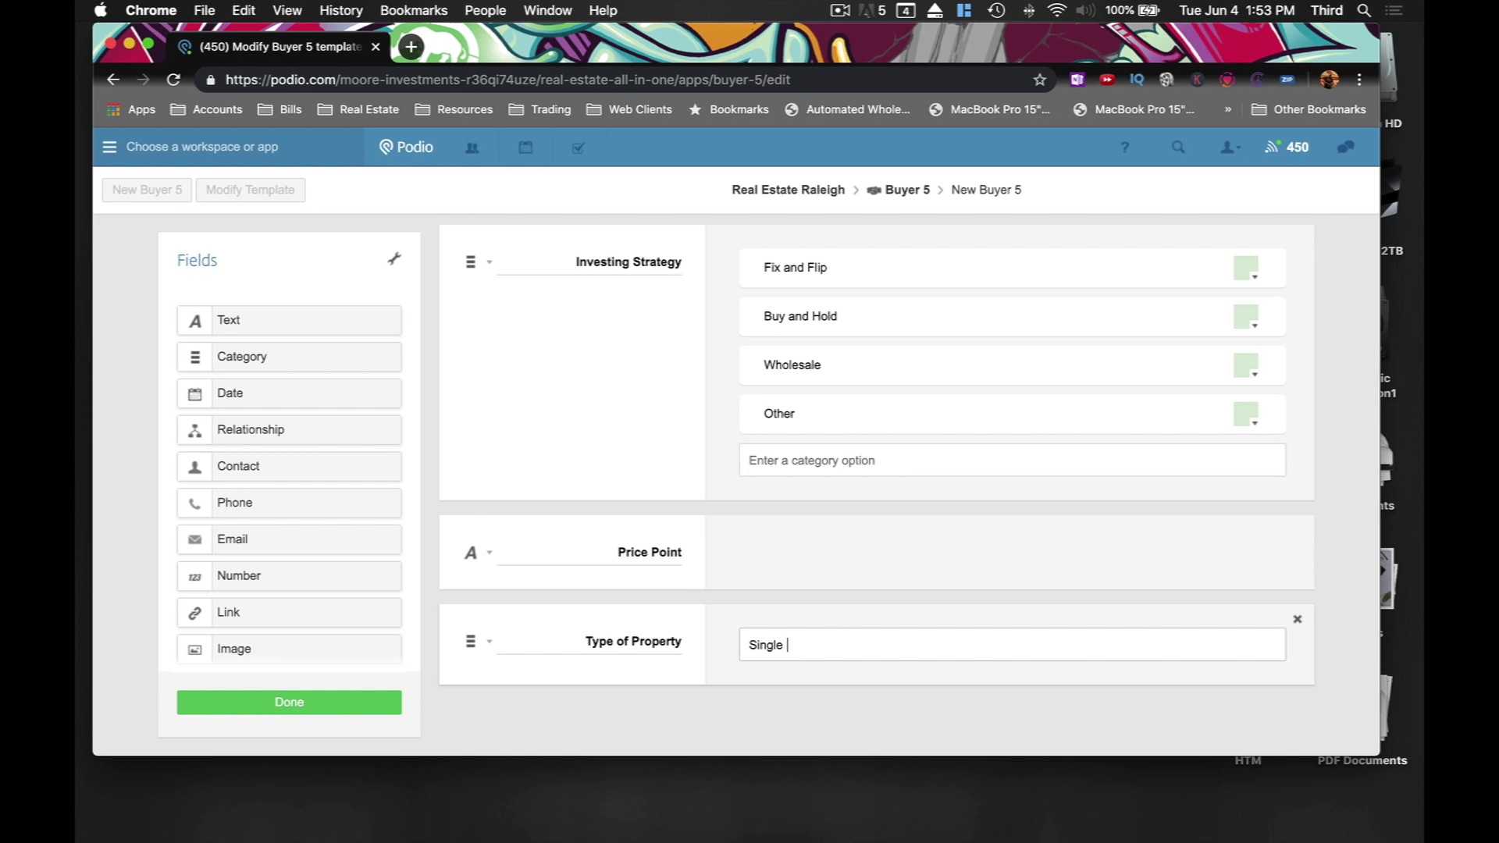
type("Family Home")
key("Return")
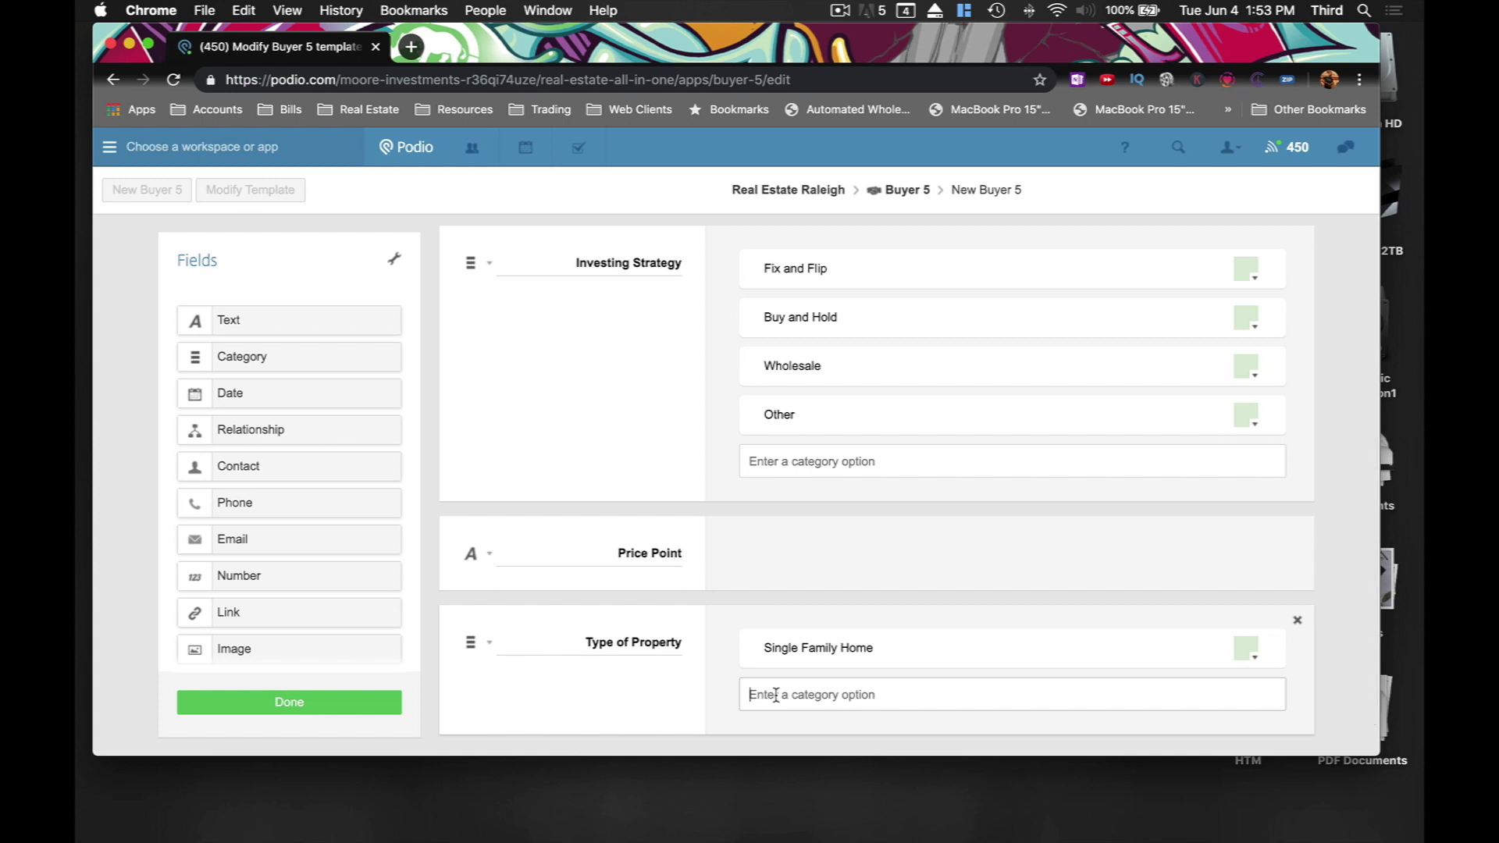
type("Multi Family")
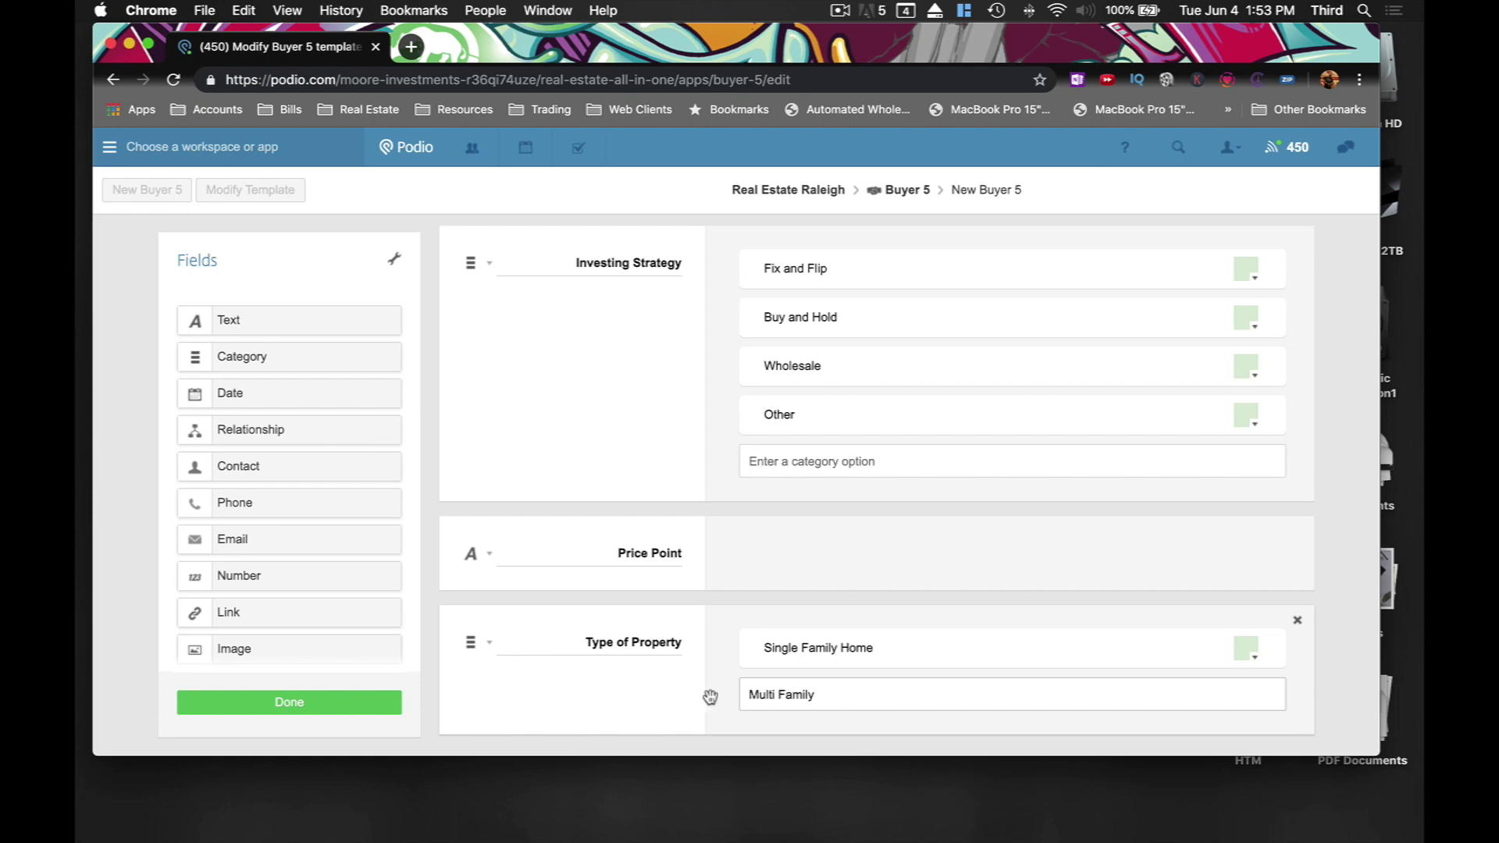
key("Return")
Add the options "Apartments", "Land" and "Commercial" to the Type of Property field
left_click(787, 653)
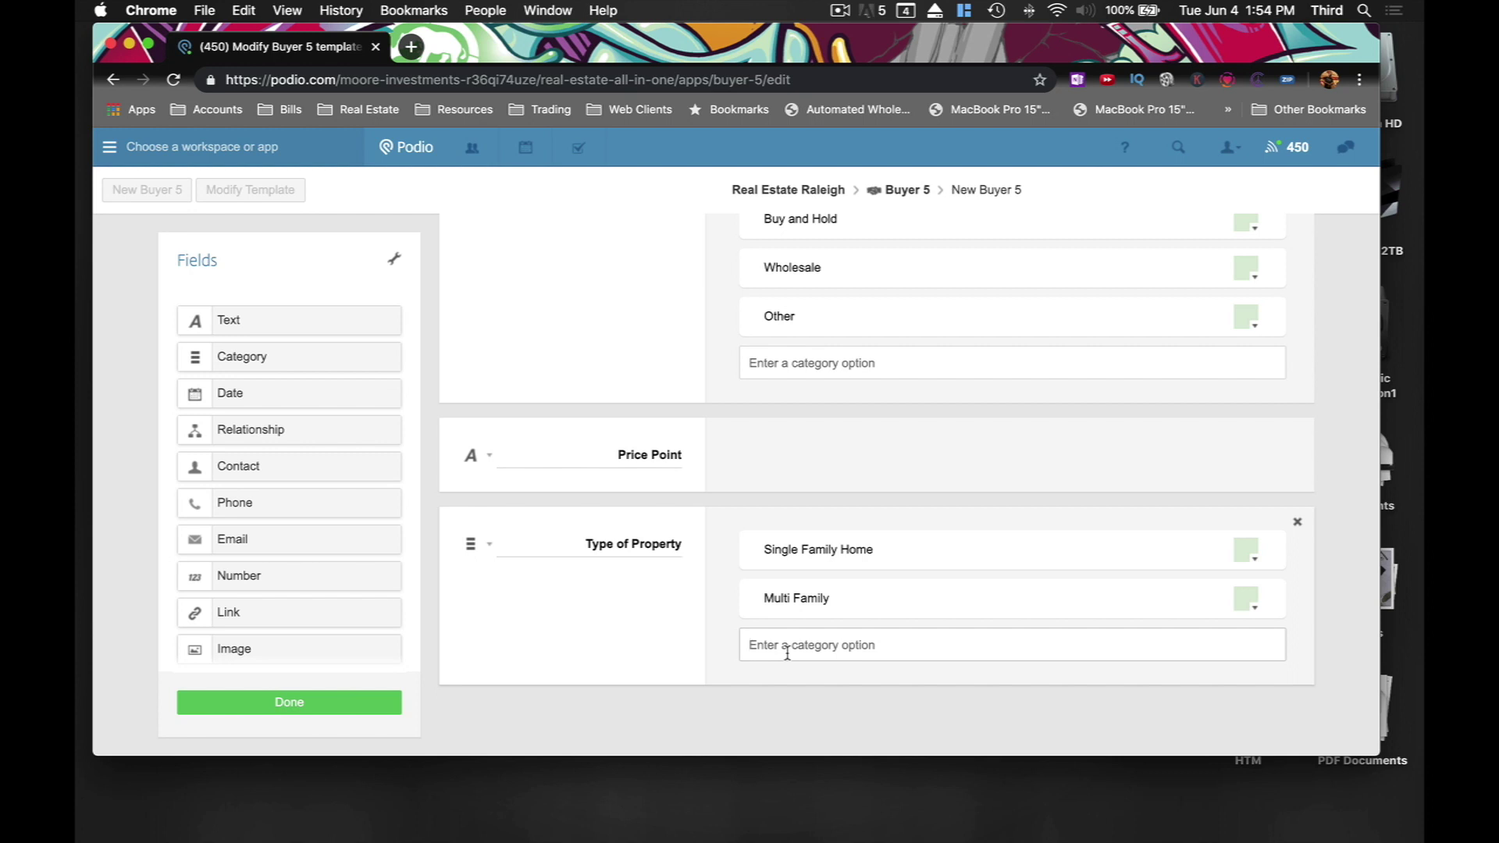
type("Apartments")
key("Return")
scroll(803, 690, "down", 2)
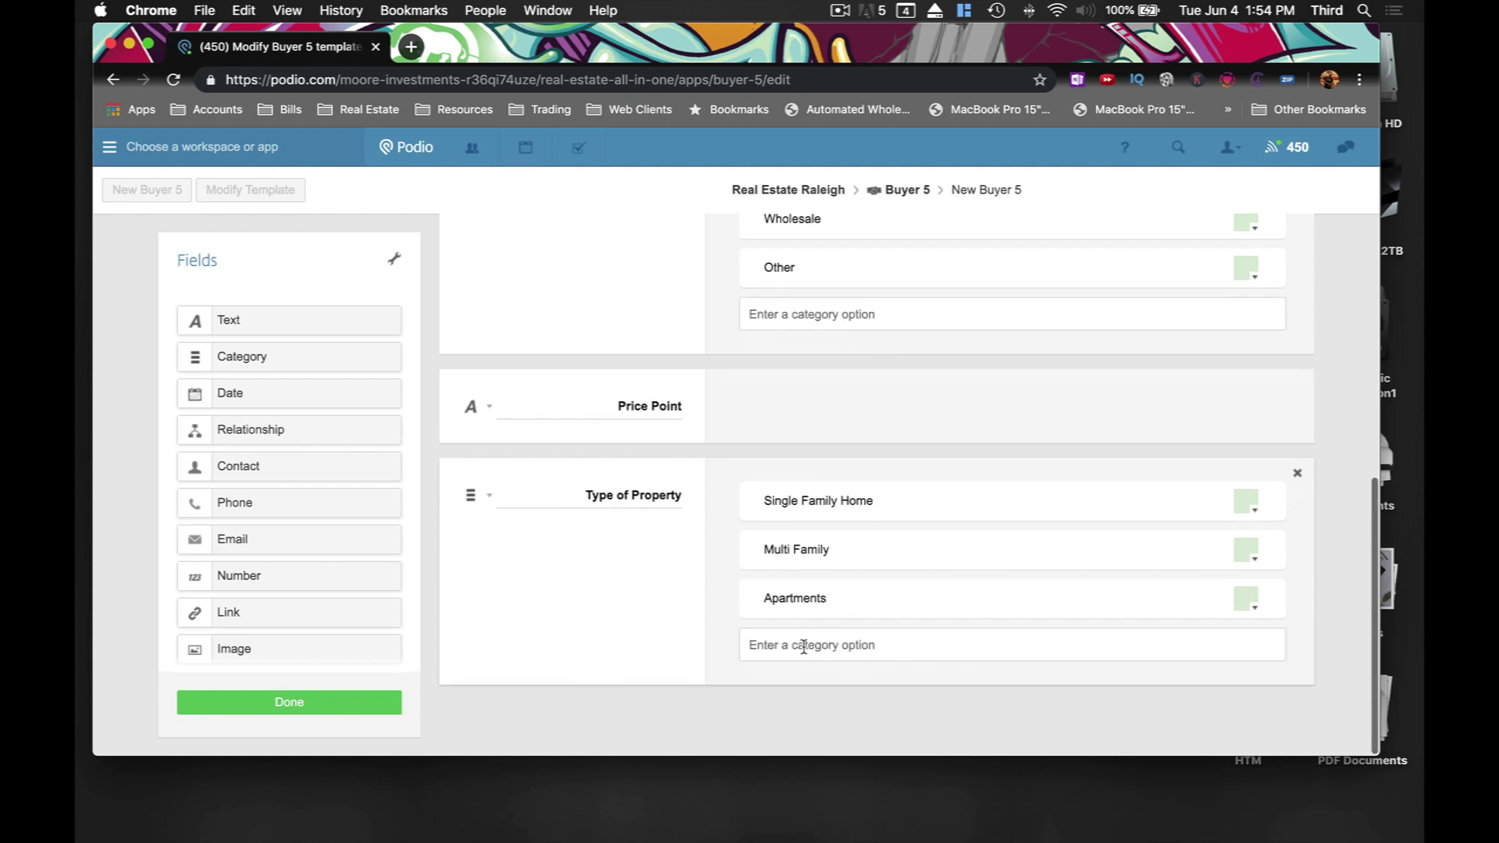
type("Land")
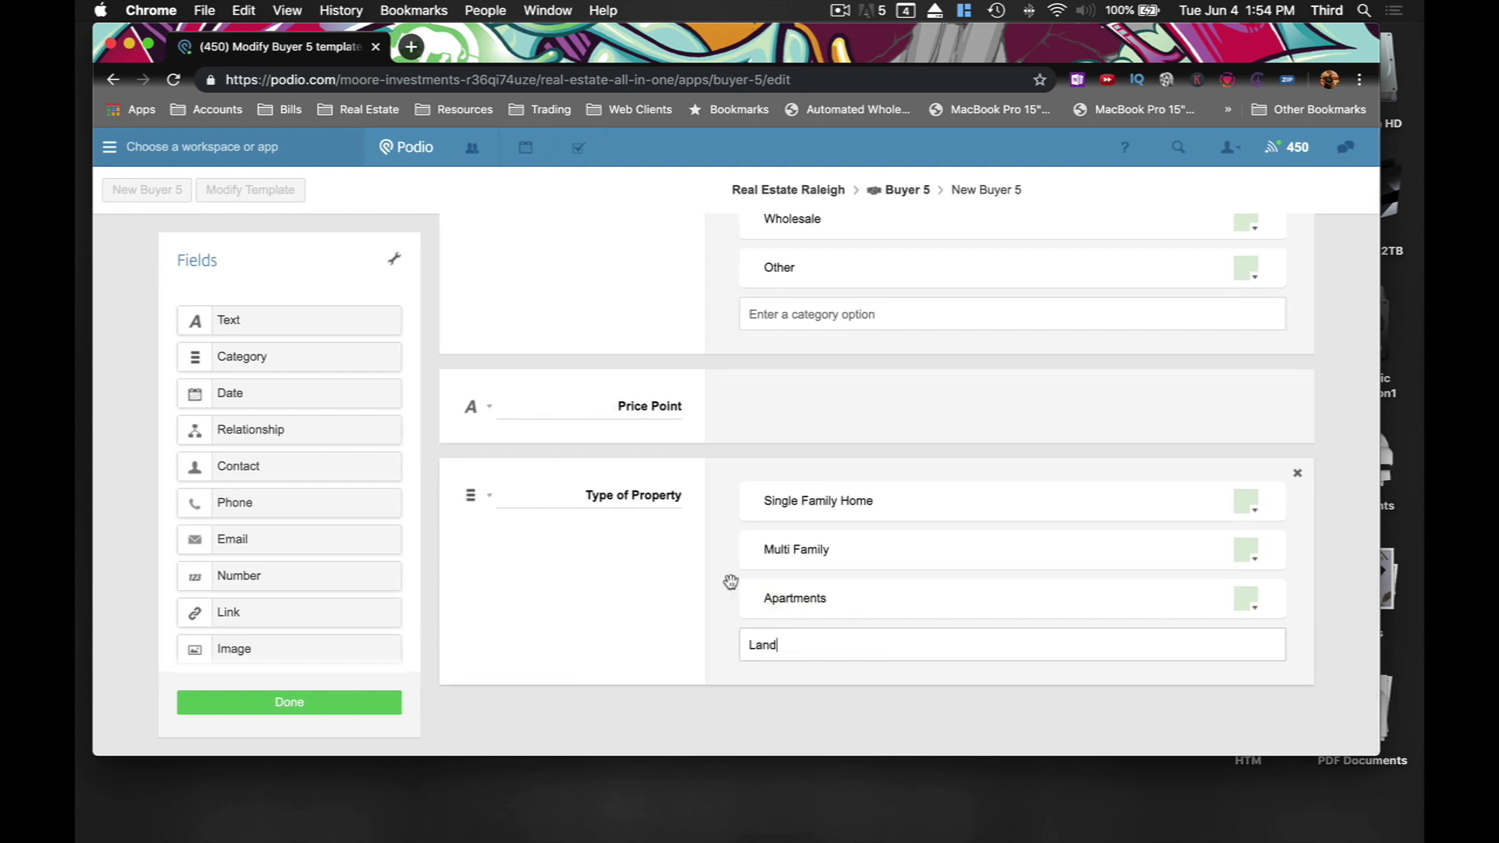
key("Return")
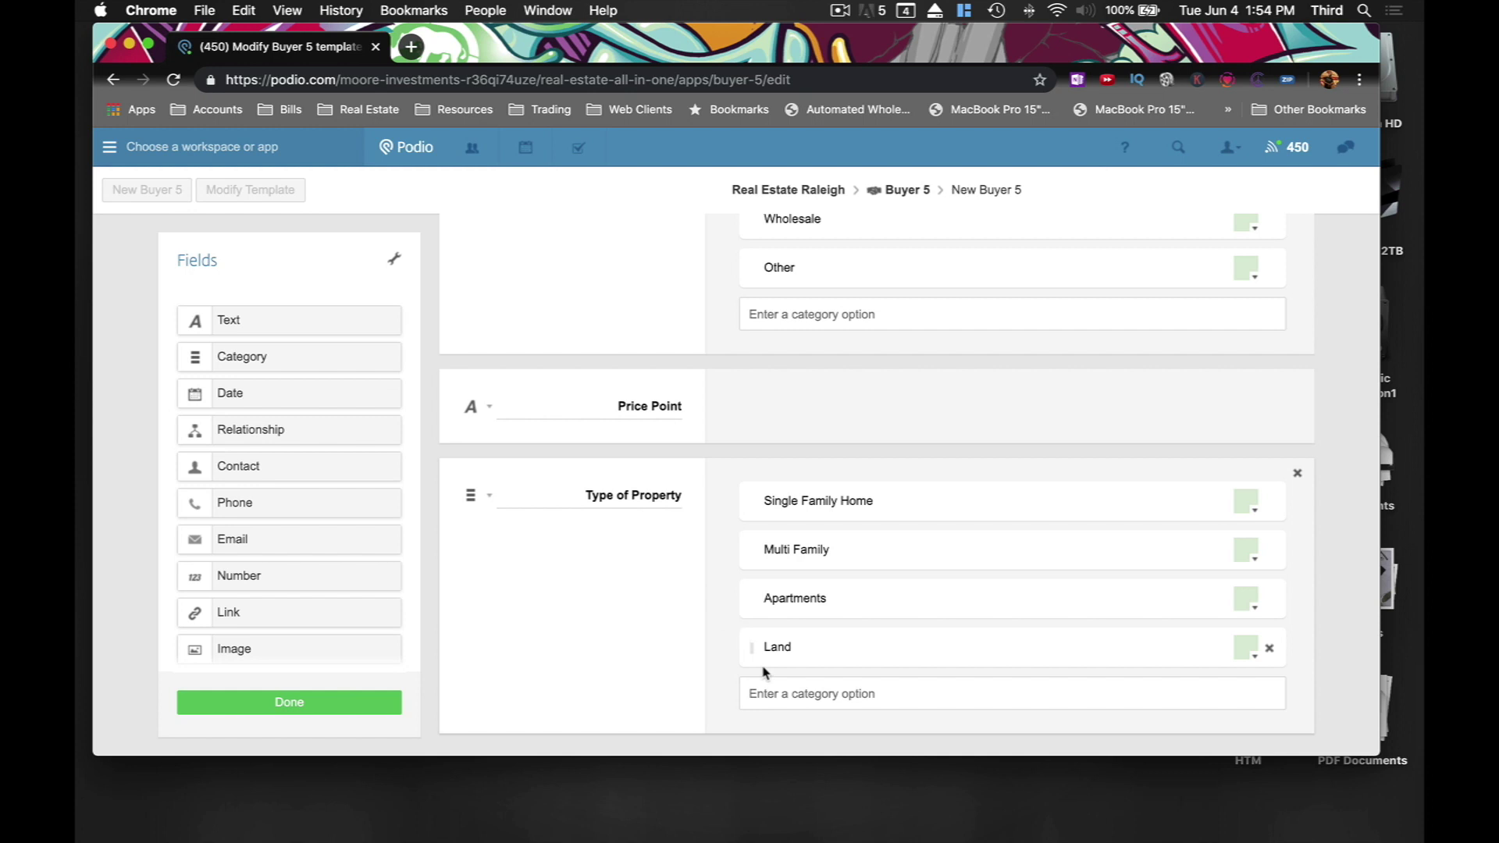
type("Co")
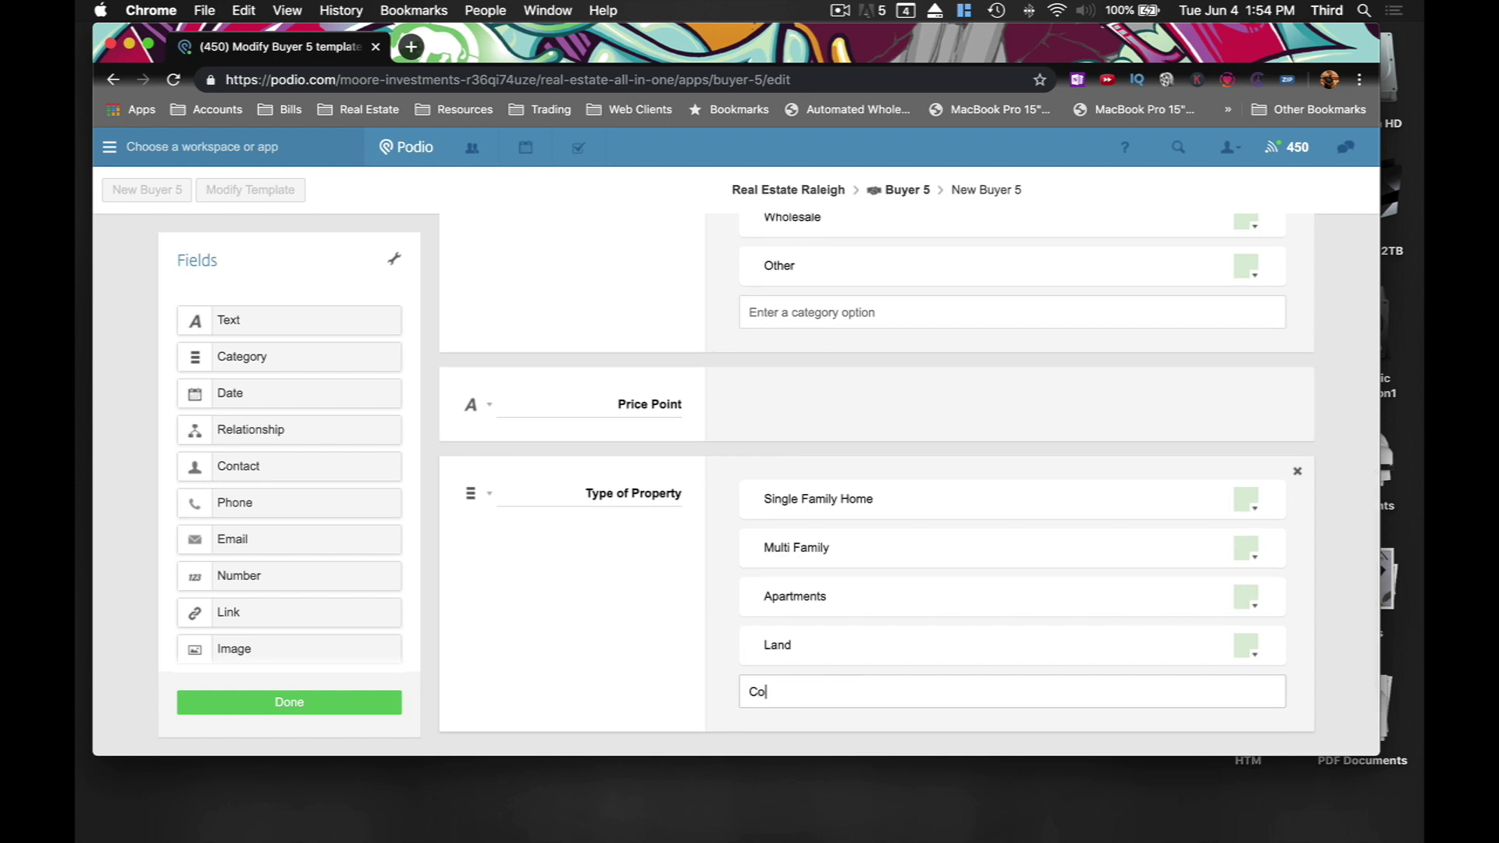
type("mmercial")
key("Return")
Add a text field named "Notes" below Type of Property and check its line settings
scroll(726, 668, "down", 2)
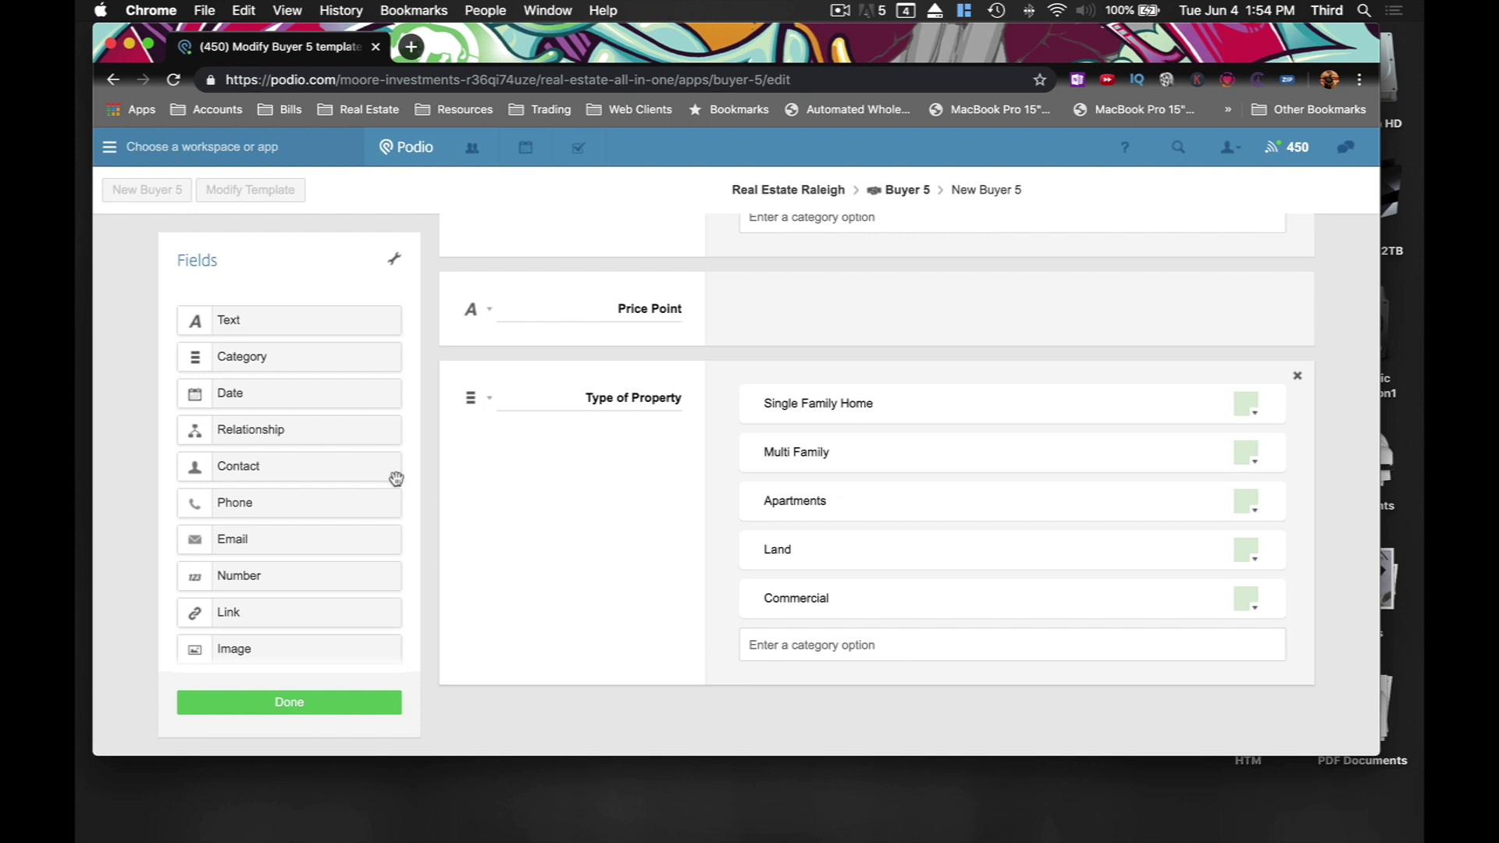
left_click_drag(235, 323, 612, 622)
double_click(652, 645)
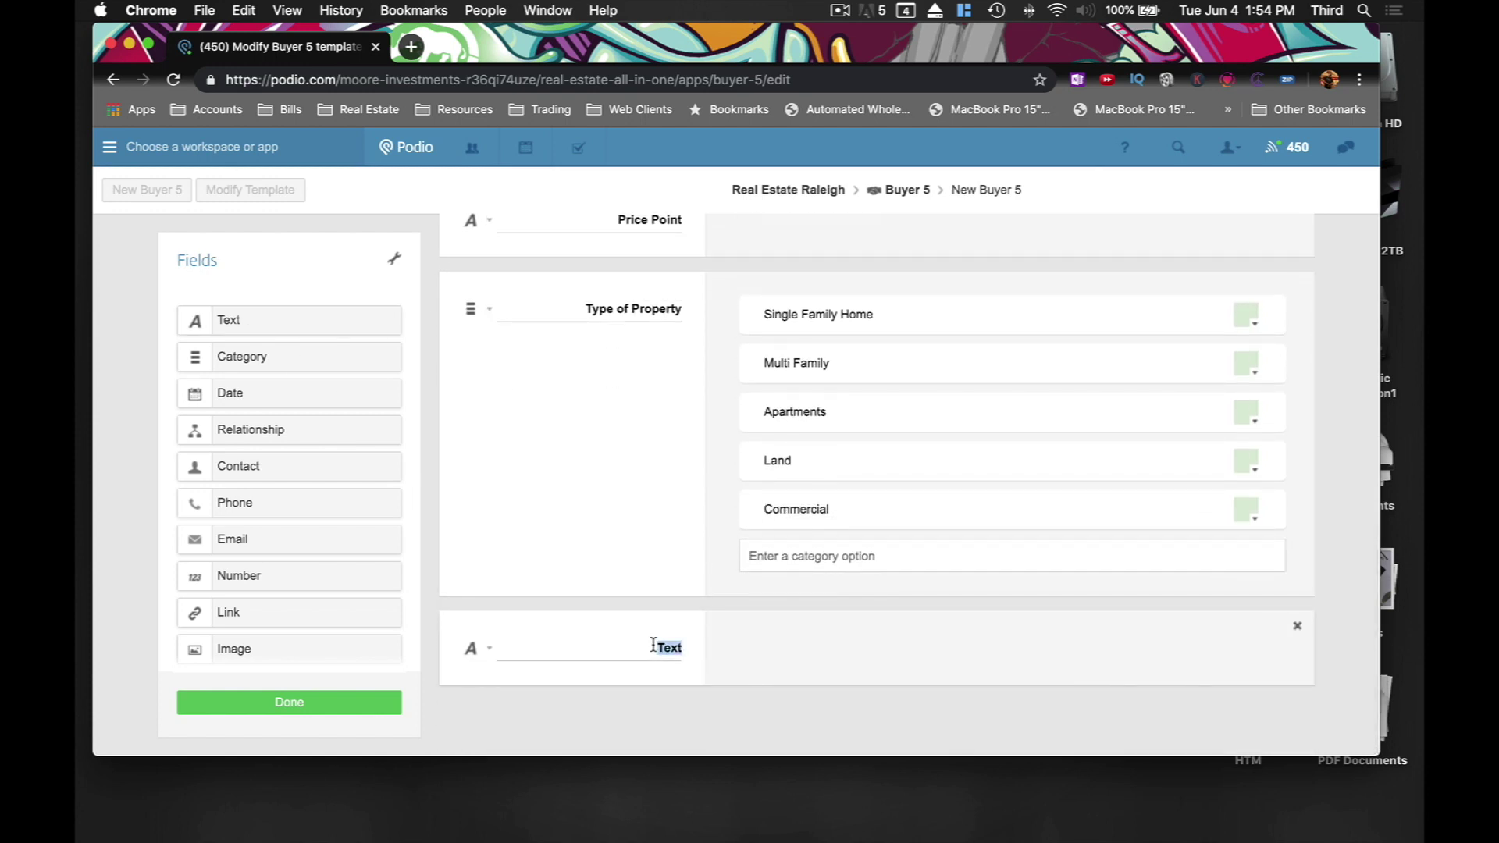
type("Notes")
left_click(489, 649)
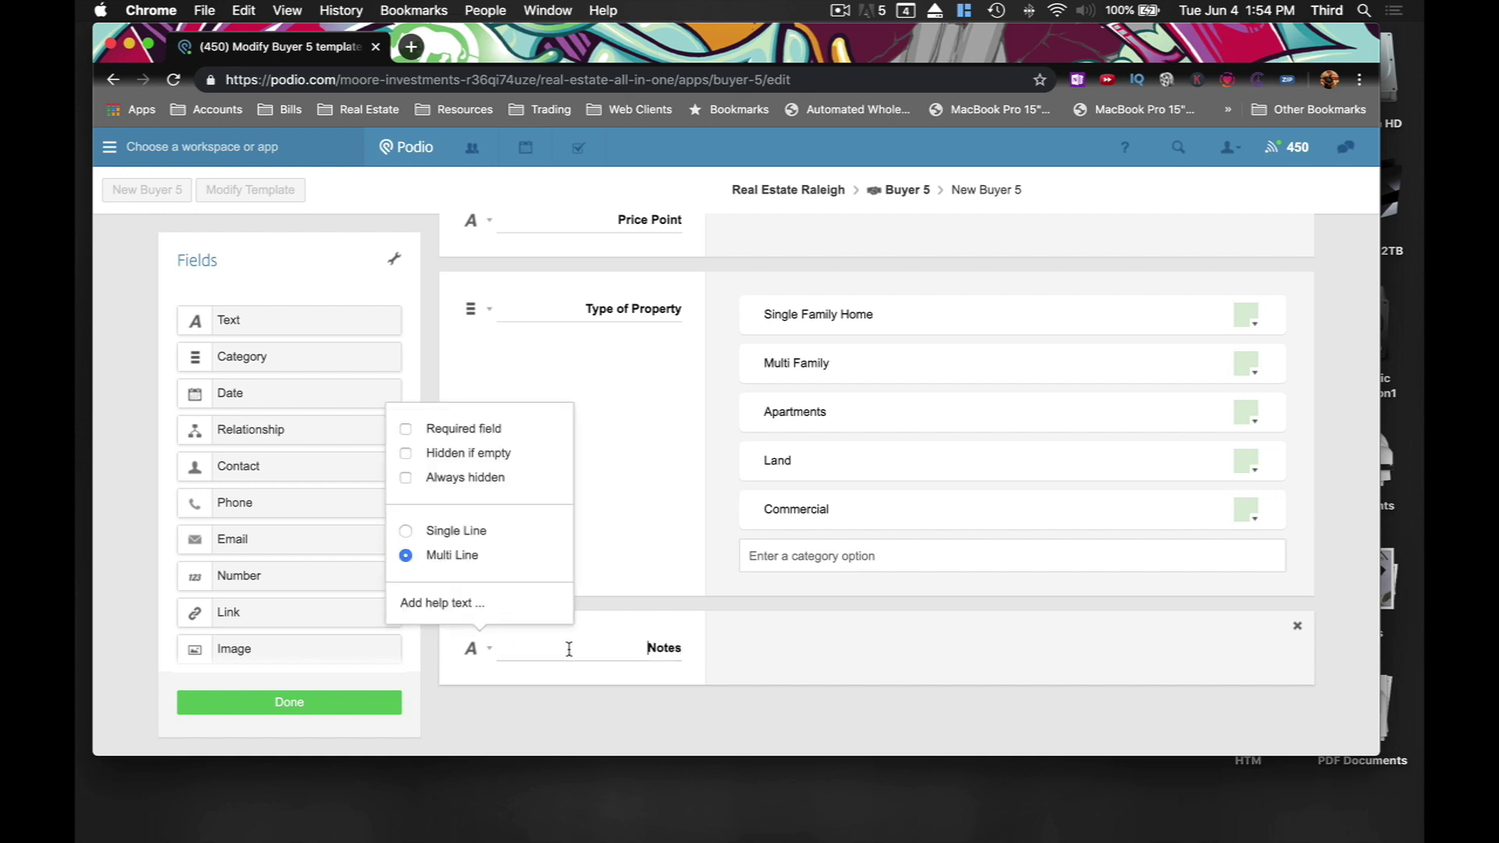
left_click(667, 652)
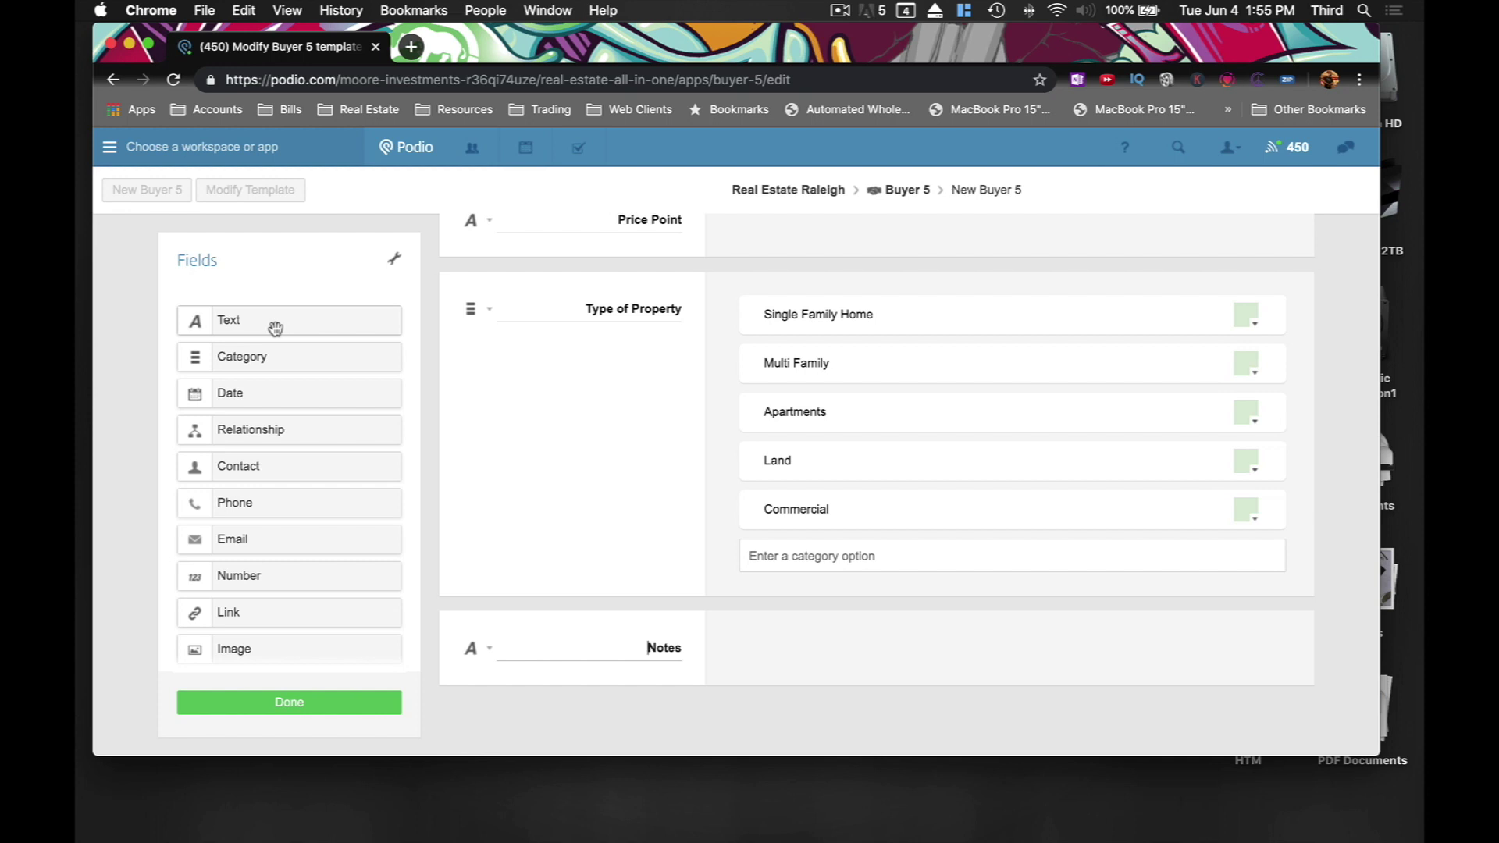
Add a text field below Notes named "Do you have immediate access to funds, and if so how much?"
left_click_drag(275, 328, 545, 653)
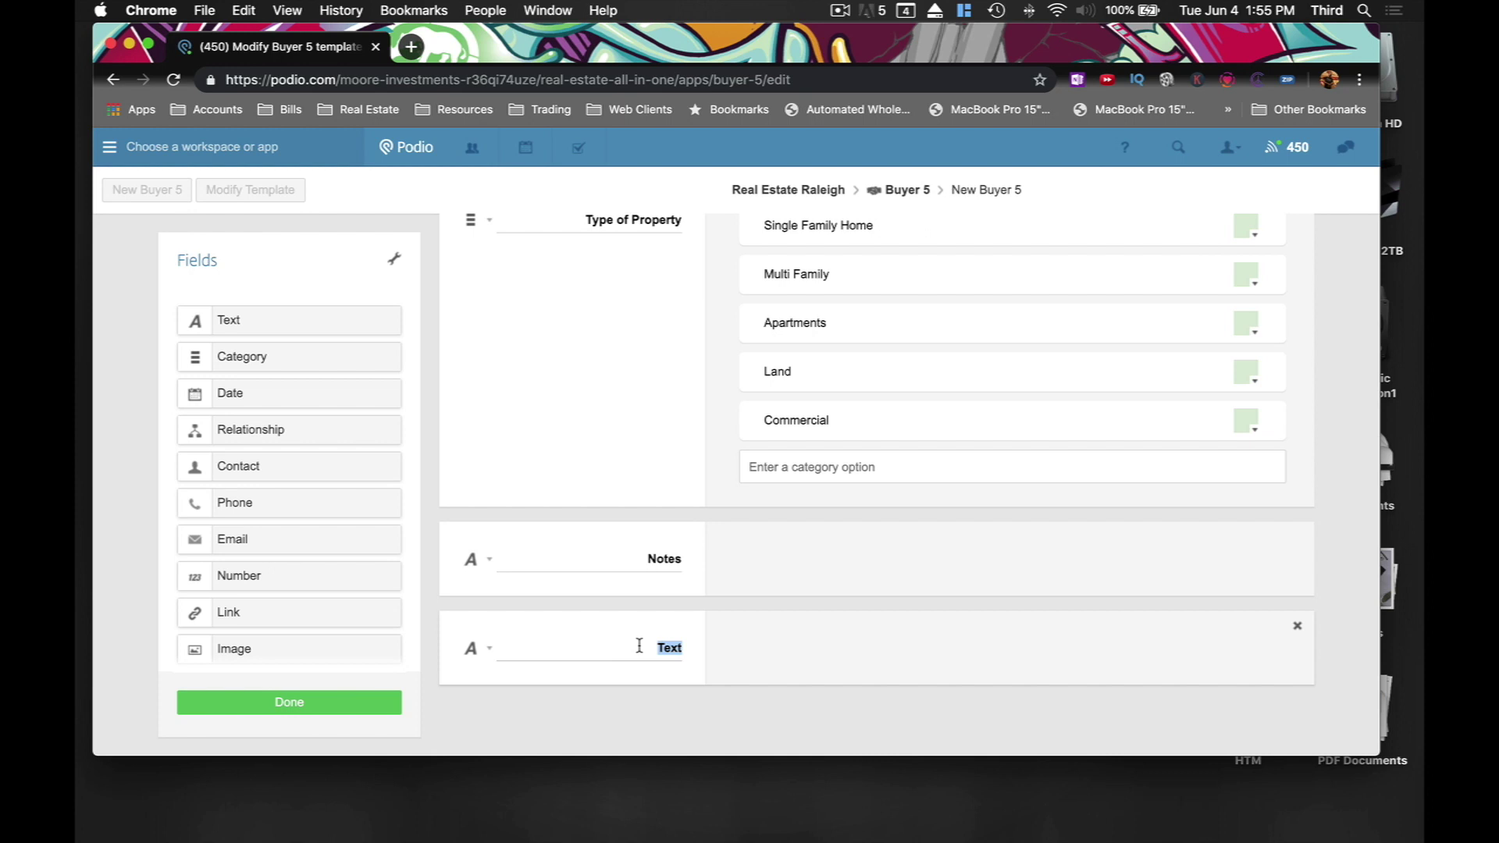
type("Do")
type(" you have immedi")
type("ate acc")
type("ess to")
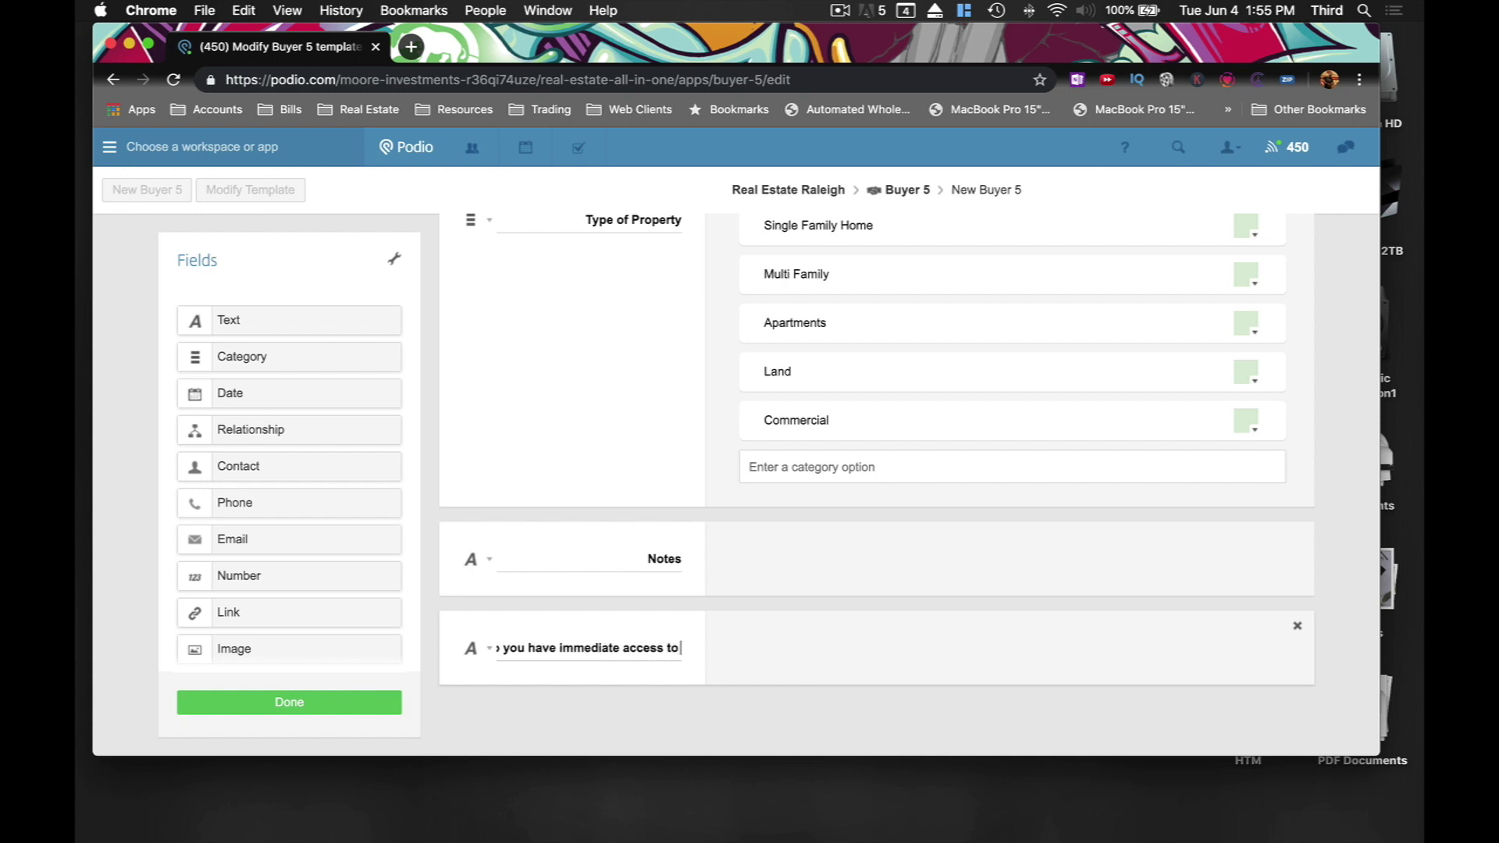
type(" funds,")
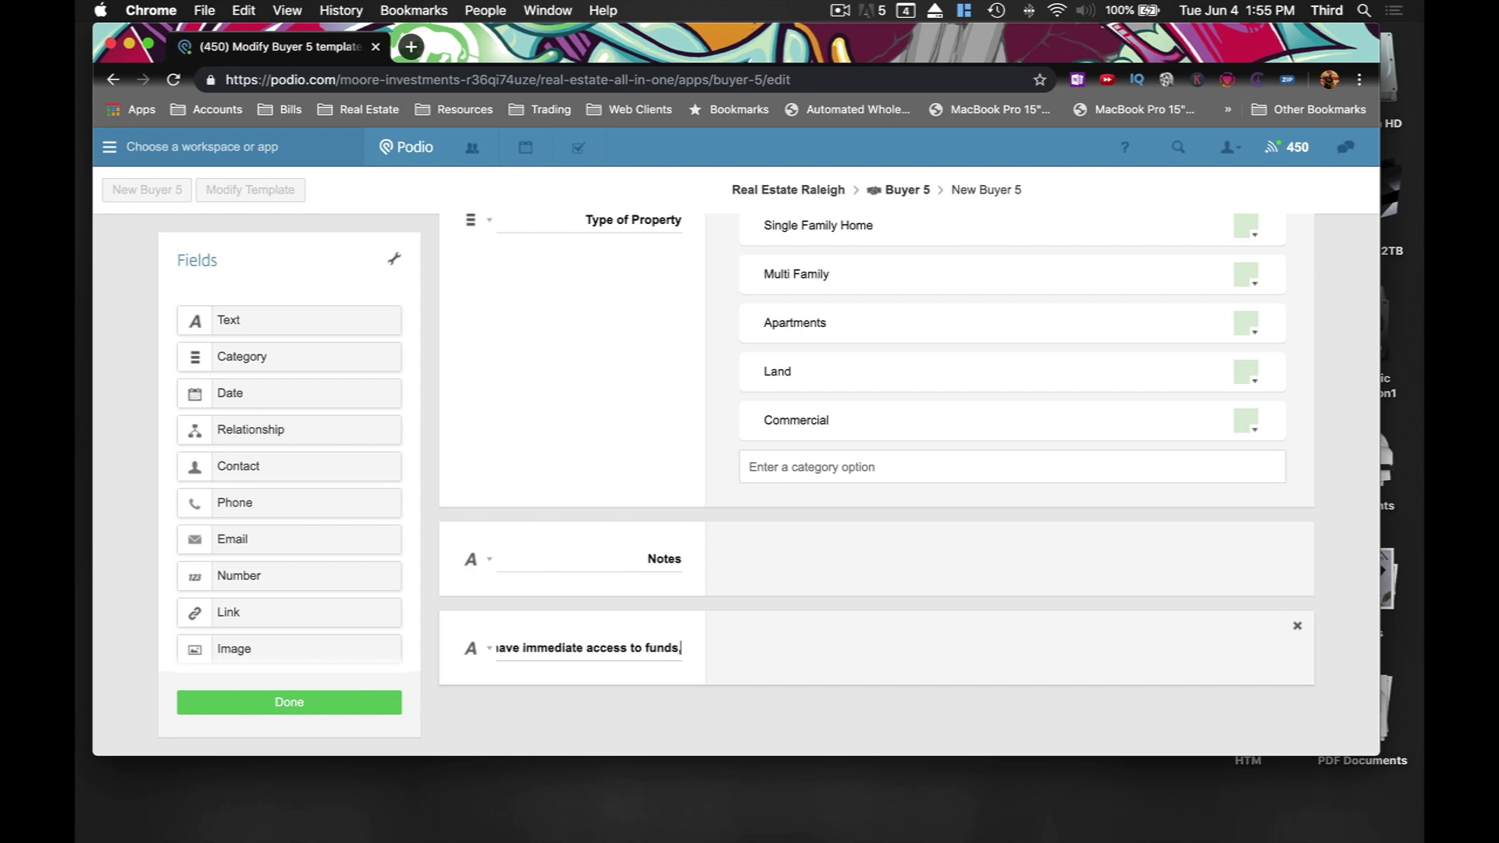
type(" and if so how much?")
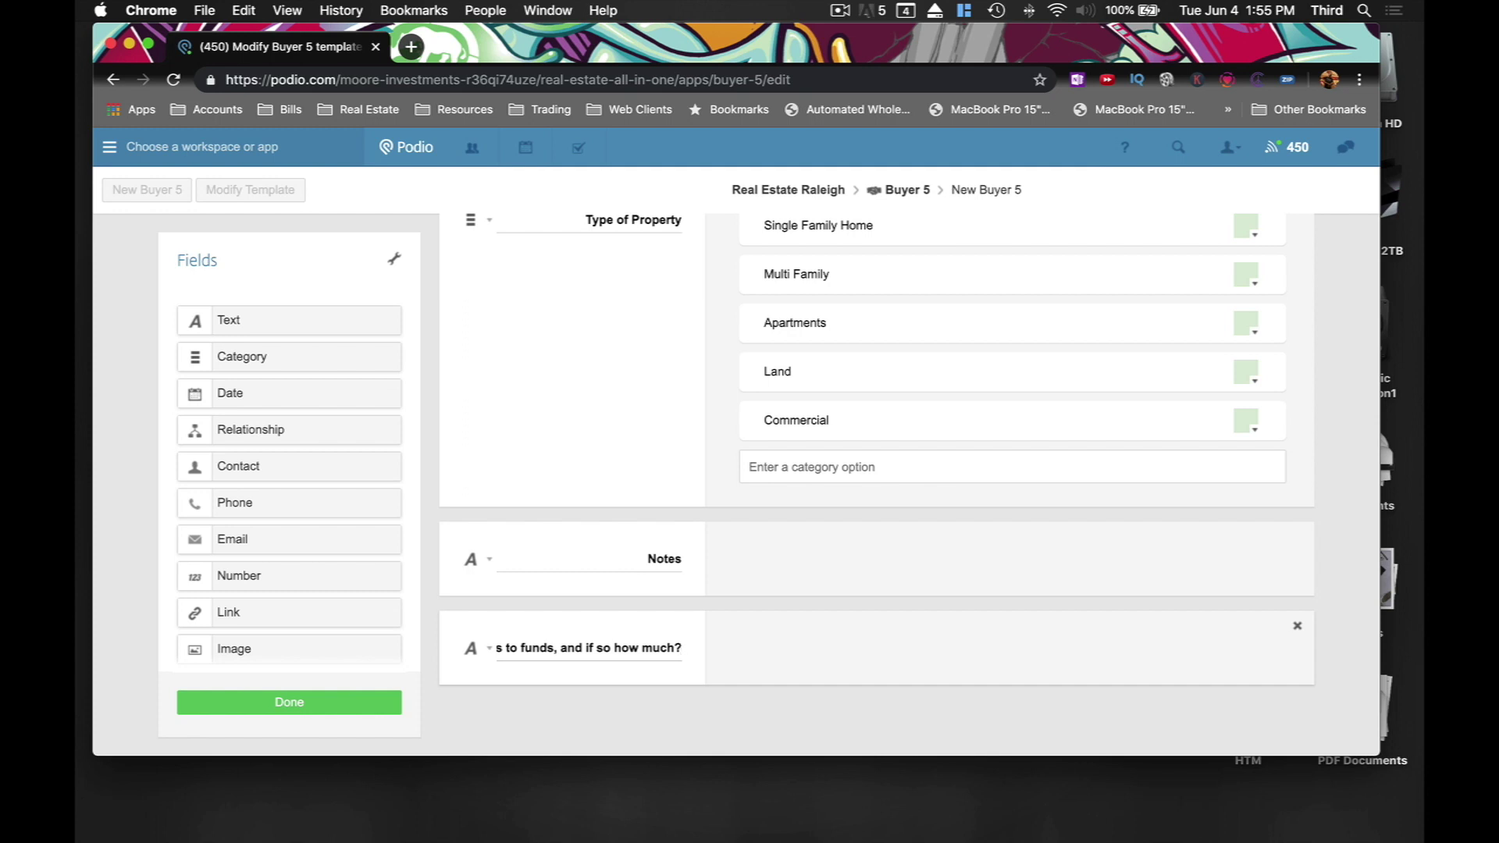
Add a text field named "Where do you want to invest?" below the immediate access to funds question
left_click_drag(256, 321, 541, 646)
left_click(616, 734)
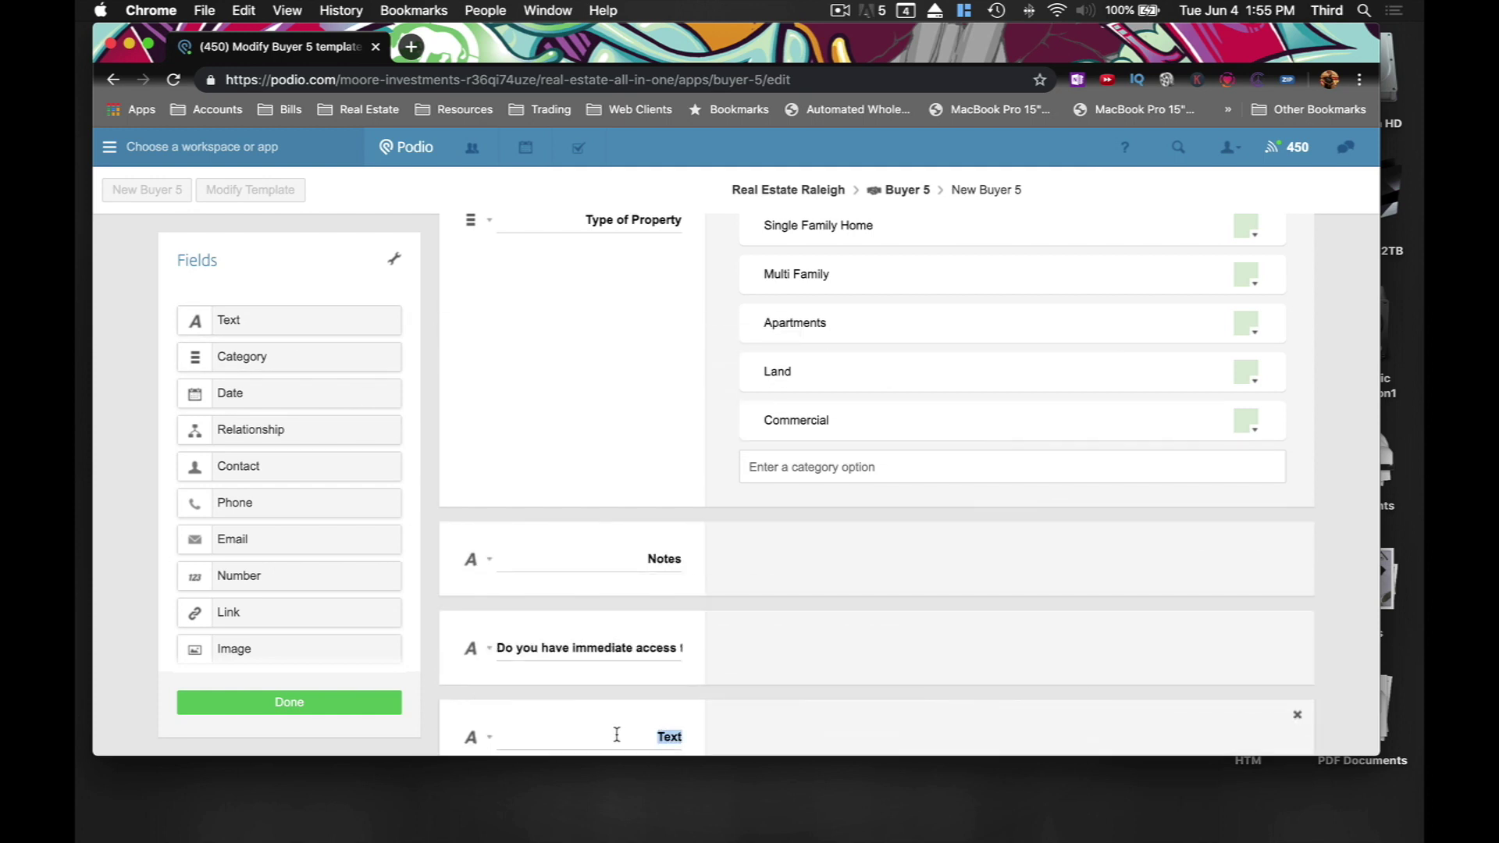
type("Where do you want to invest?")
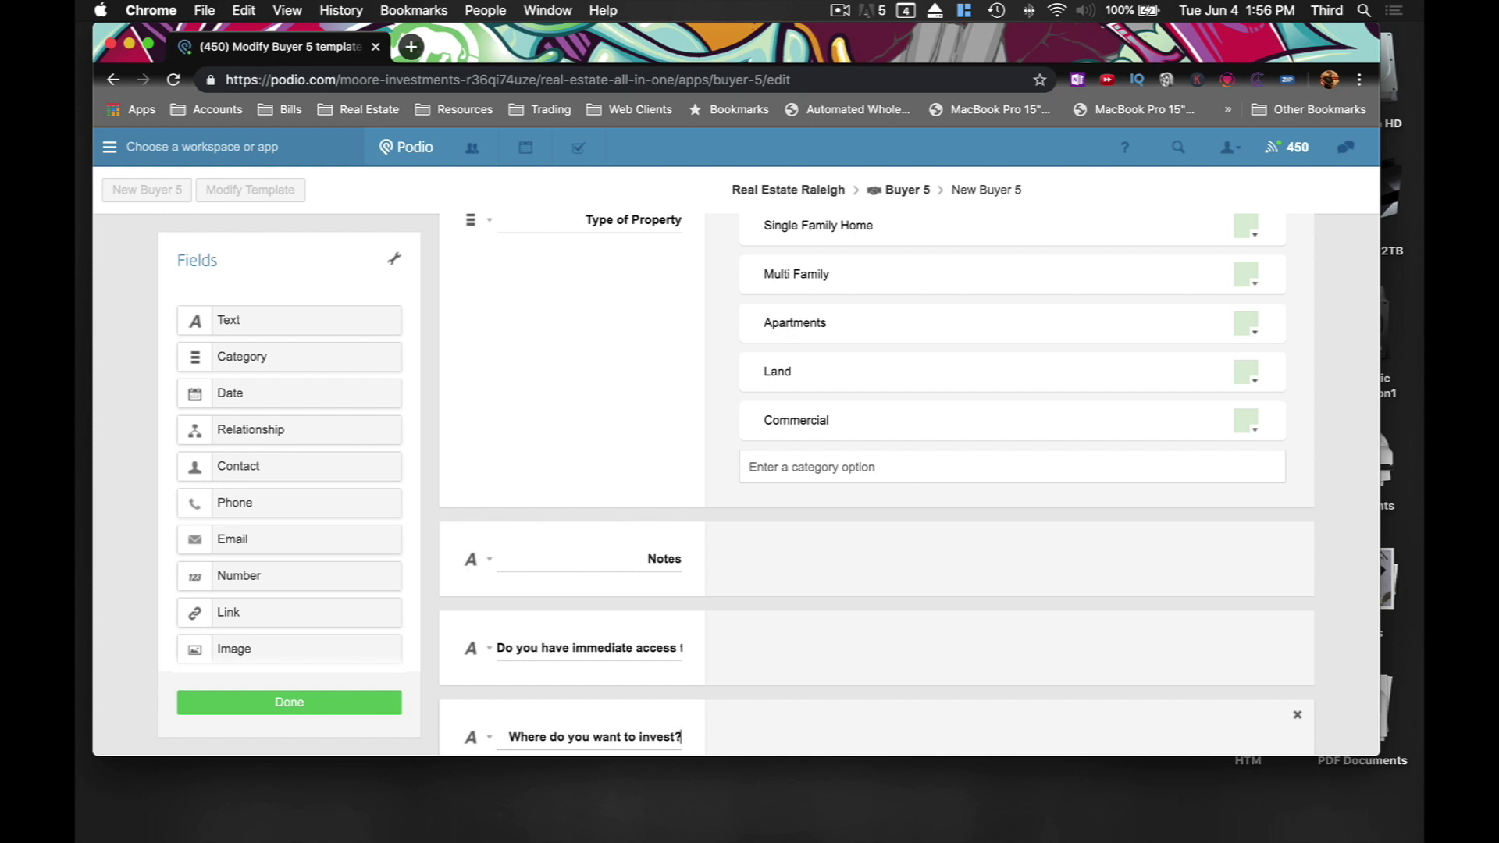
scroll(541, 654, "down", 2)
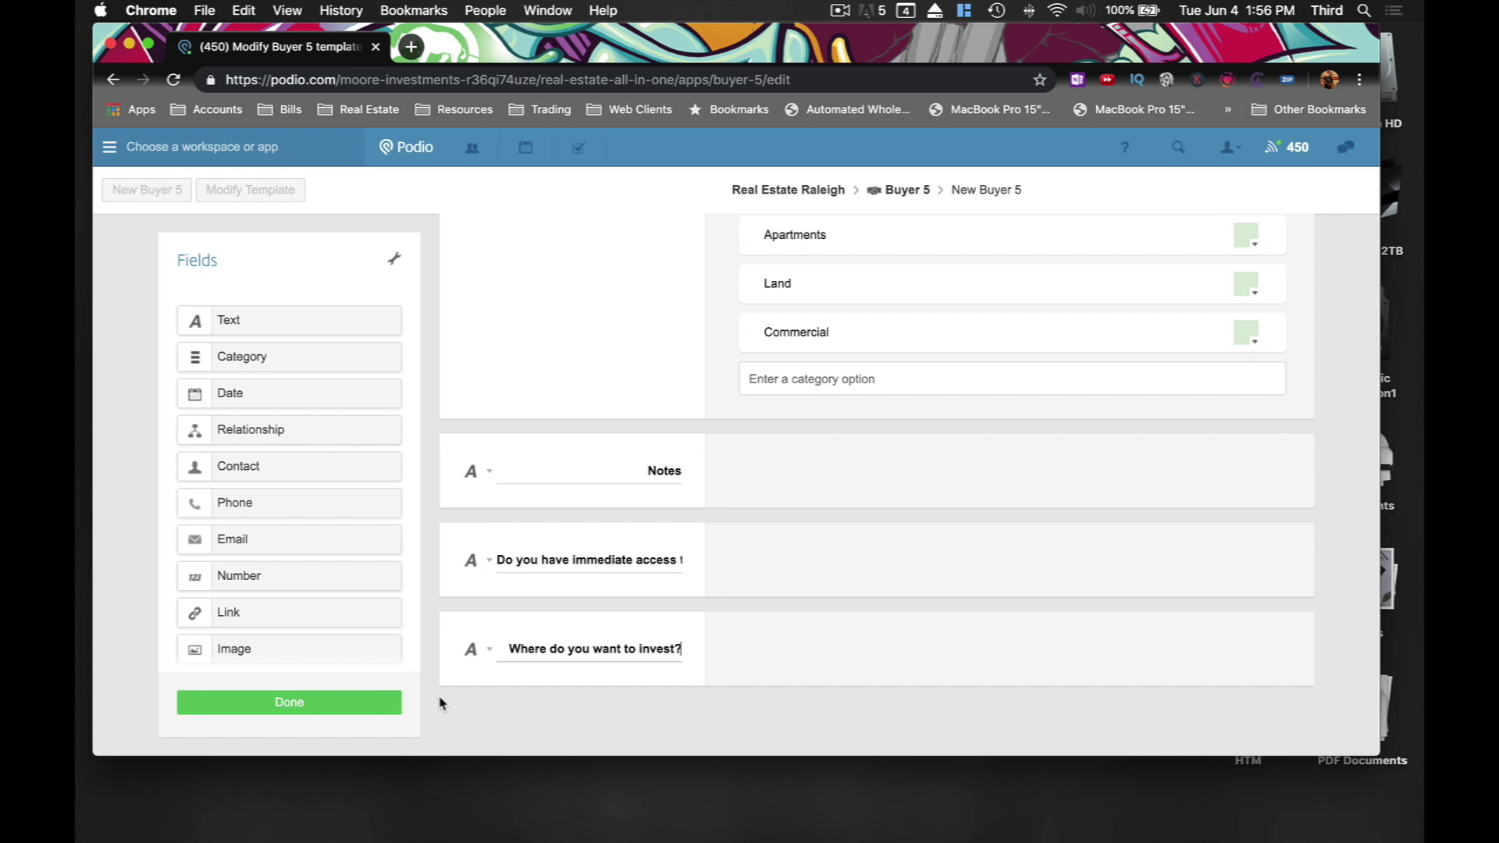
Review the fields of the Buyer 5 template and save it
scroll(569, 575, "up", 10)
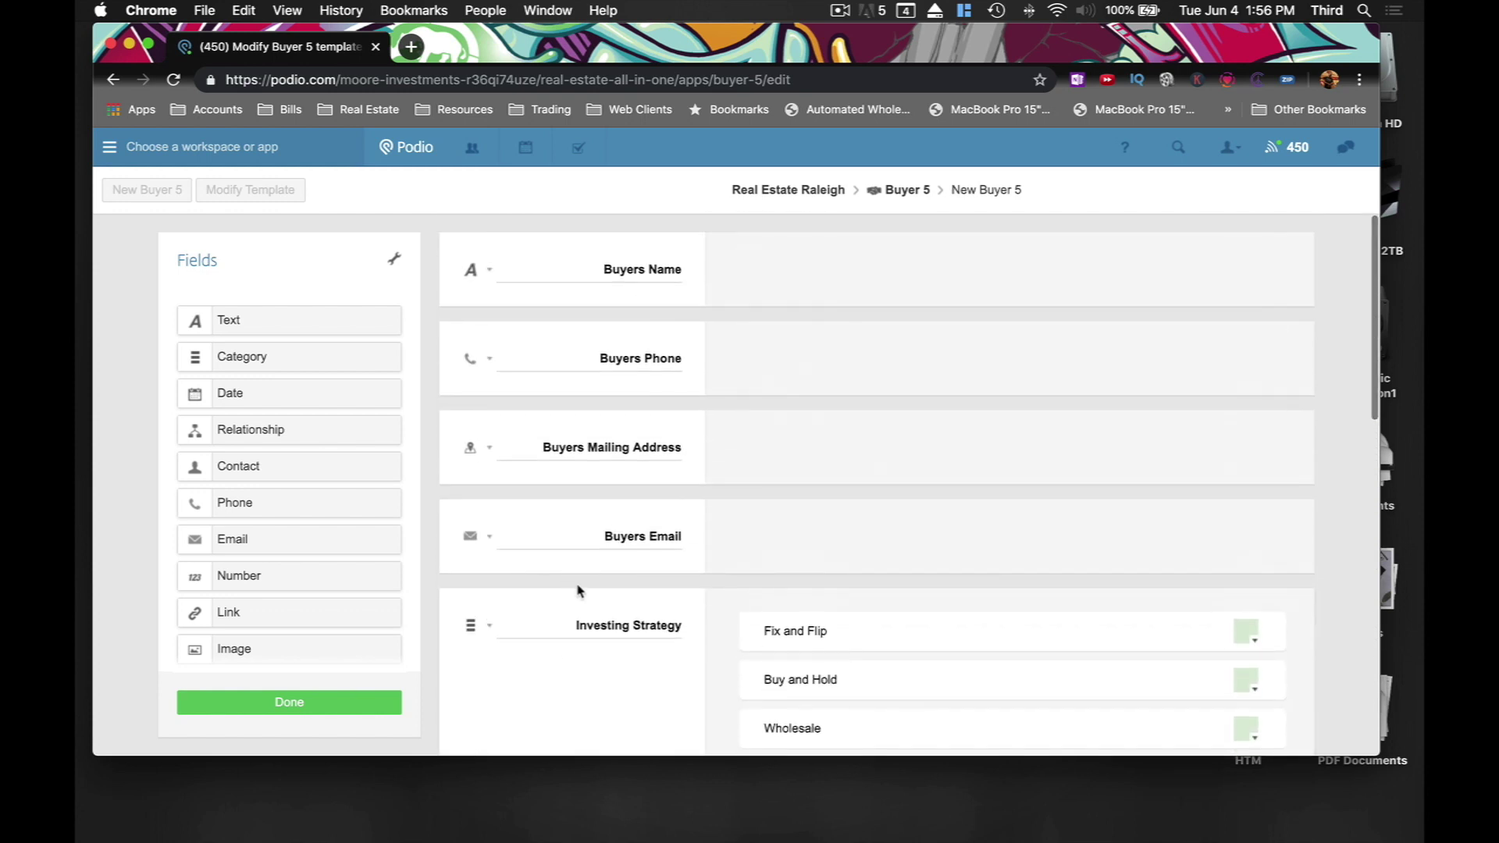
scroll(578, 591, "down", 10)
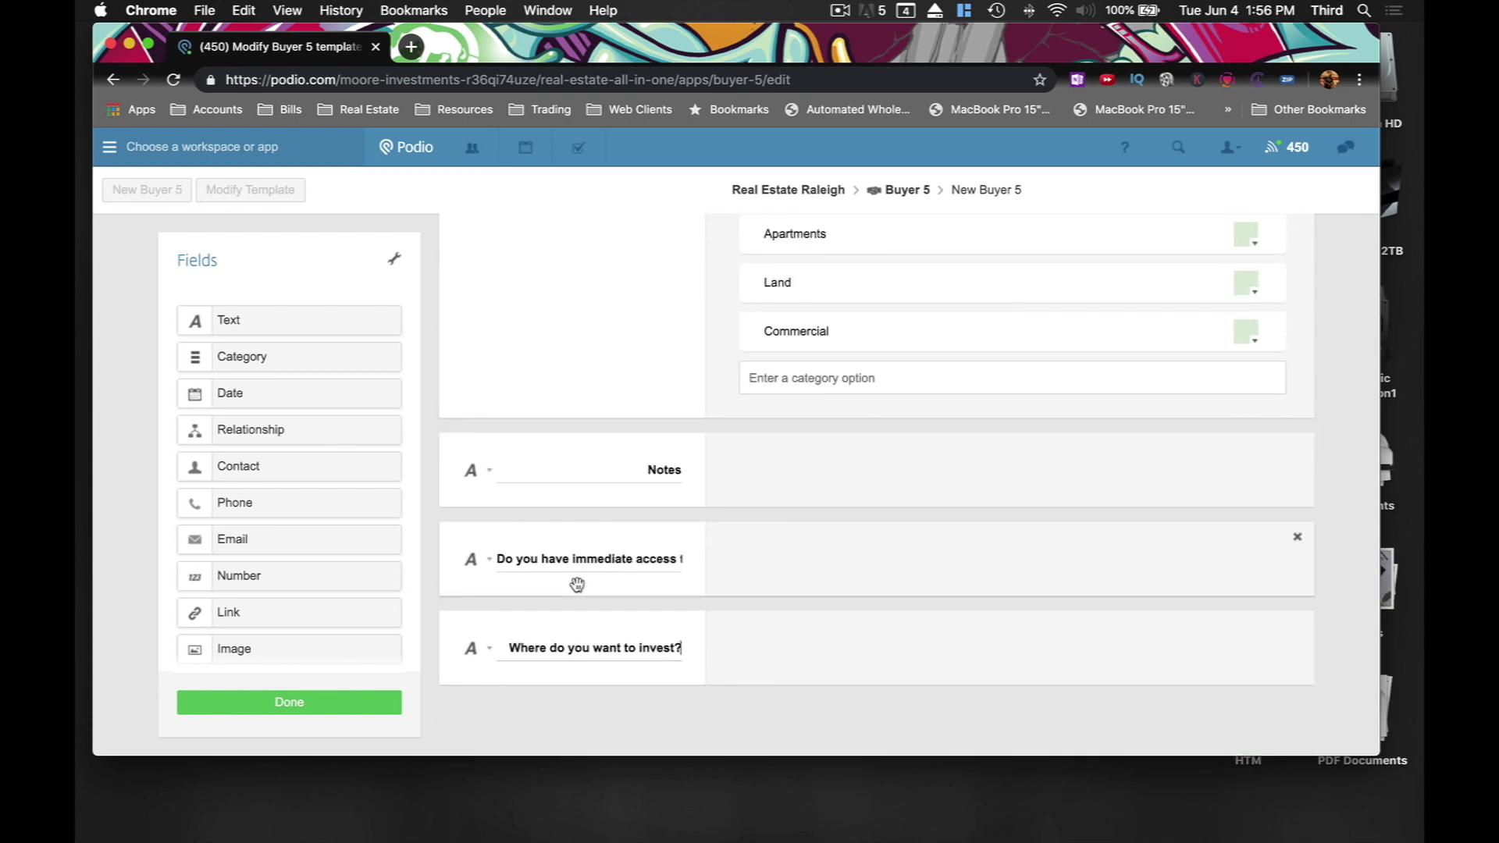
left_click(364, 702)
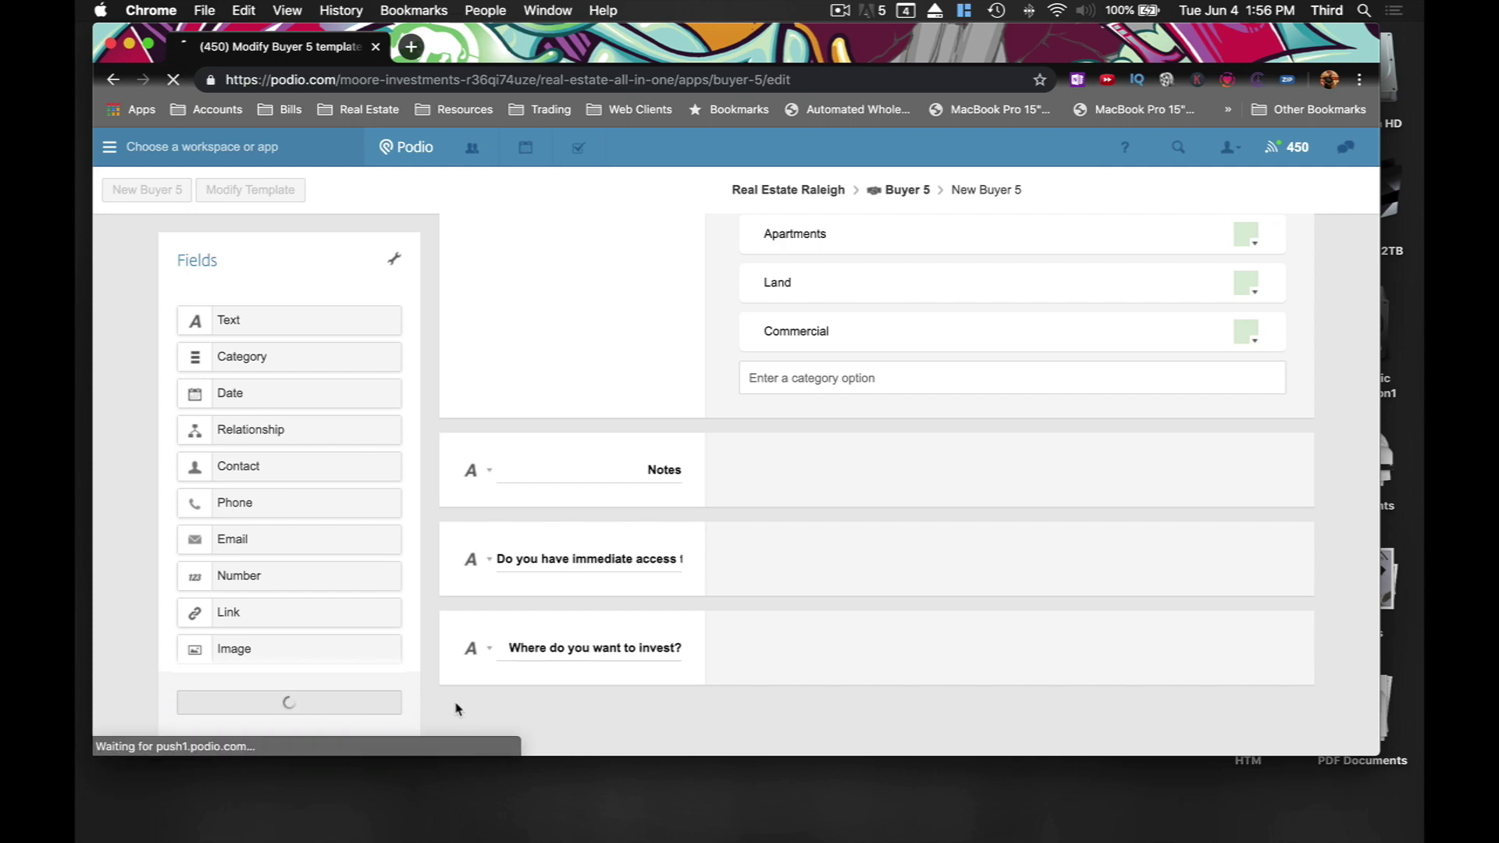
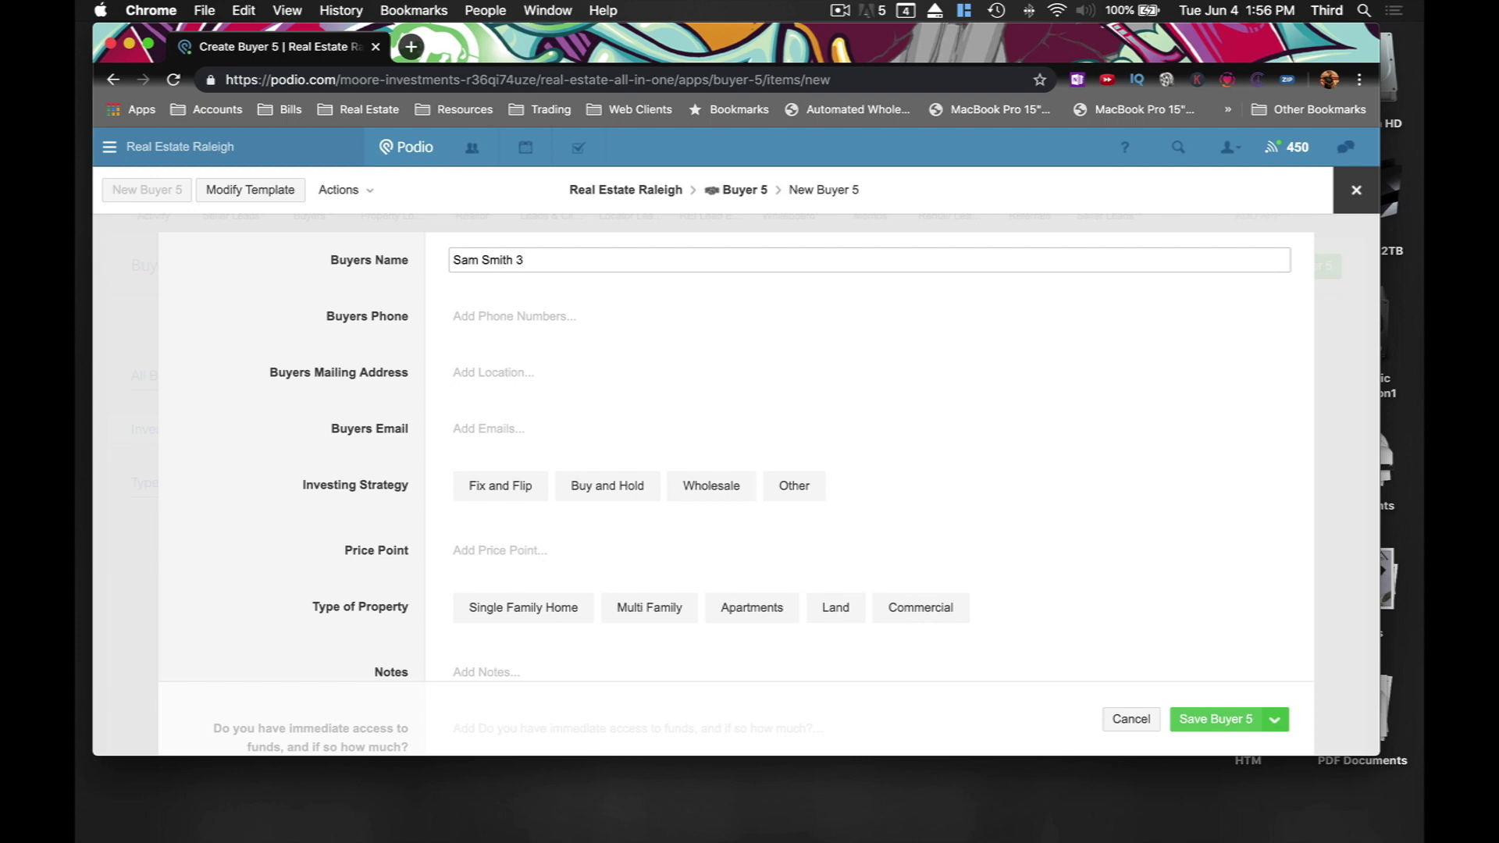
Enter the buyer's work phone number and pick a suggested mailing address in the new Buyer 5 record
left_click(586, 320)
type("919555555")
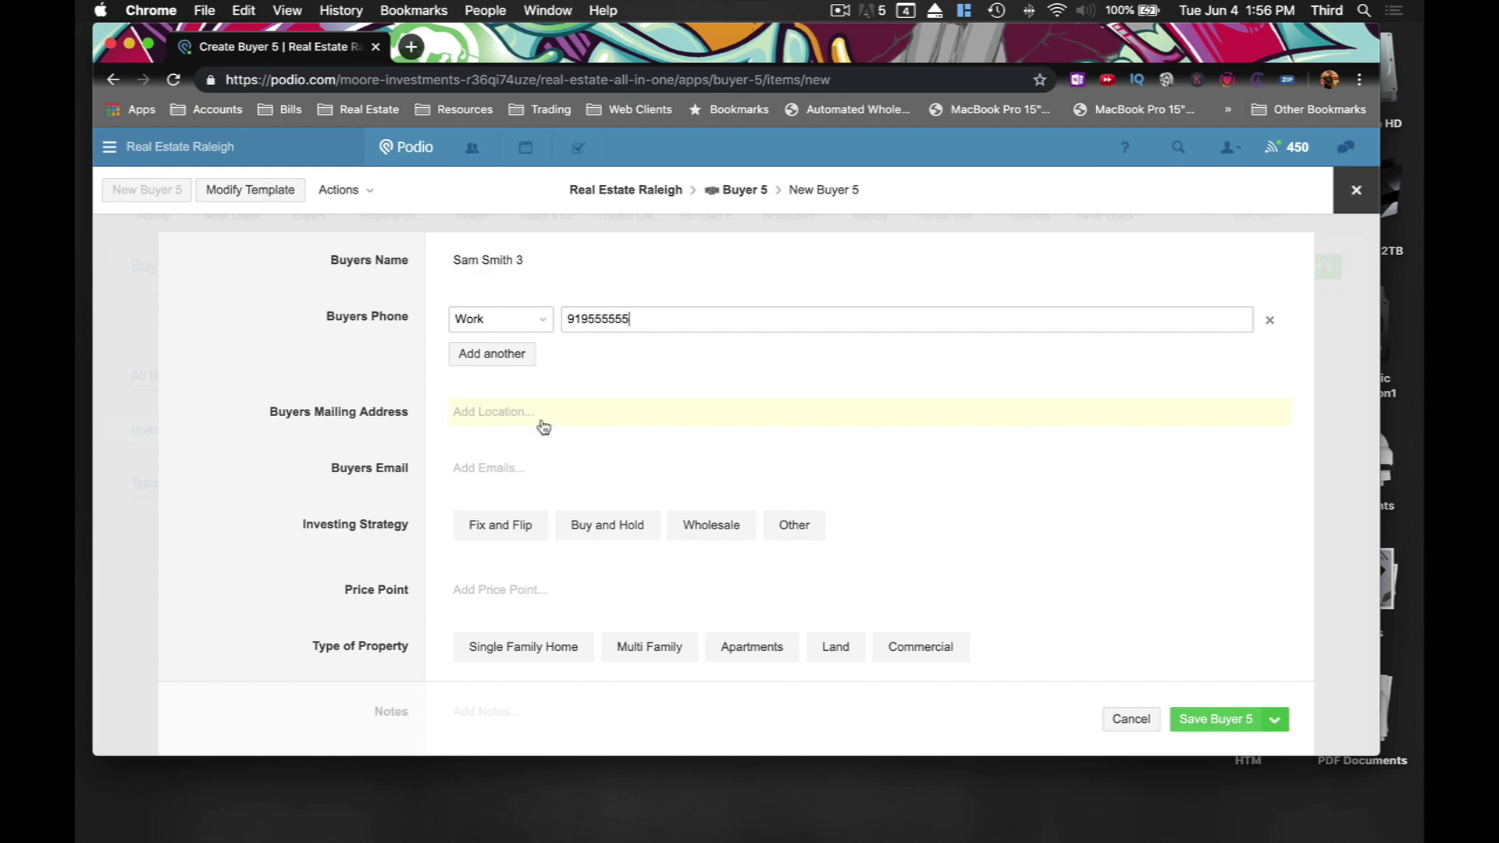
left_click(544, 427)
type("123")
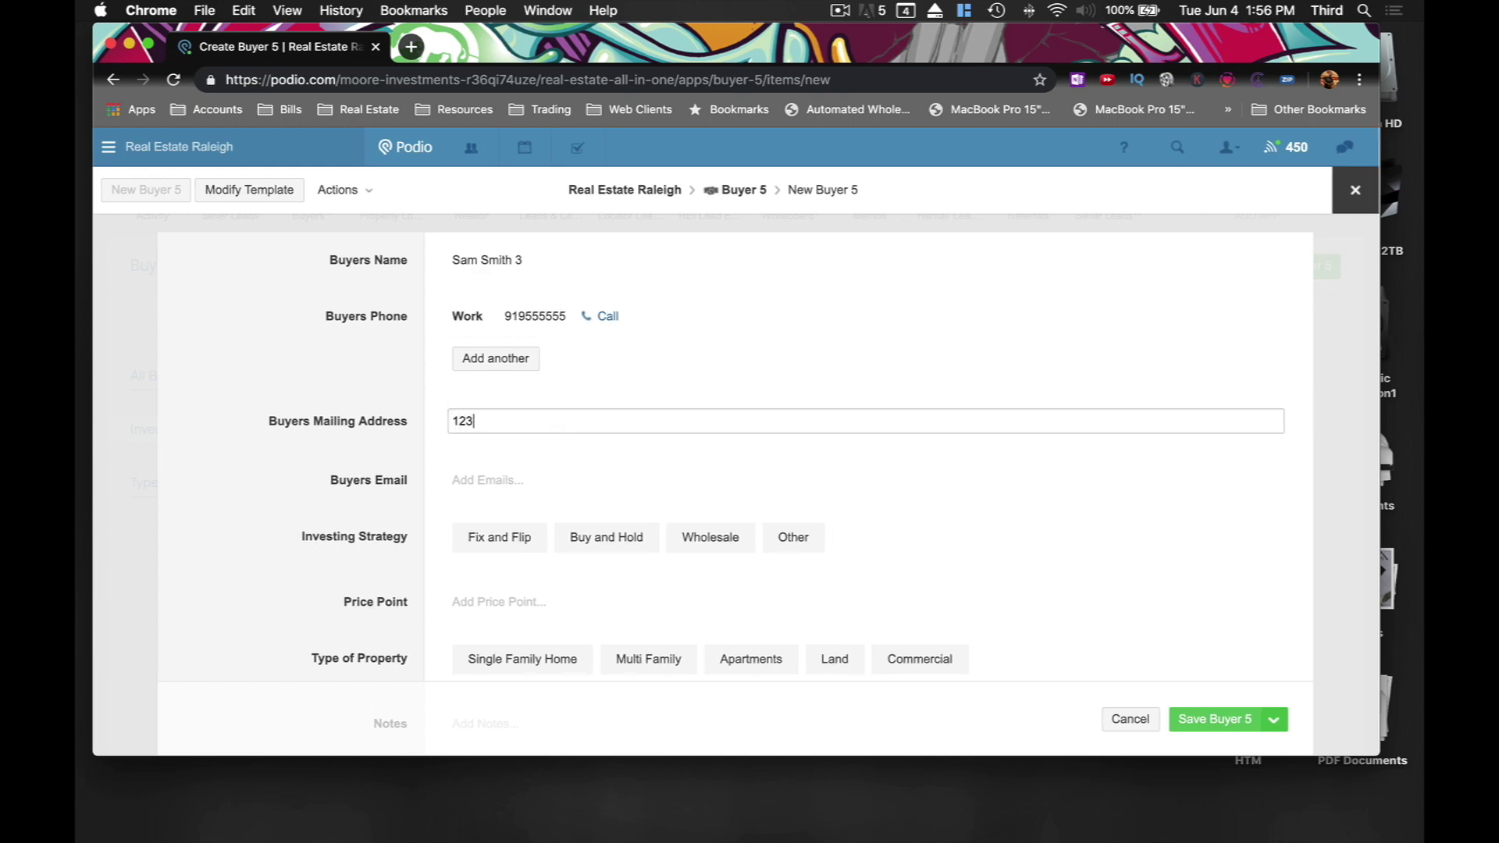
left_click(812, 455)
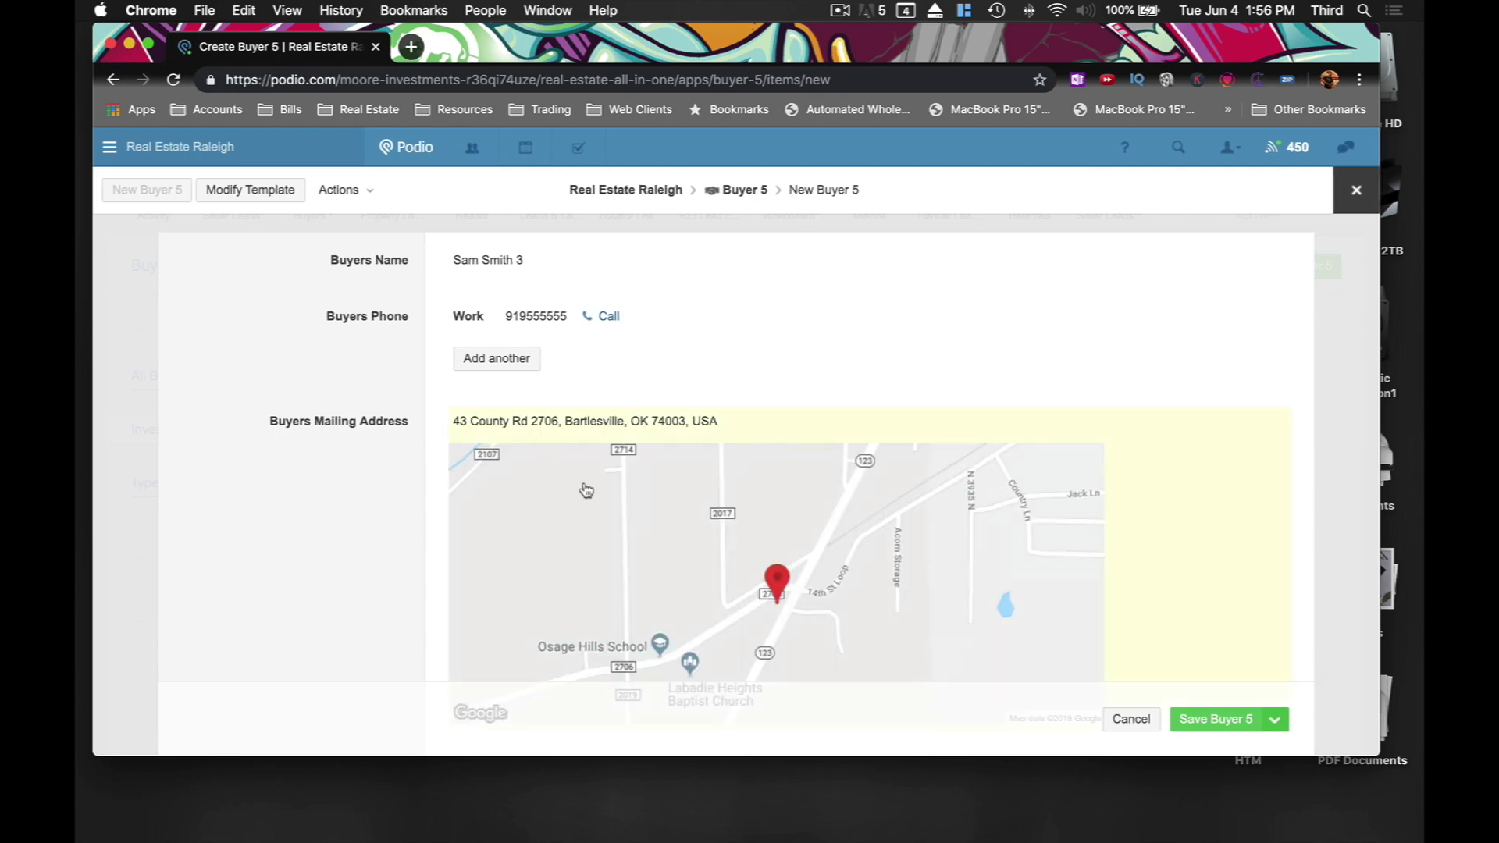
Select Fix and Flip and Buy and Hold as the buyer's Investing Strategy, and deselect Fix and Flip
scroll(567, 481, "down", 5)
left_click(551, 468)
scroll(551, 466, "down", 3)
left_click(523, 392)
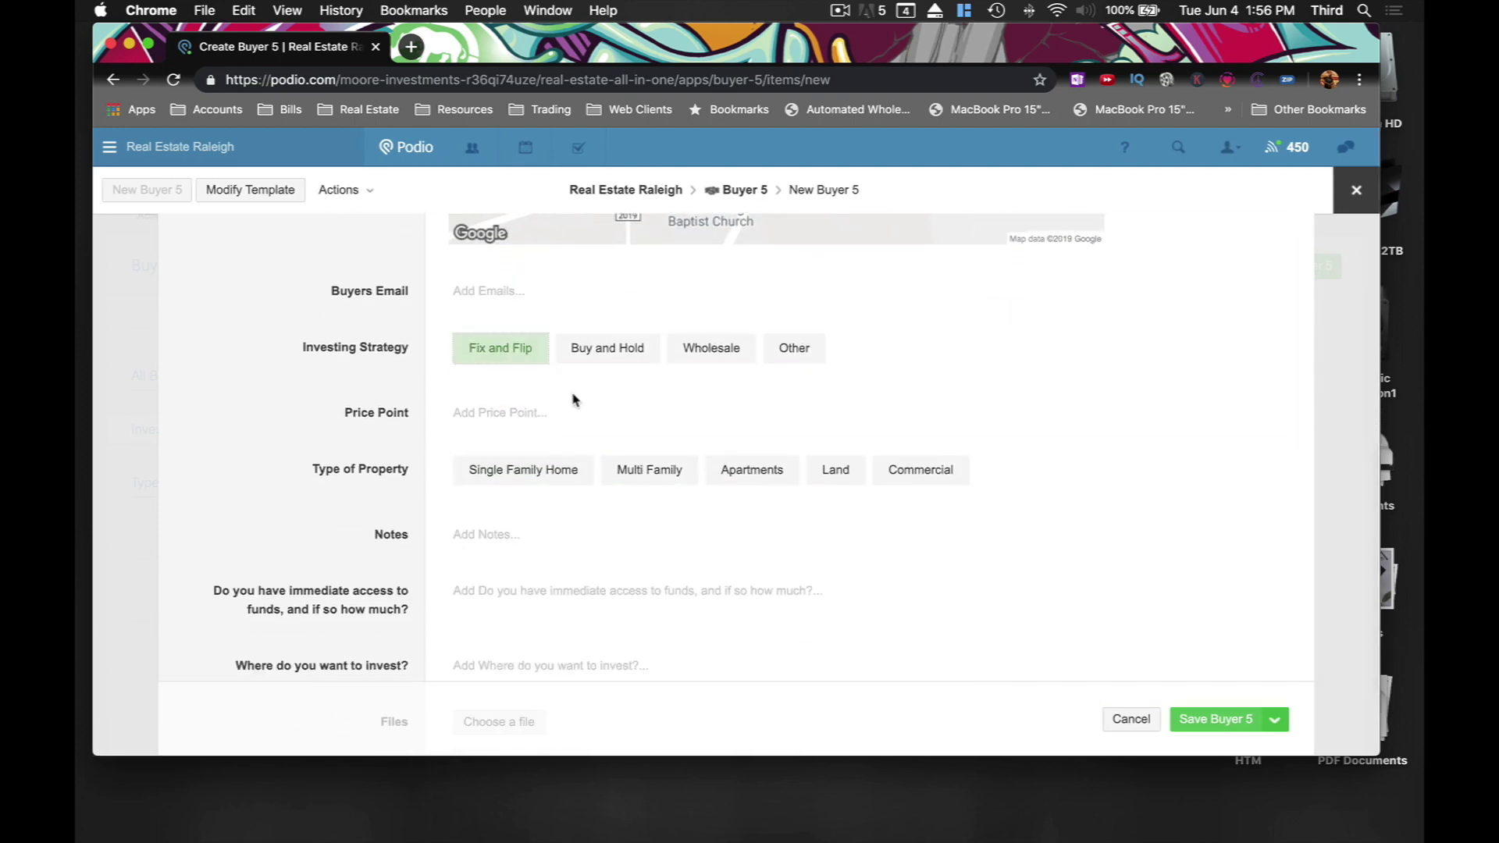
left_click(605, 355)
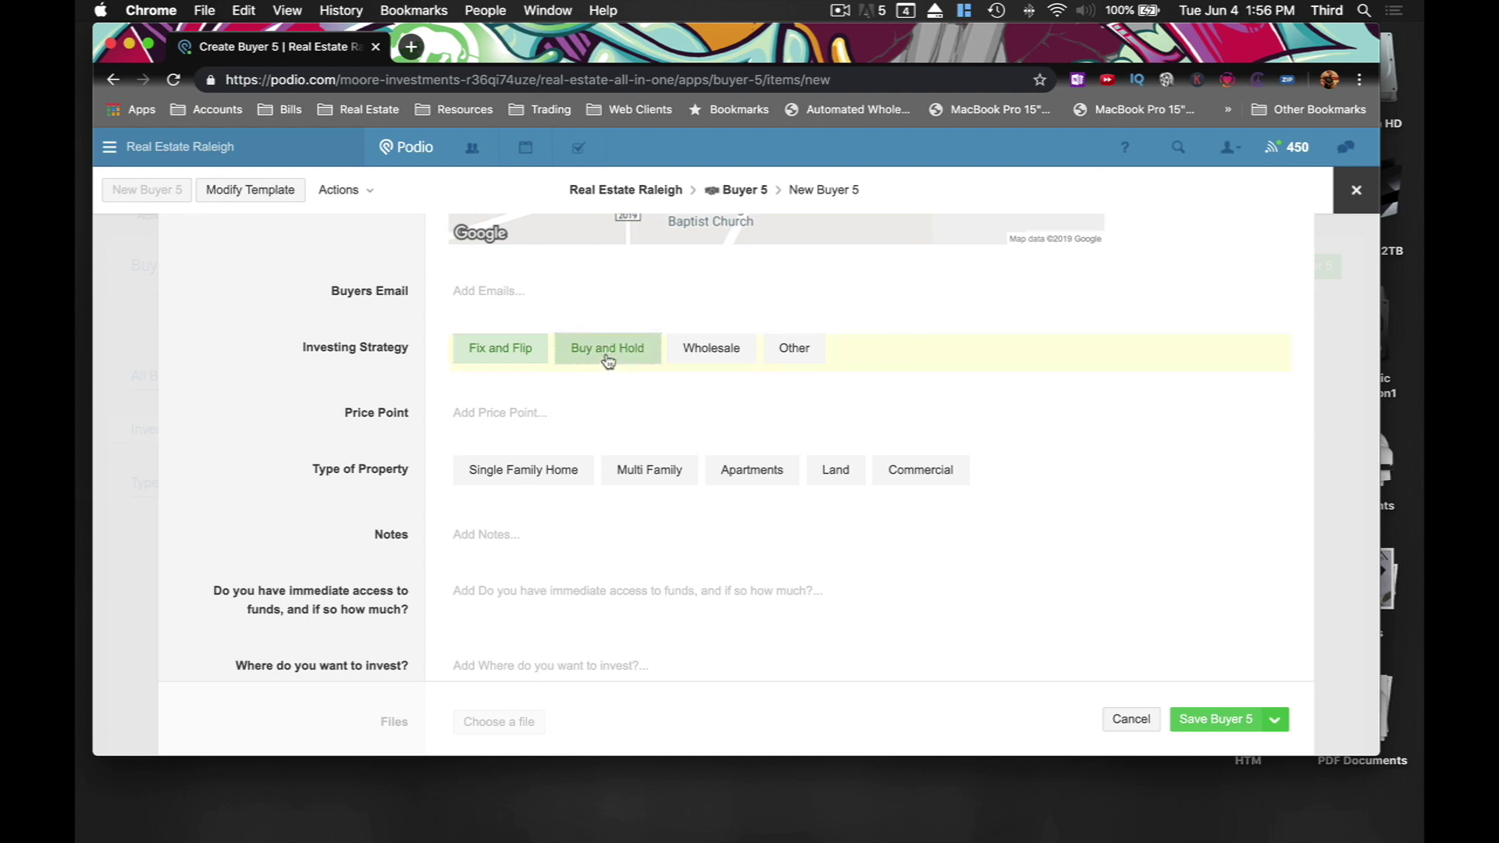
left_click(481, 361)
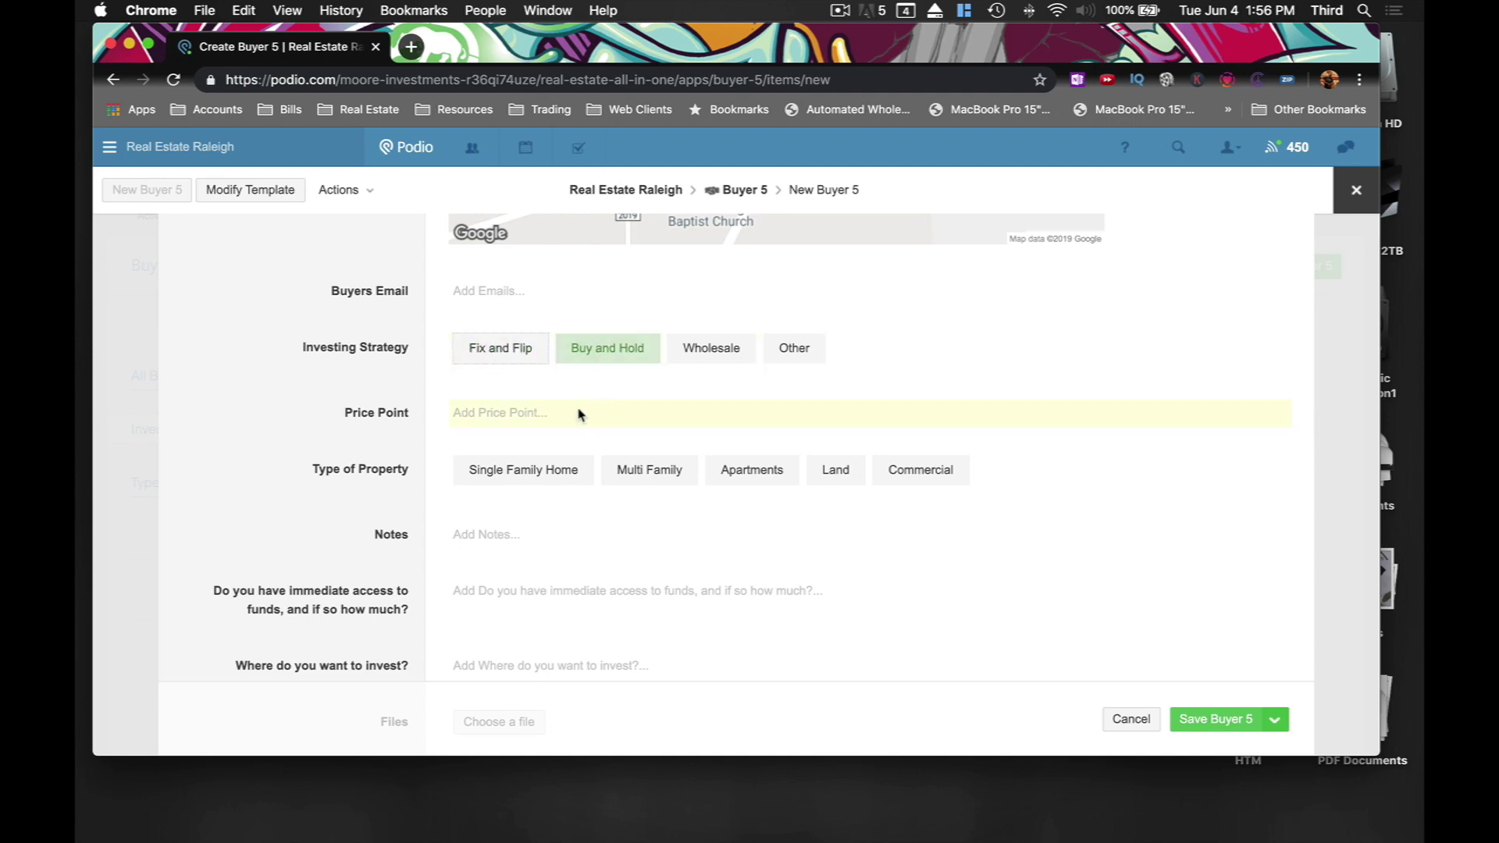
Change the Price Point text field to a single-line input in the Buyer 5 template and save the template
left_click(580, 415)
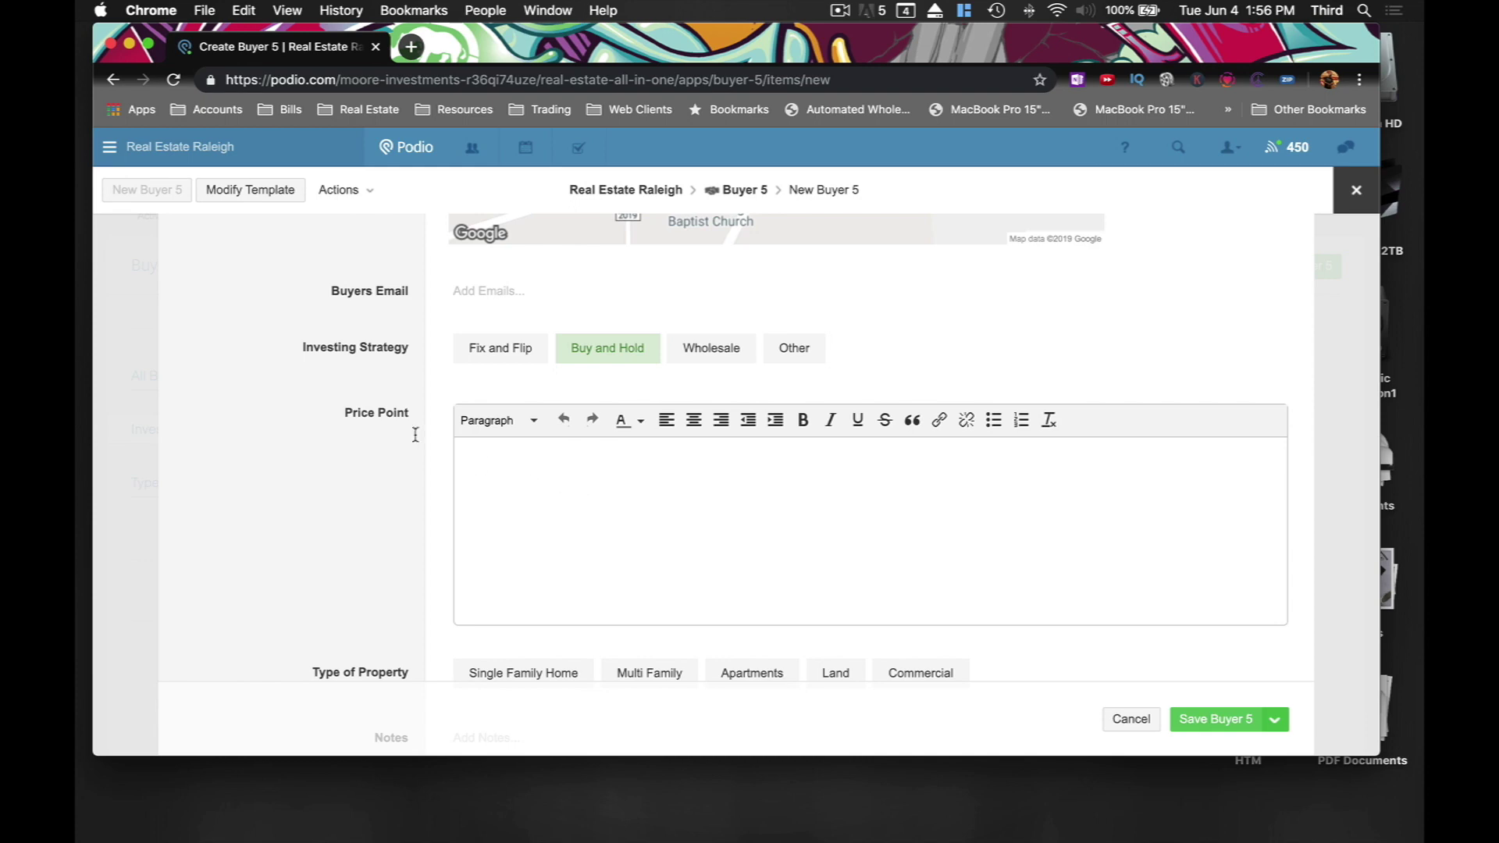
left_click(250, 190)
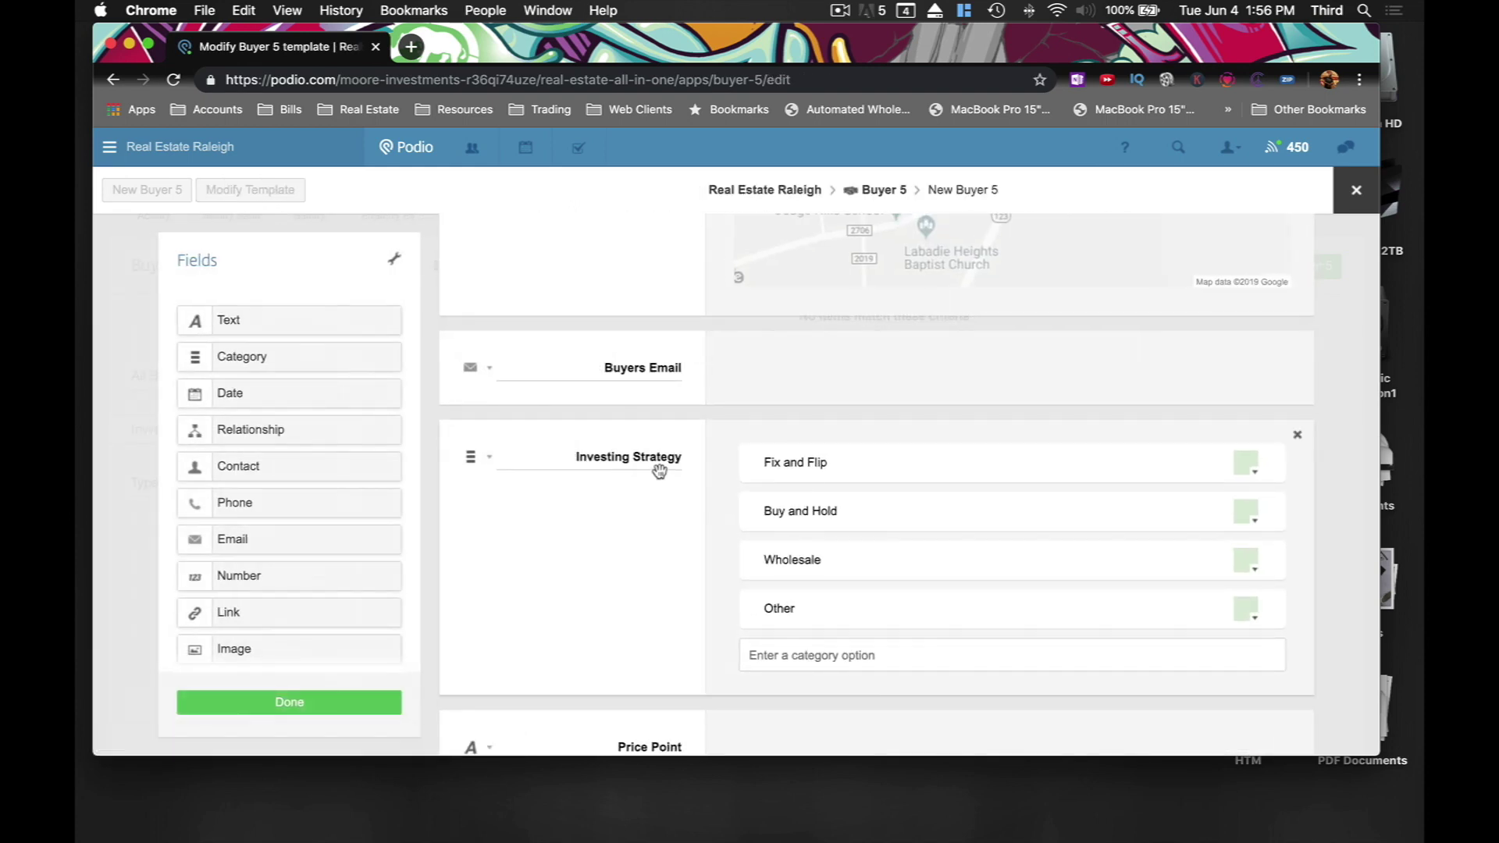
scroll(614, 492, "down", 3)
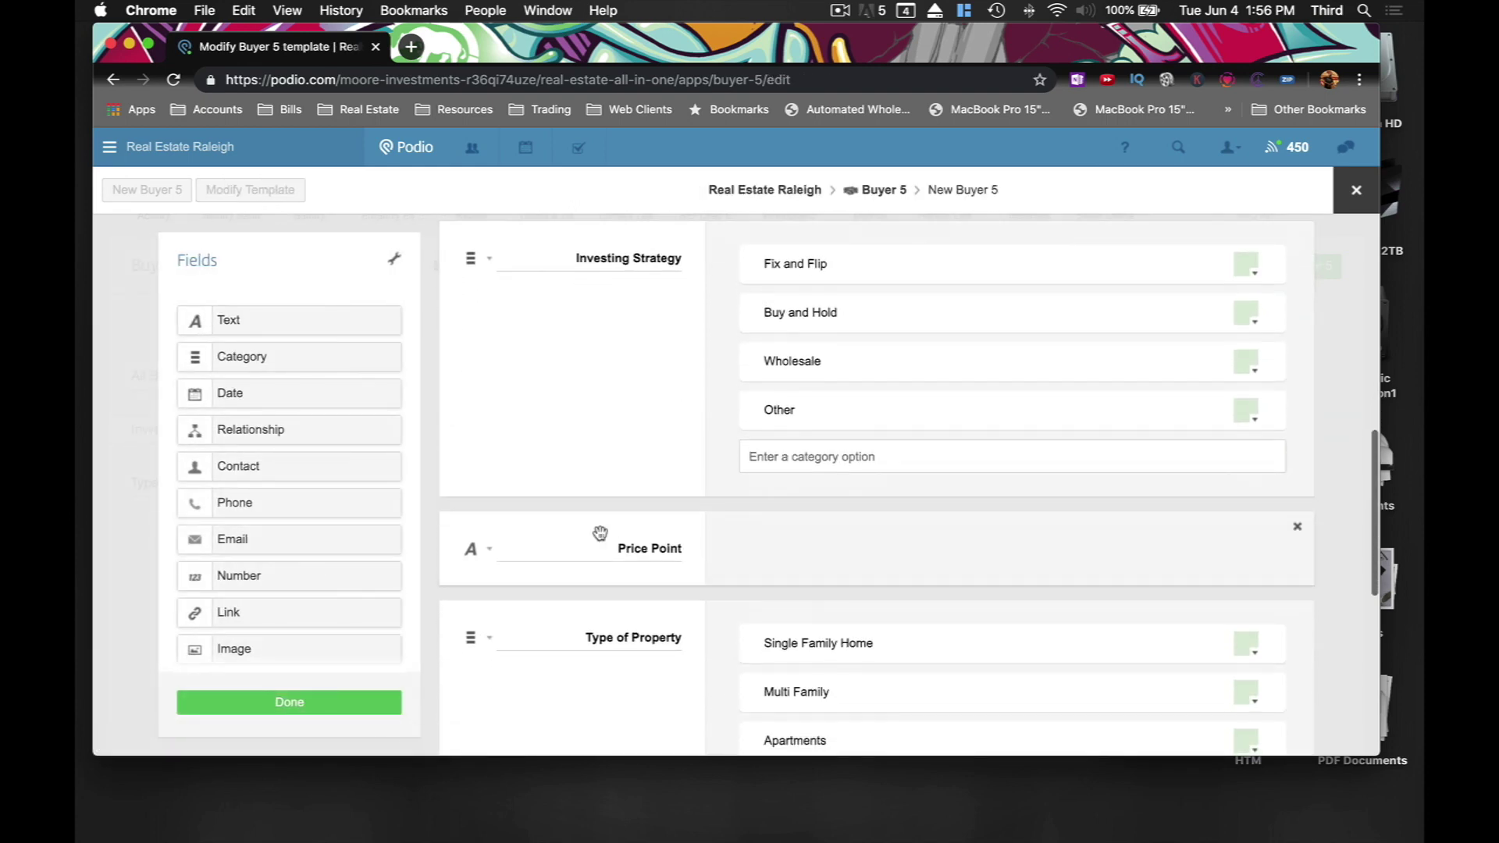
left_click(488, 550)
left_click(420, 434)
left_click(344, 703)
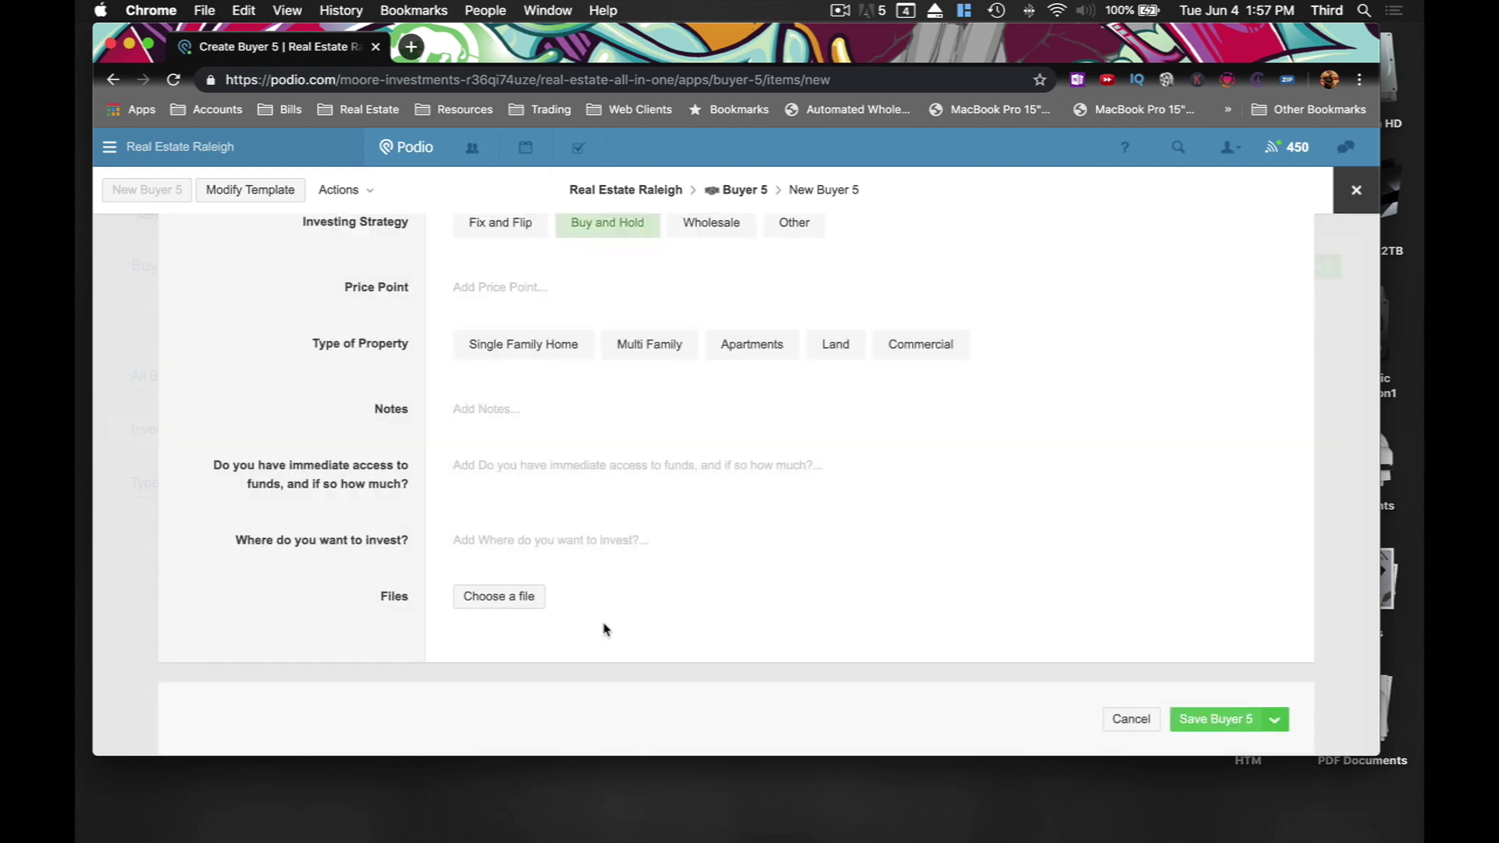
Enter "250K and less" as the buyer's Price Point and select Single Family Home as the Type of Property
scroll(602, 542, "up", 5)
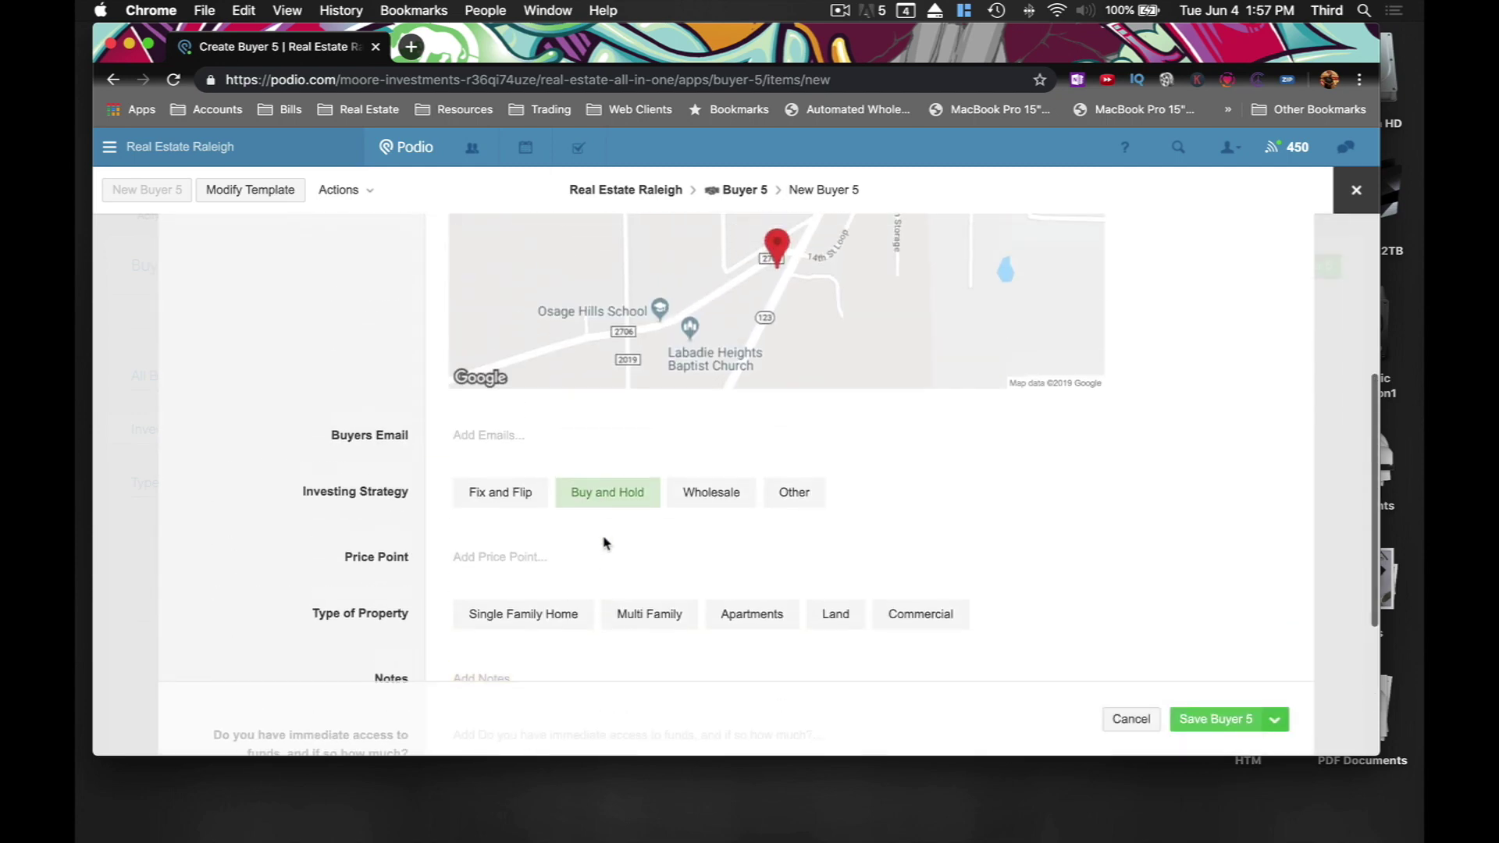
left_click(546, 536)
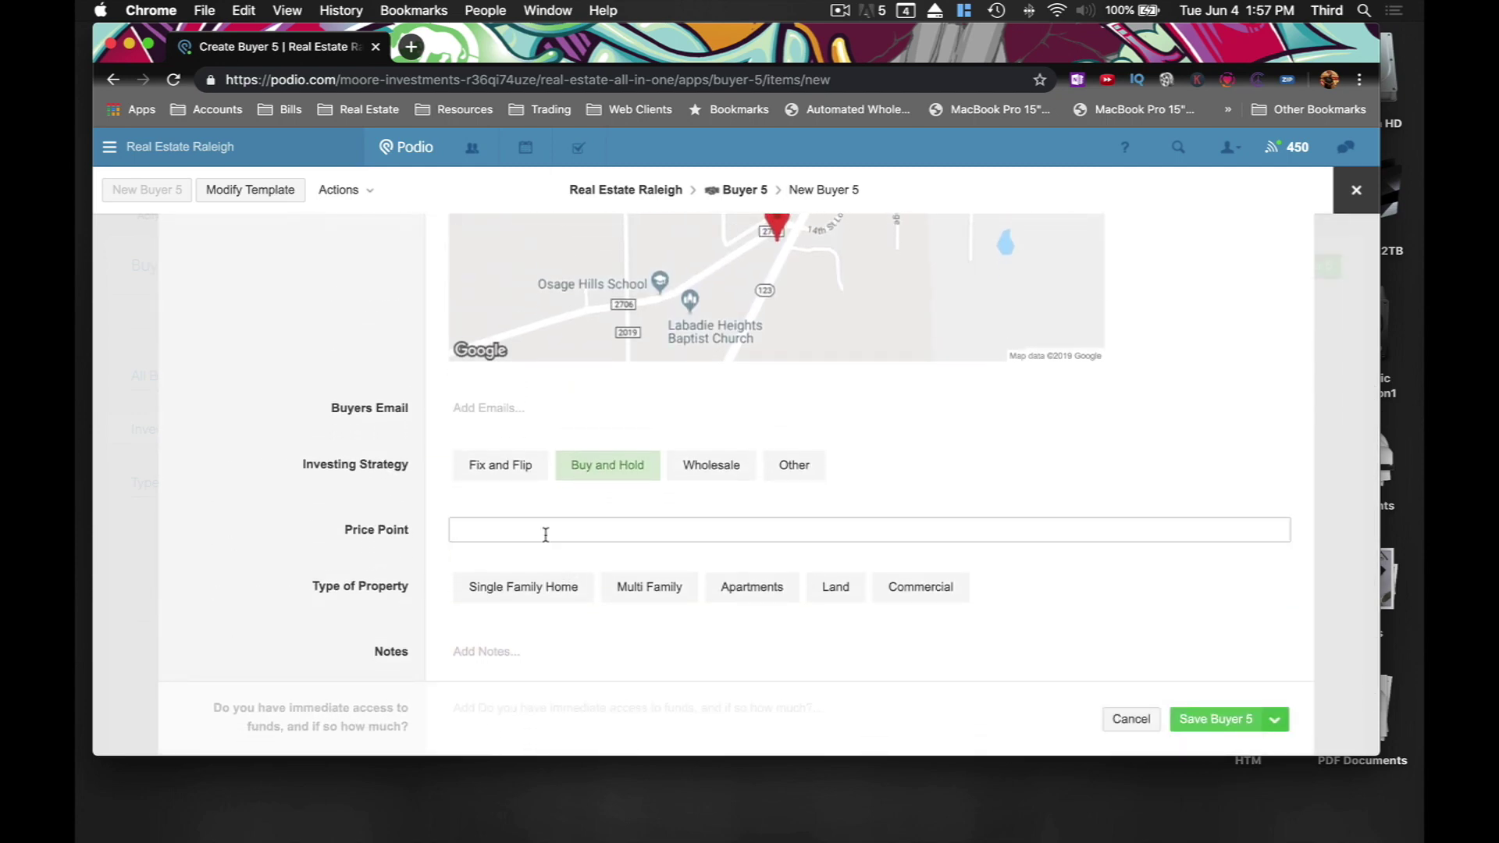
type("250K and less")
scroll(547, 562, "down", 3)
left_click(559, 584)
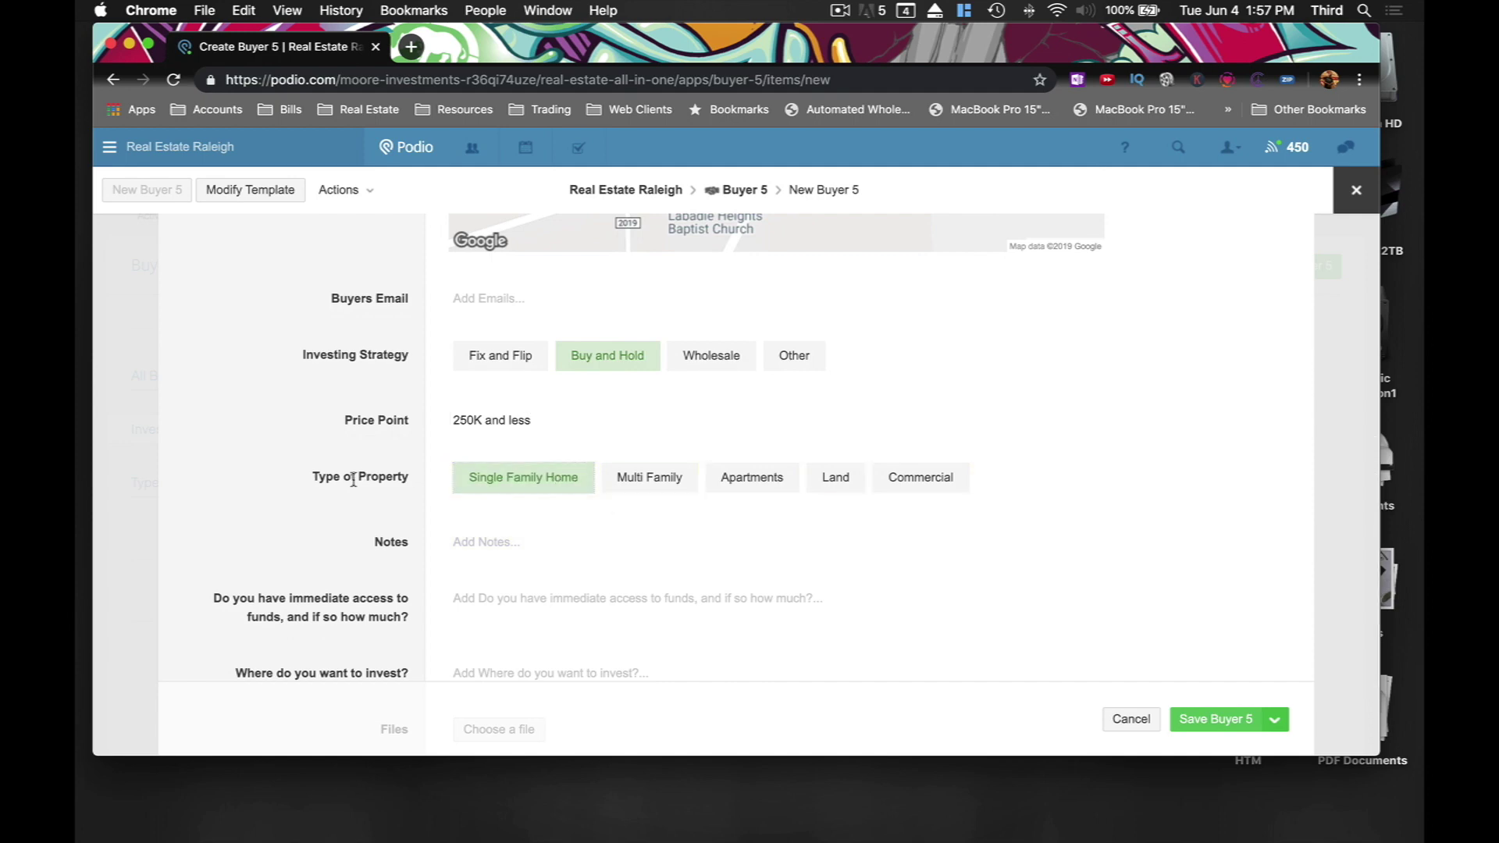
Set the Type of Property category field to multiple choice in the Buyer 5 template and save the template
left_click(260, 195)
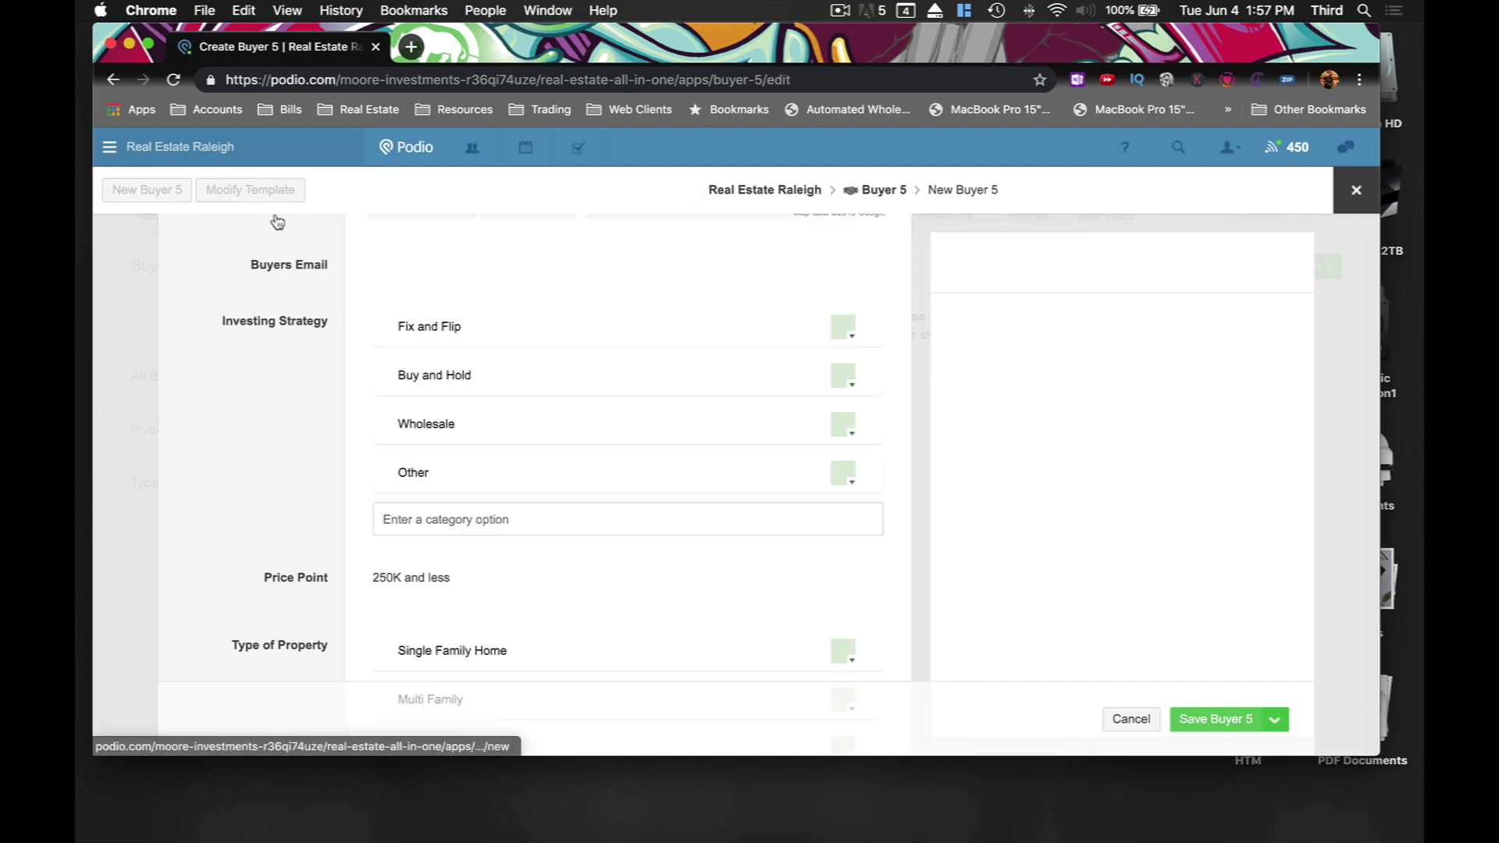
scroll(598, 552, "down", 5)
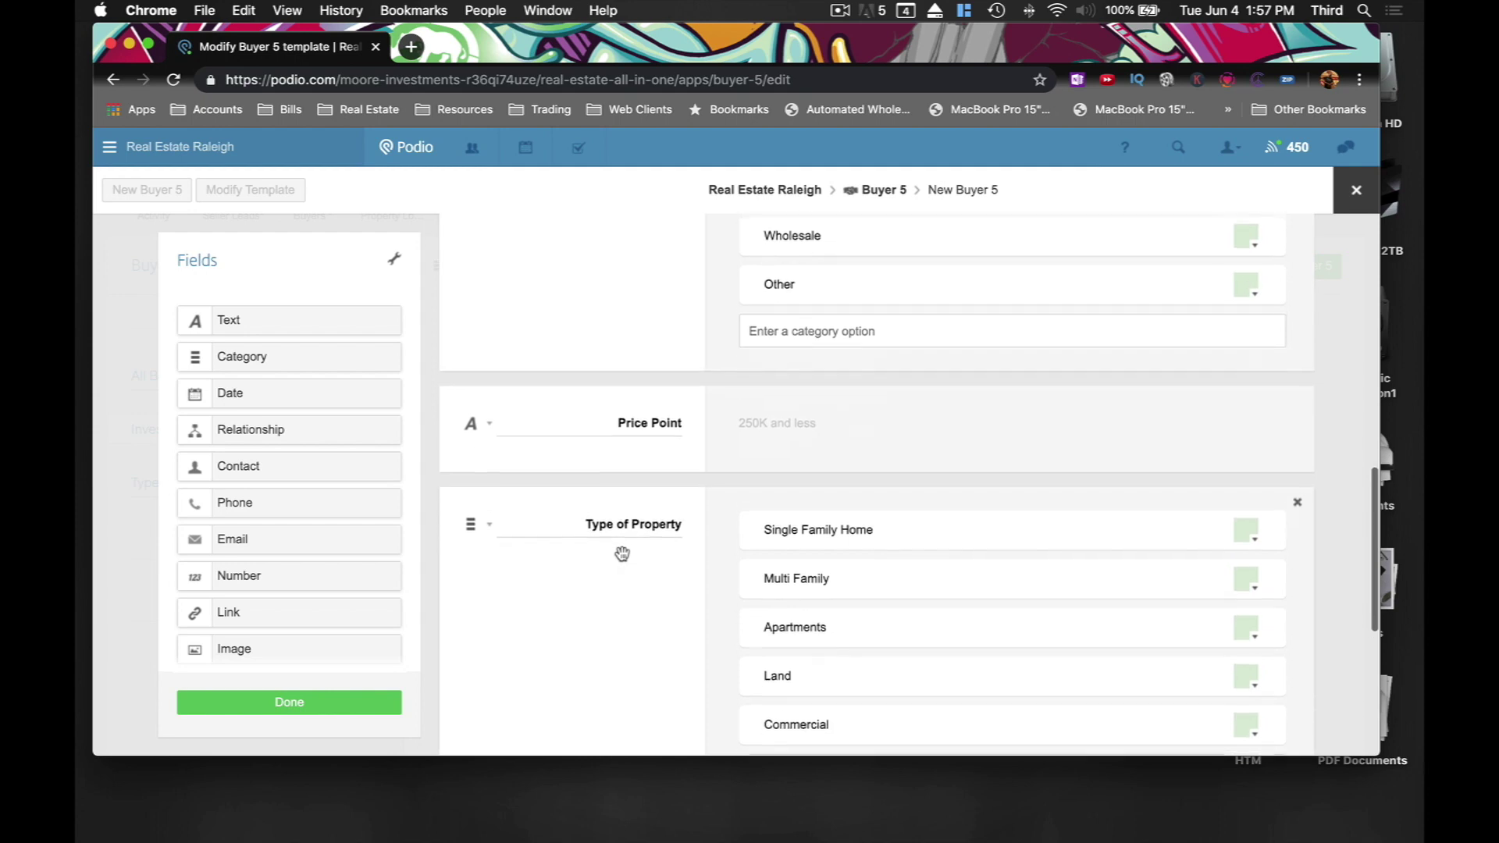
left_click(484, 500)
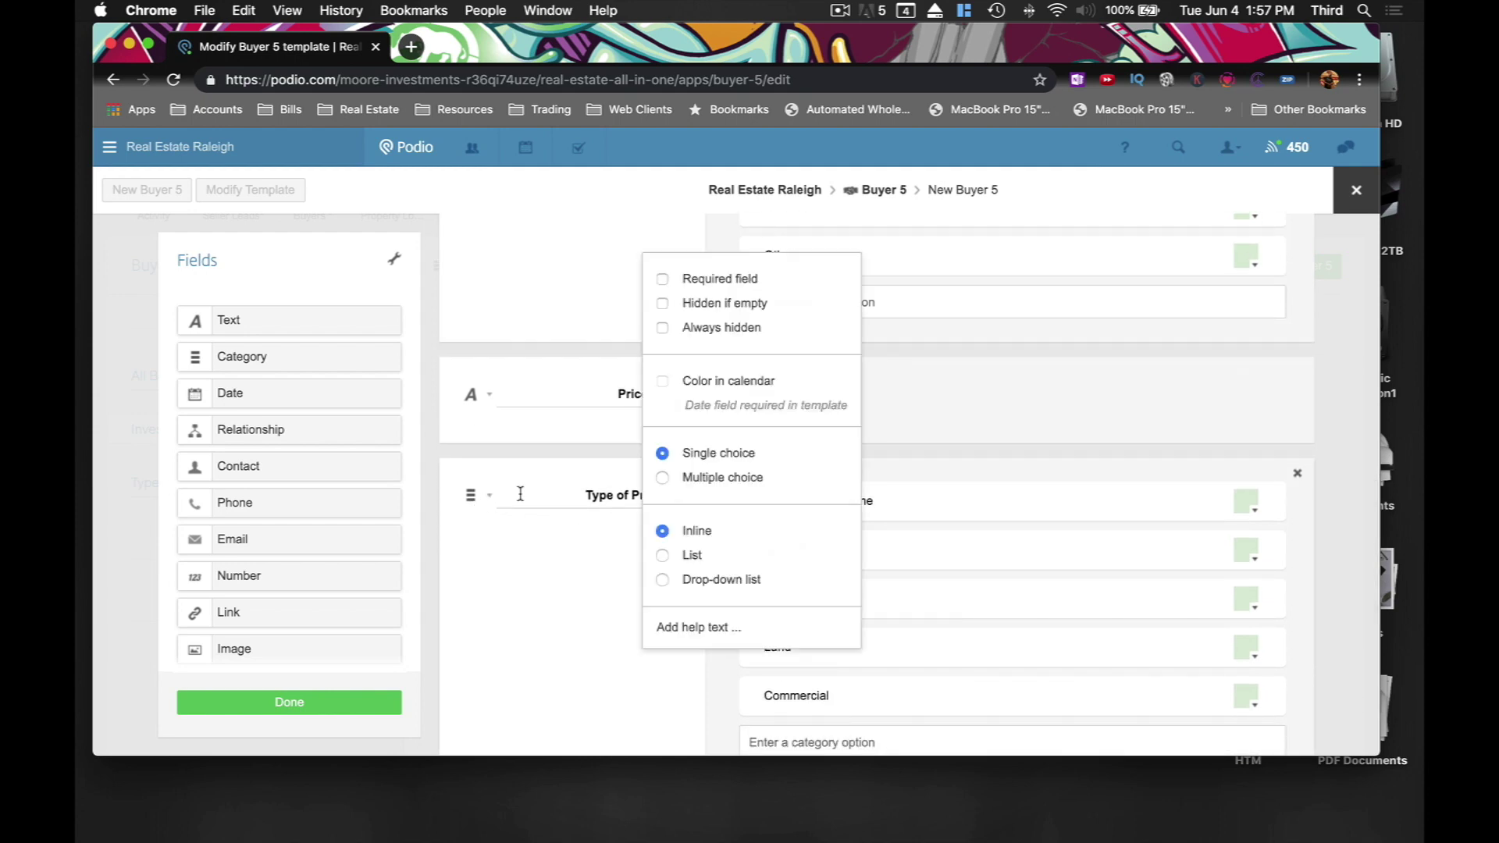
left_click(661, 478)
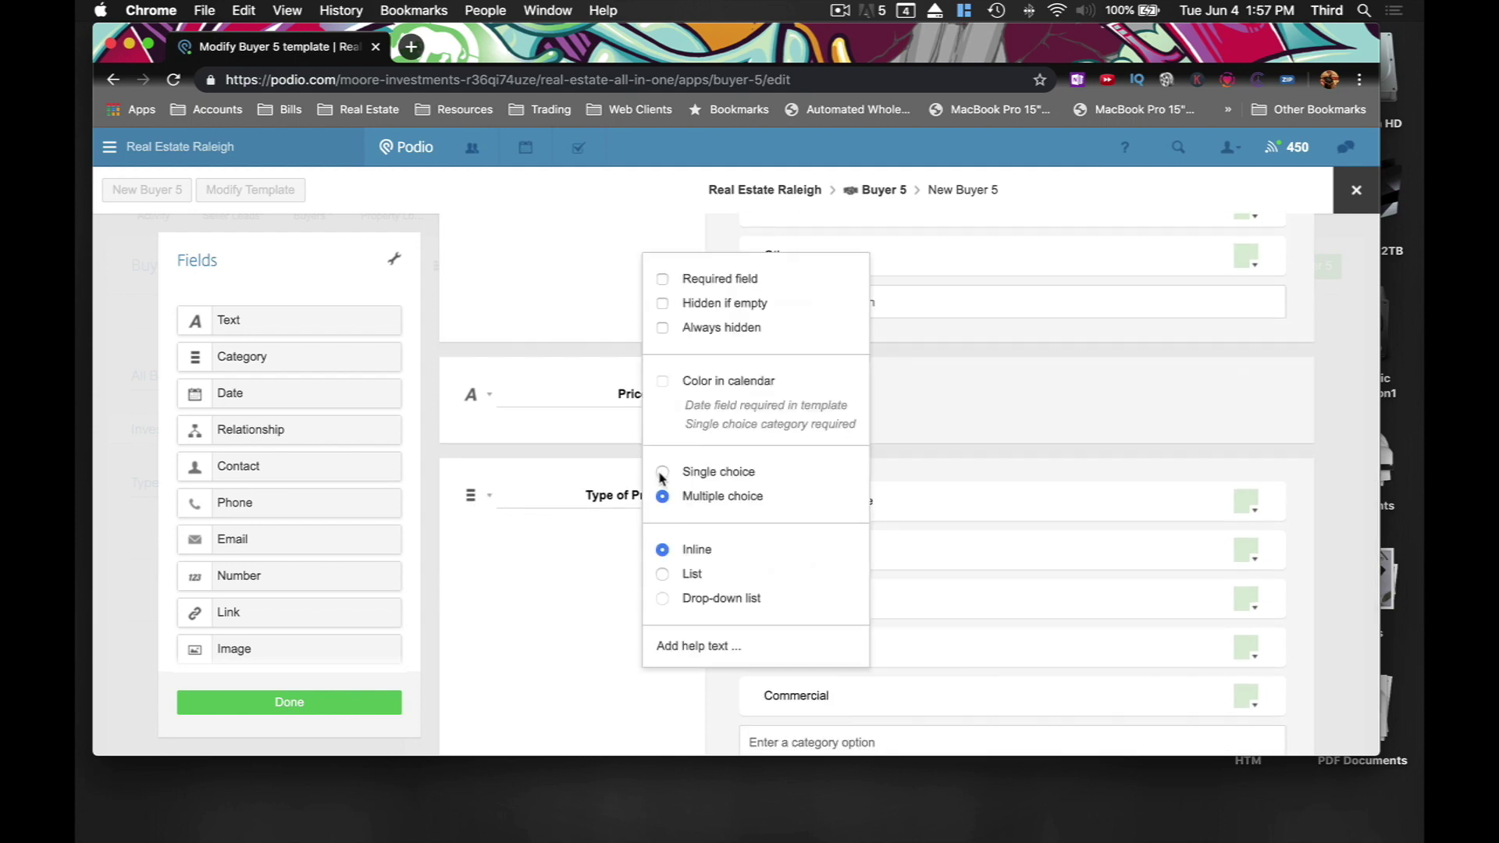
left_click(336, 695)
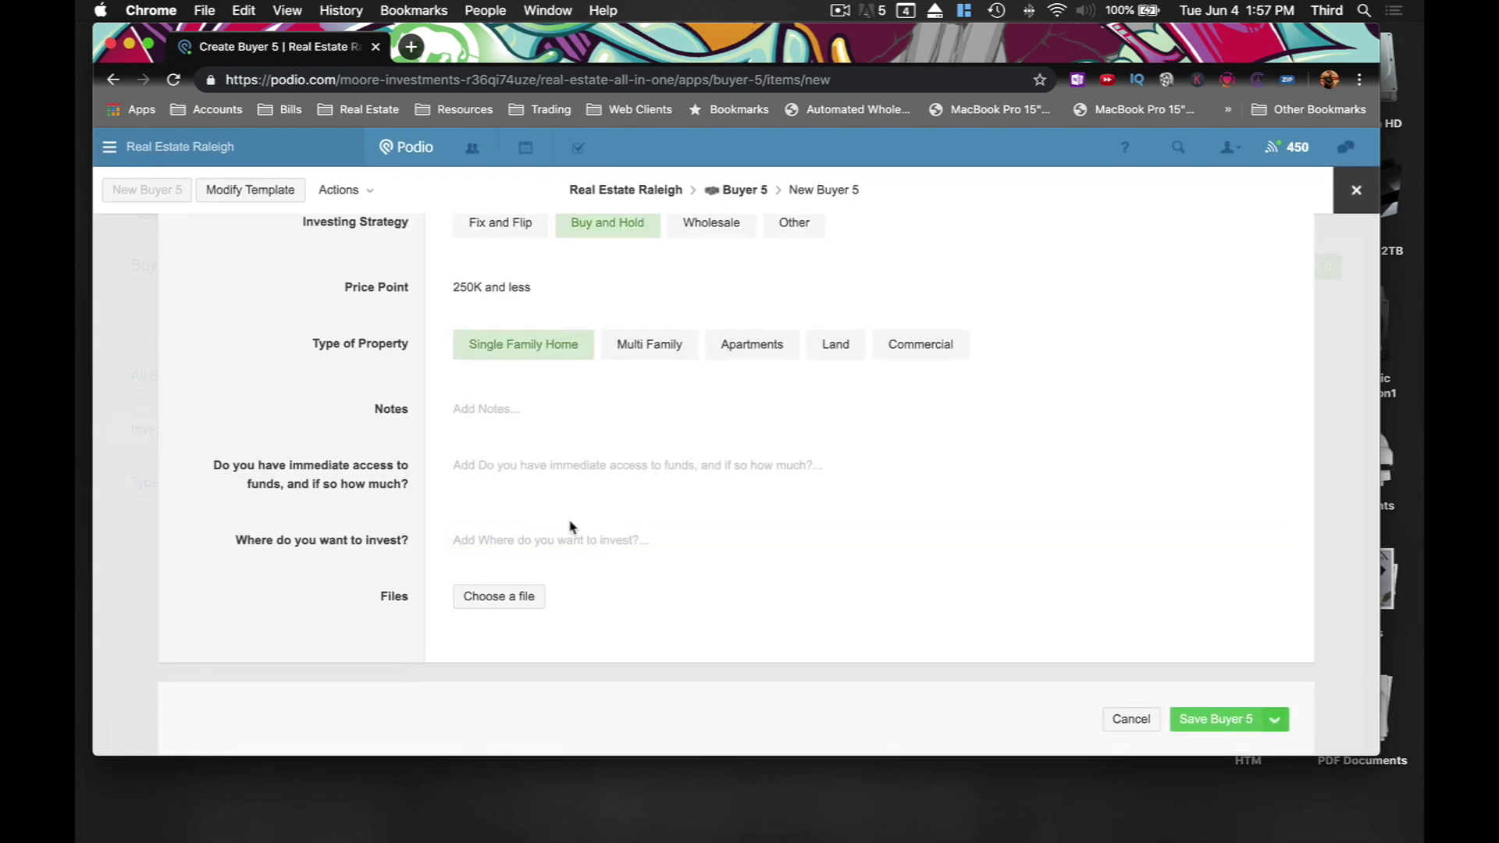
Add Multi Family and Apartments to the buyer's Type of Property selection, and deselect all the property types, including Single Family Home
scroll(547, 523, "up", 3)
left_click(617, 441)
left_click(669, 450)
left_click(746, 438)
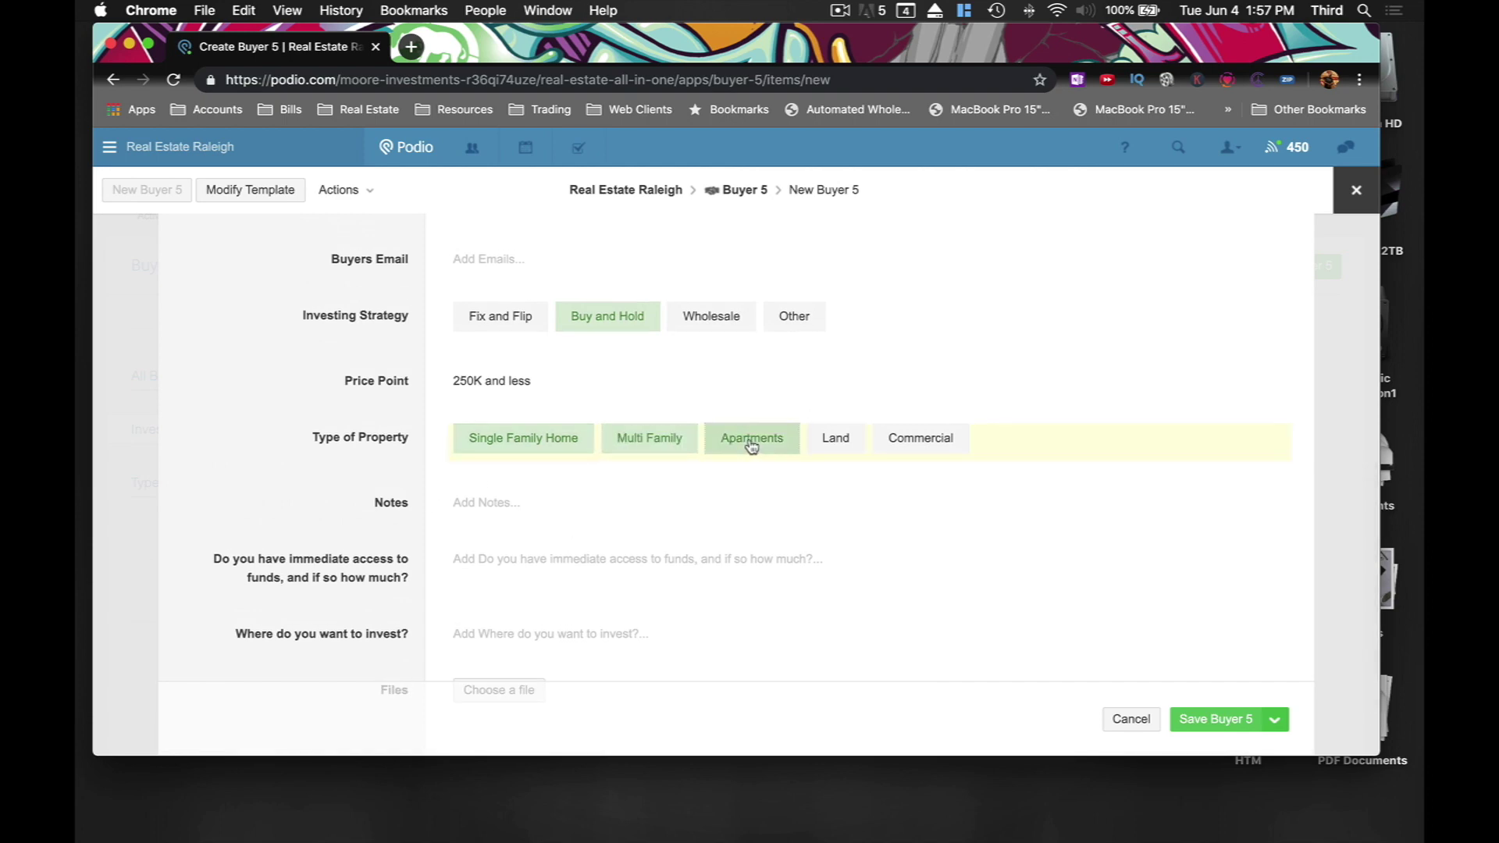
left_click(736, 439)
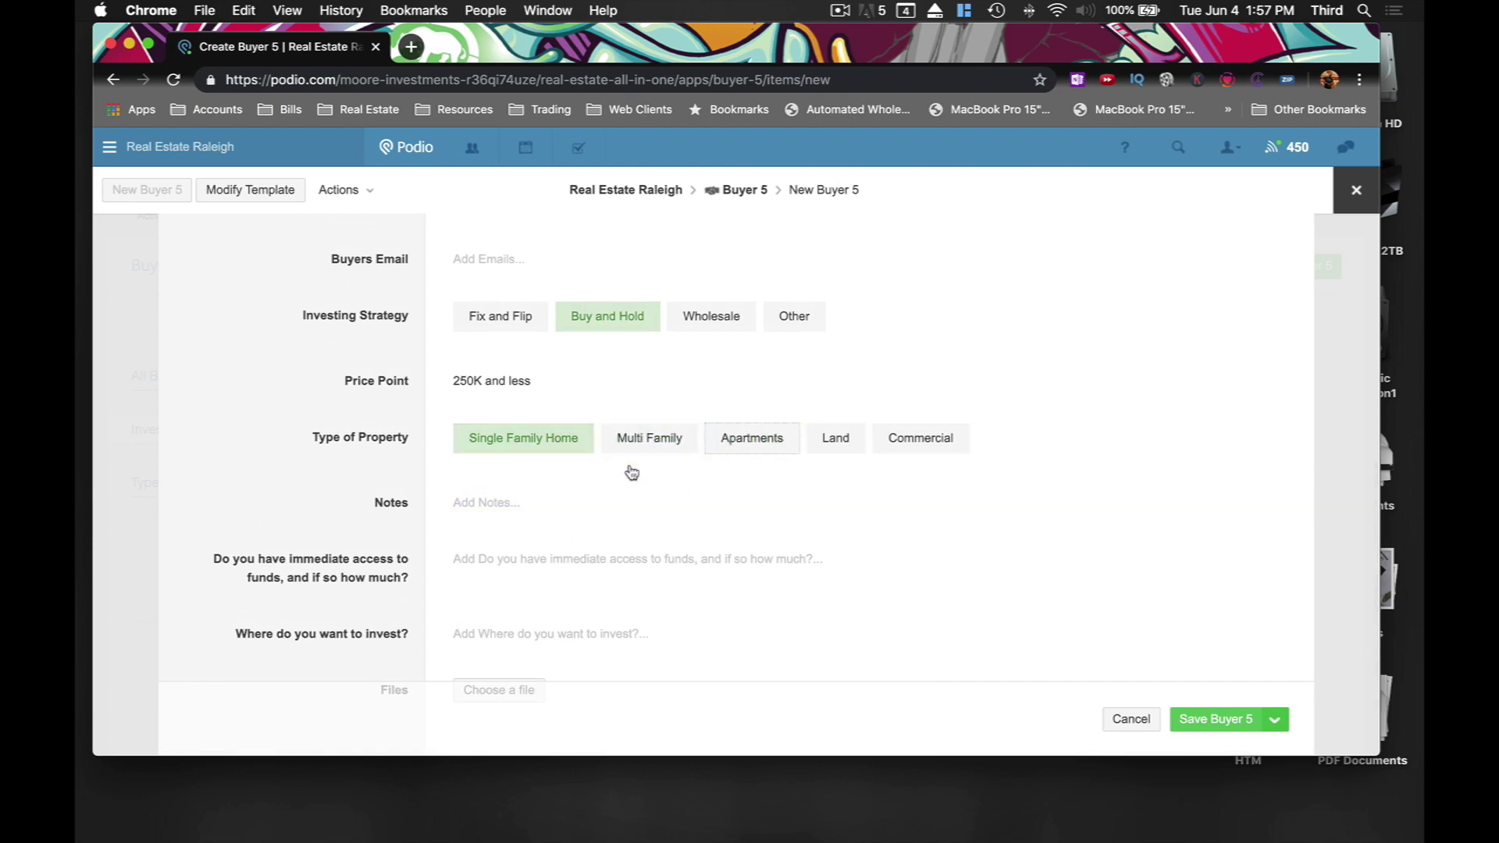
left_click(528, 445)
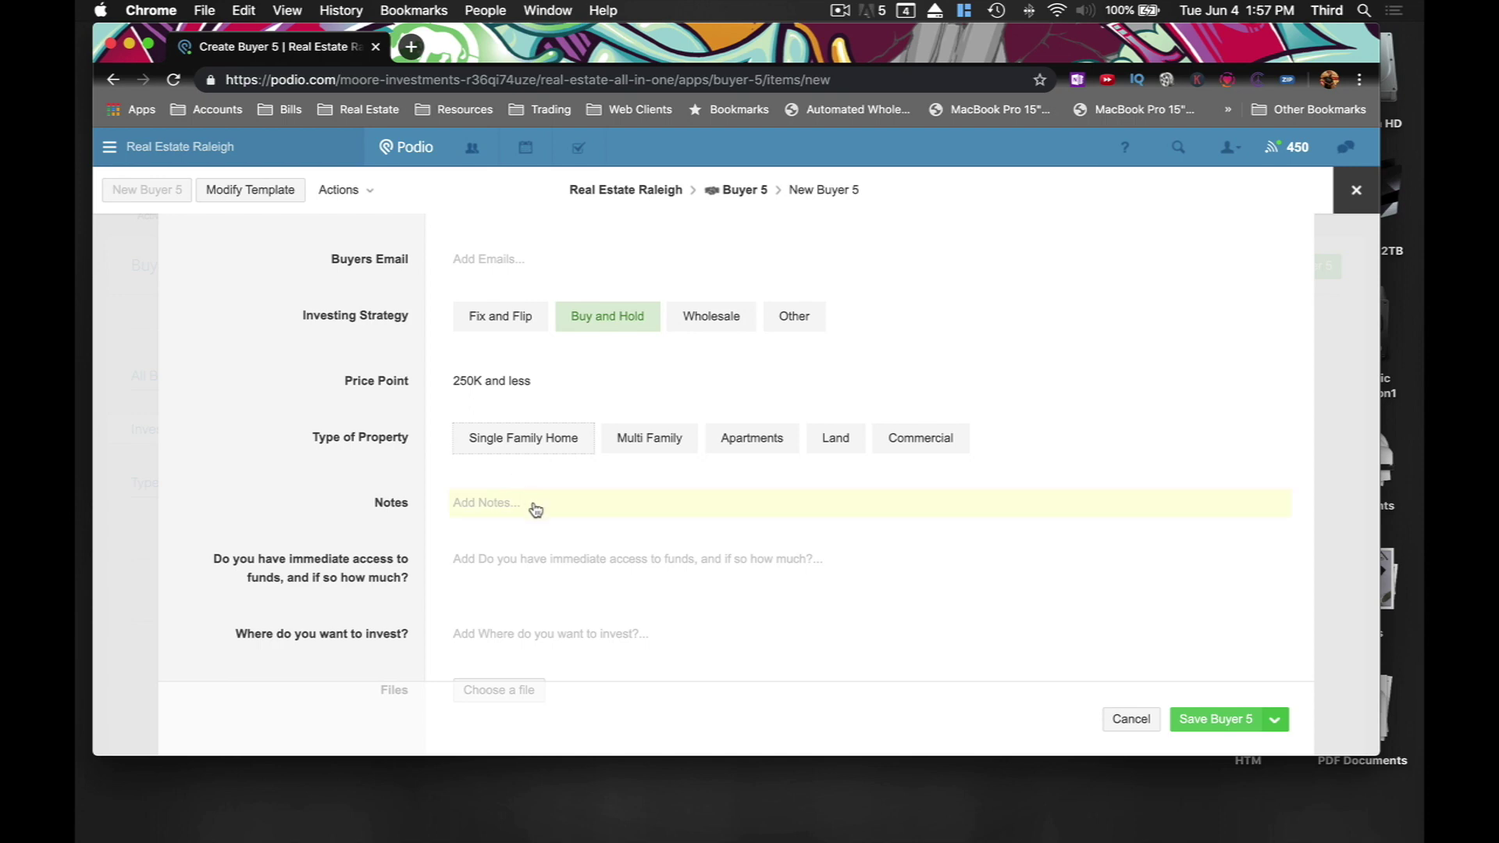
Save the new Buyer 5 record with the notes and question fields left blank
scroll(468, 511, "down", 2)
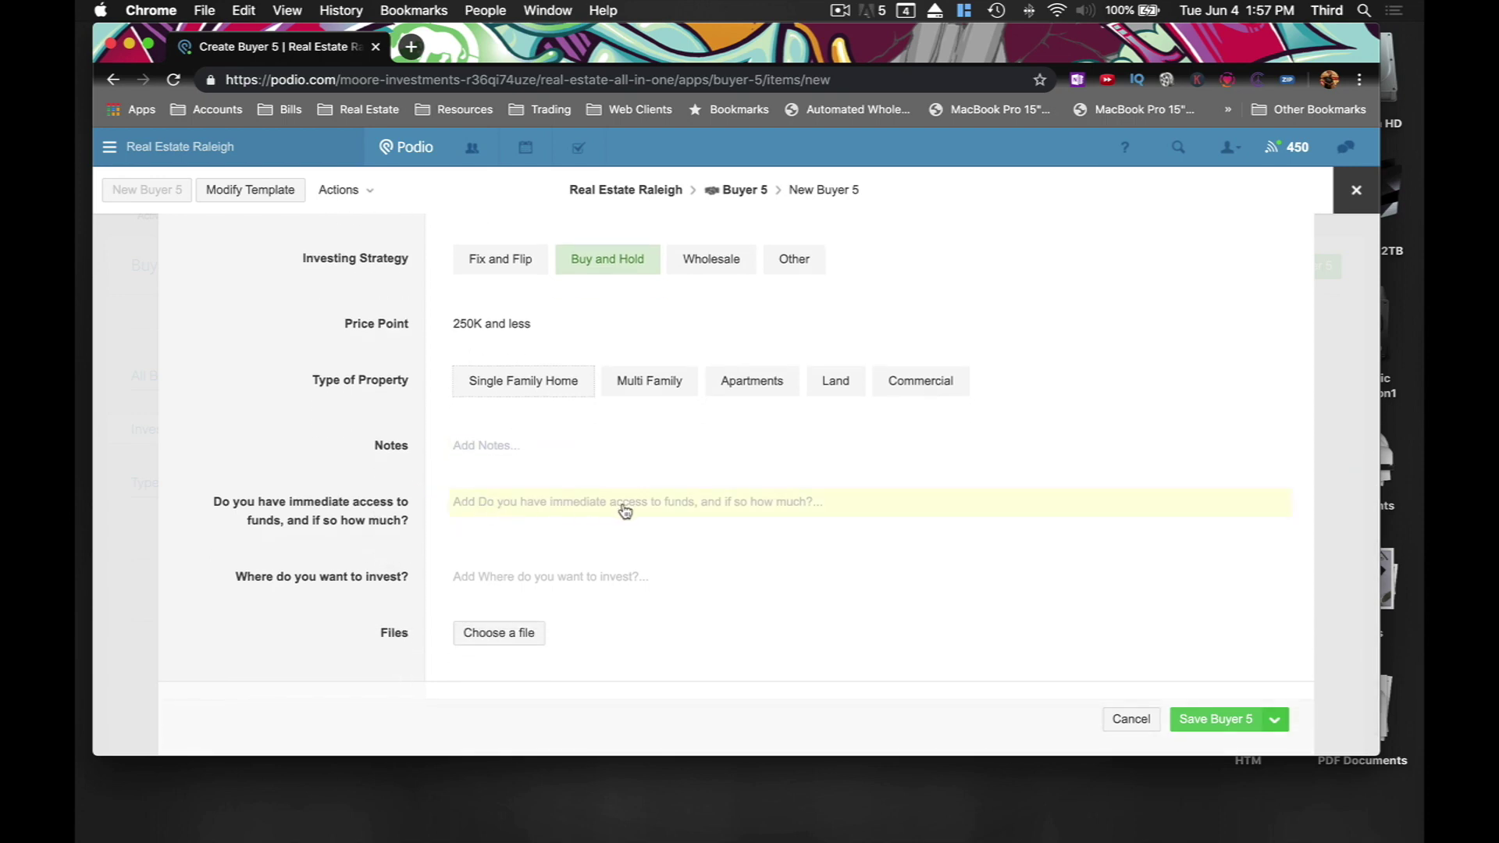
scroll(521, 550, "down", 1)
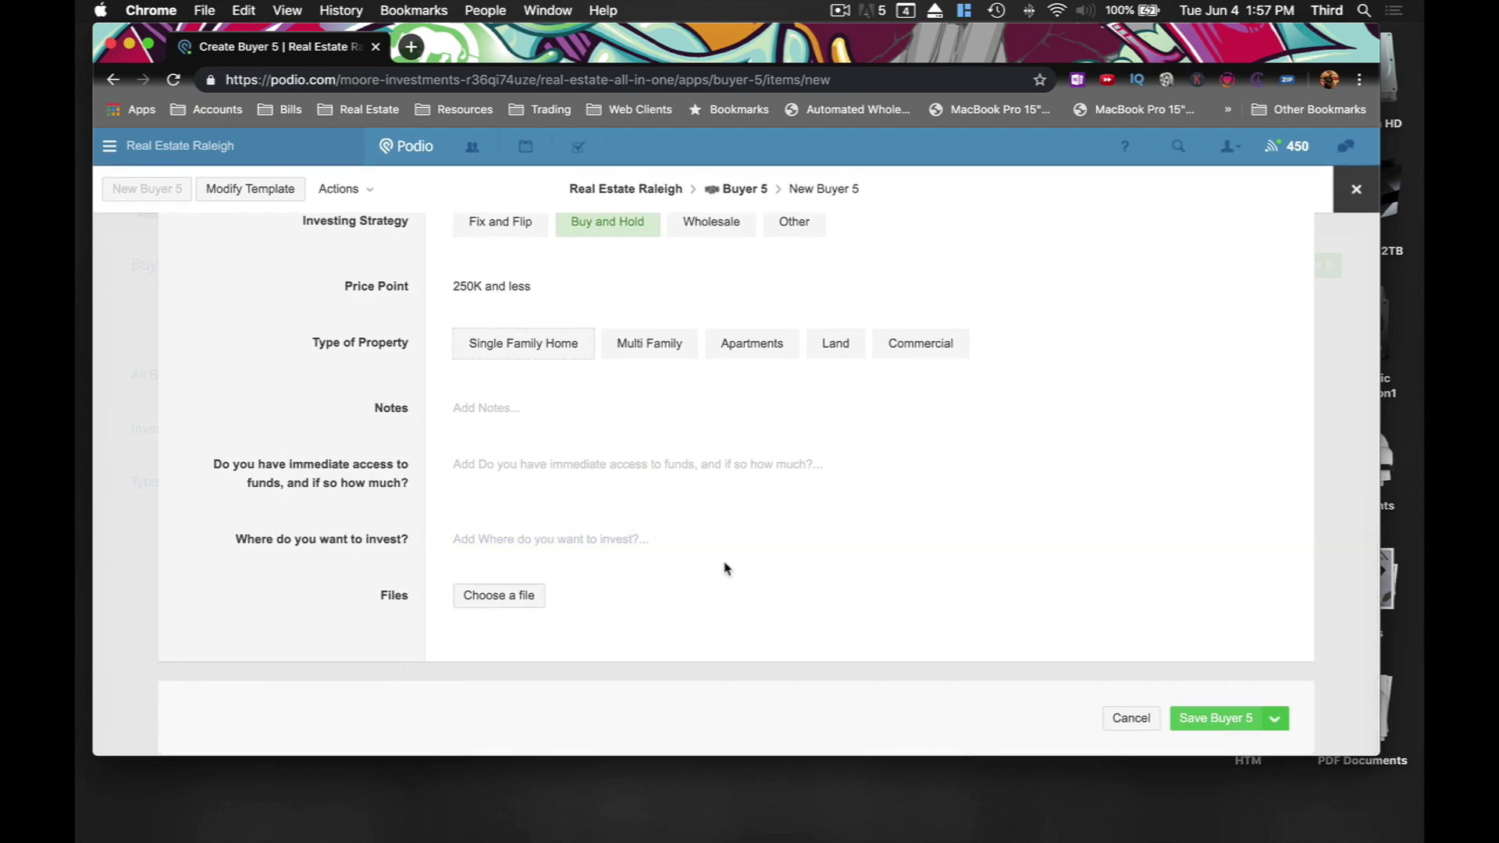
left_click(1193, 717)
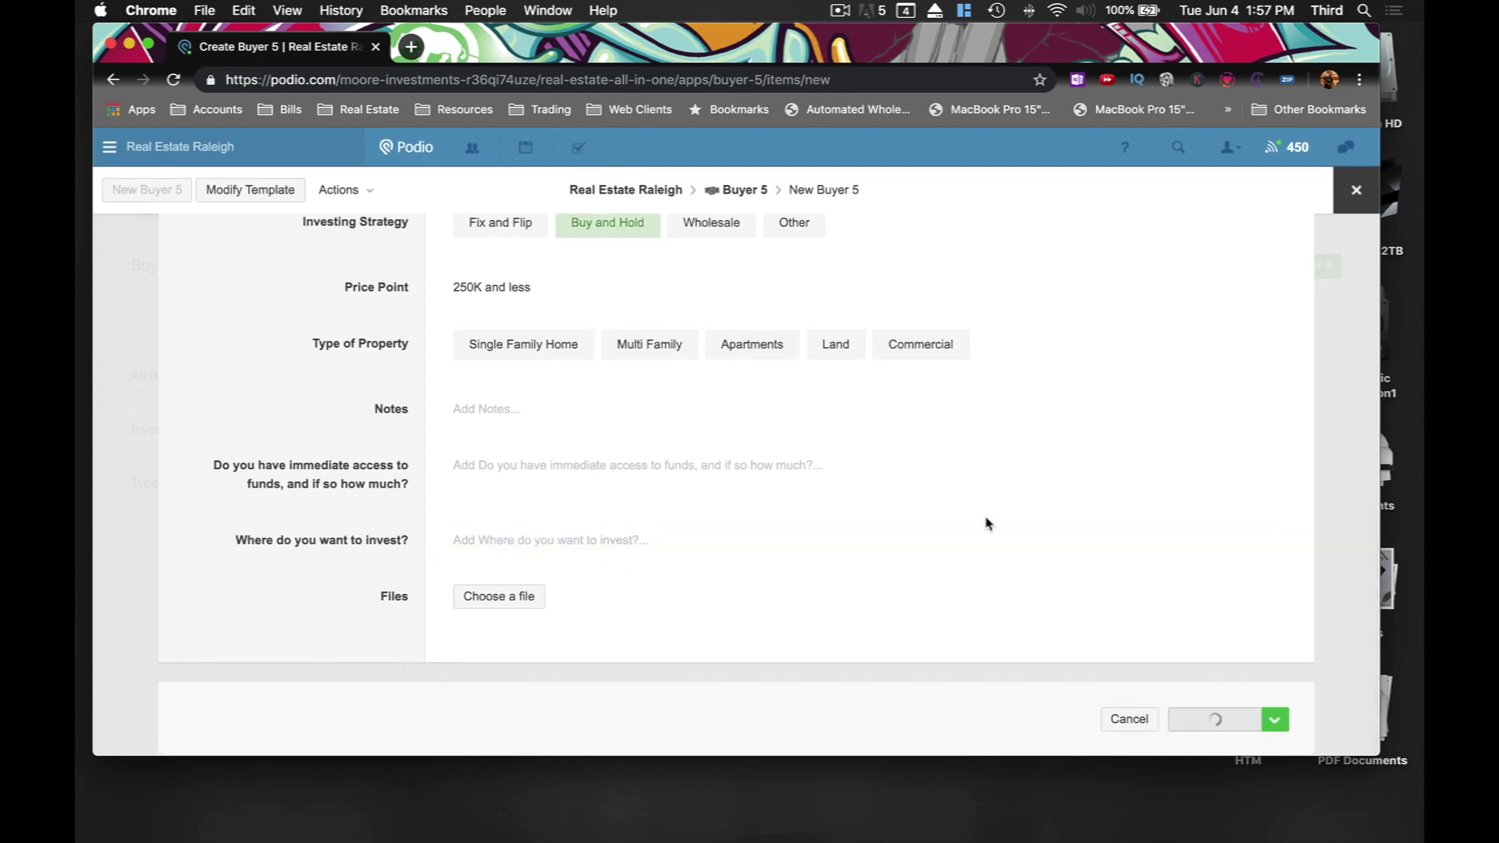
scroll(572, 547, "up", 8)
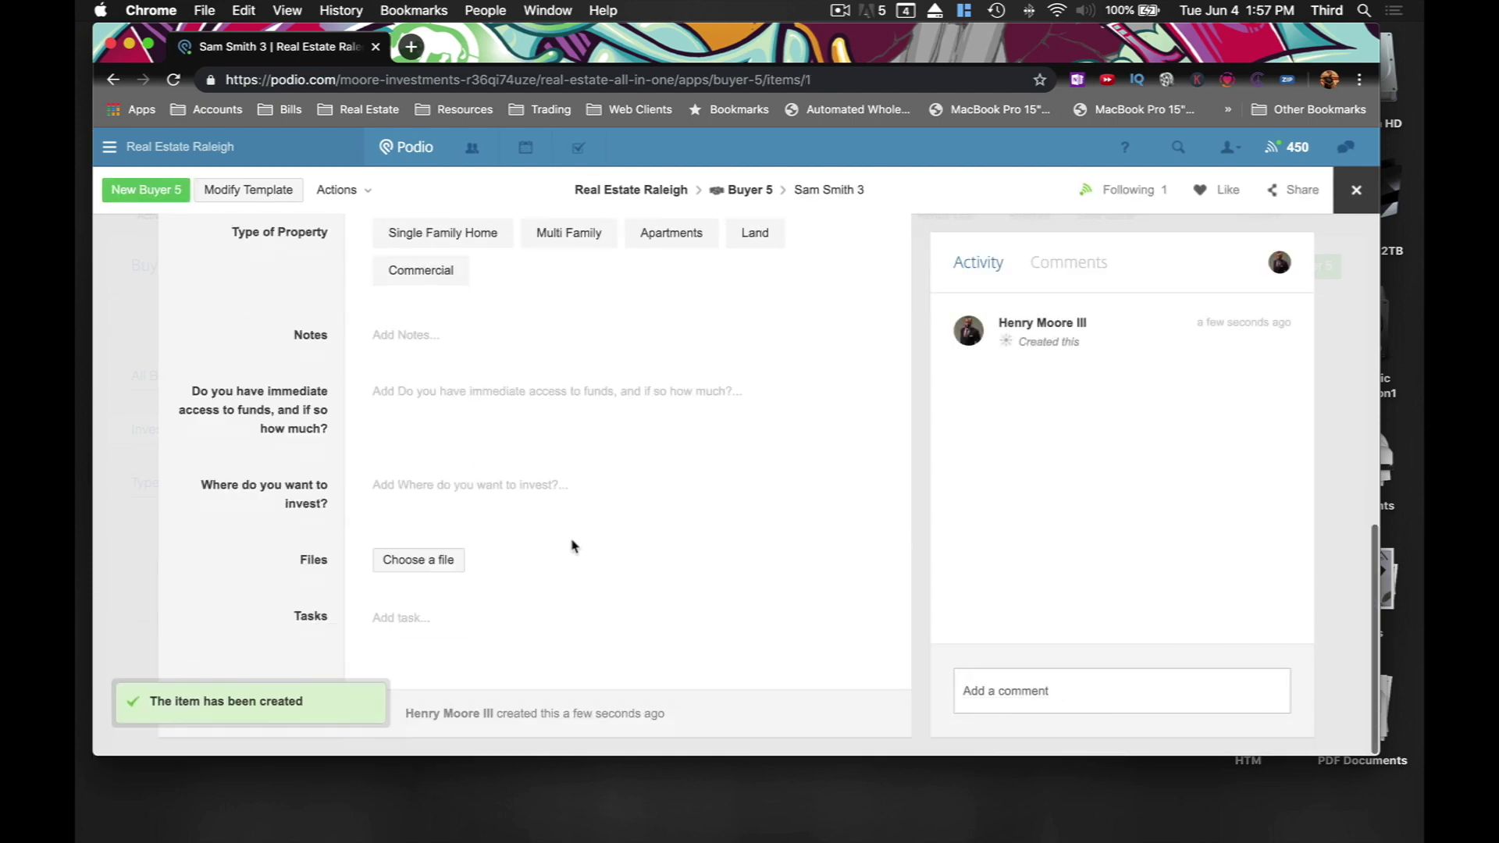